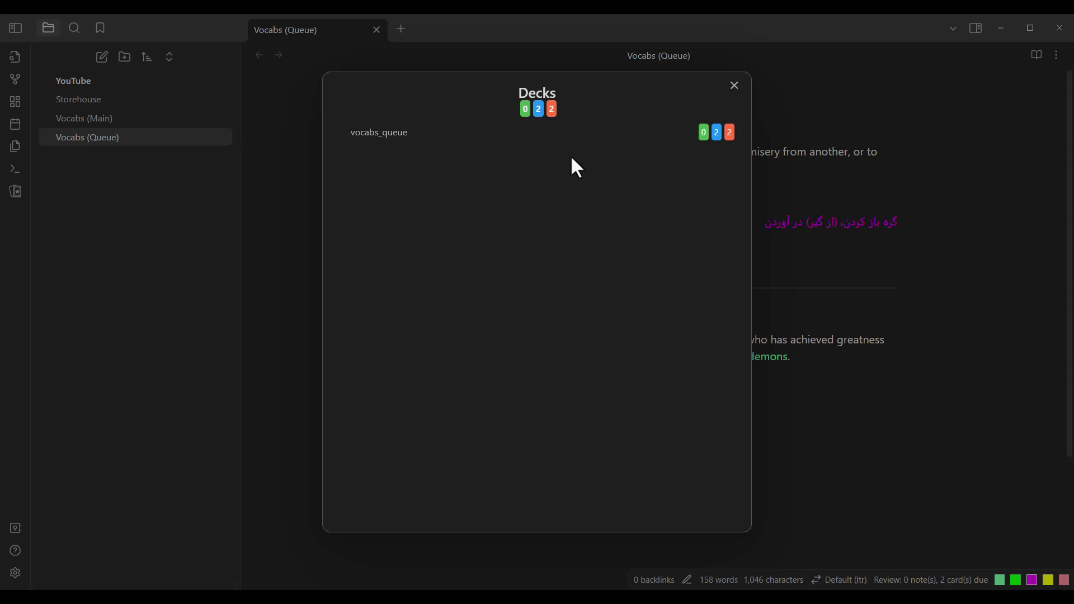
# Step: Review the vocabs_queue deck, revealing each answer and rating the disentangle card Easy and the demon card Hard
pyautogui.press('space')
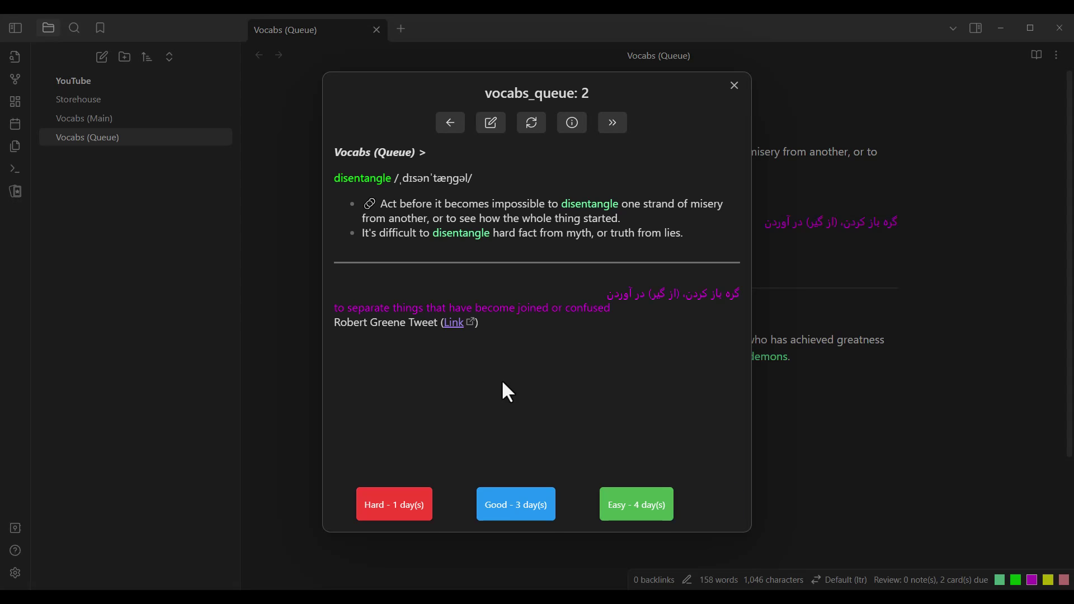
pyautogui.press('space')
pyautogui.press('space')
pyautogui.press('space')
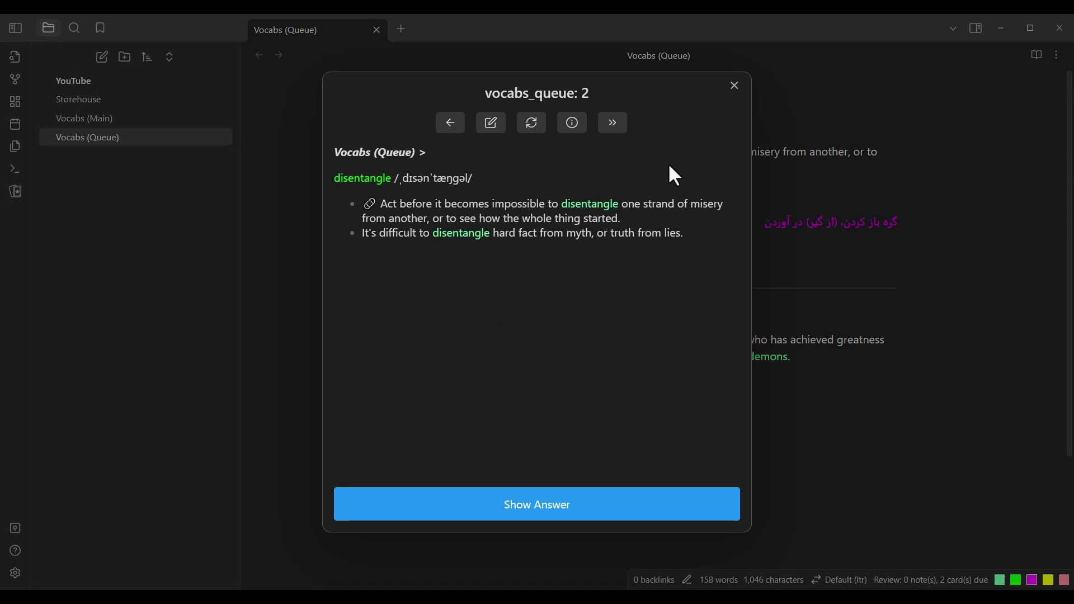
pyautogui.press('space')
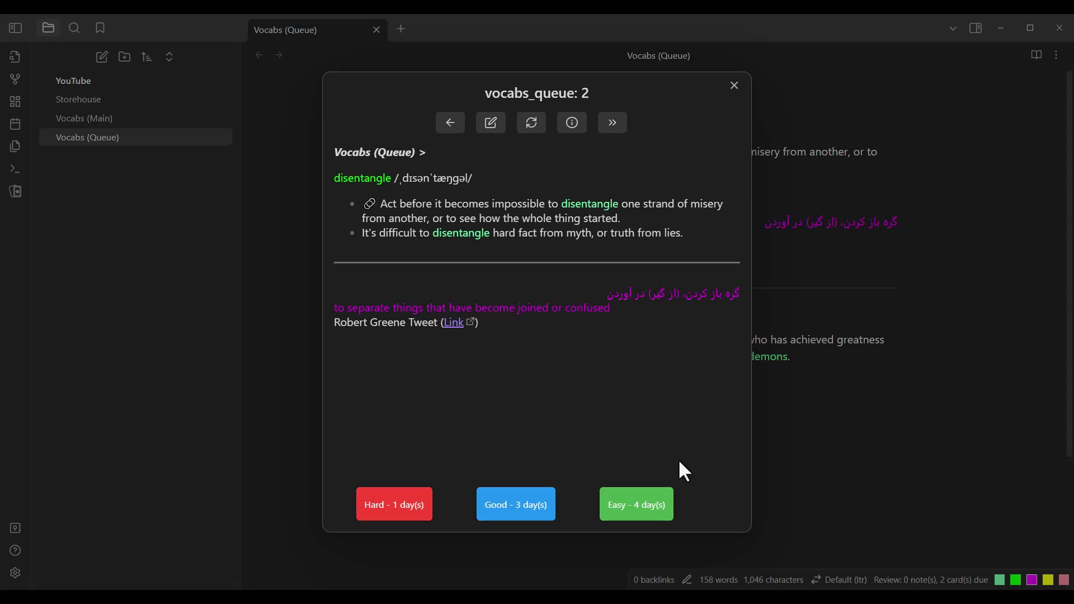
pyautogui.click(655, 508)
pyautogui.press('space')
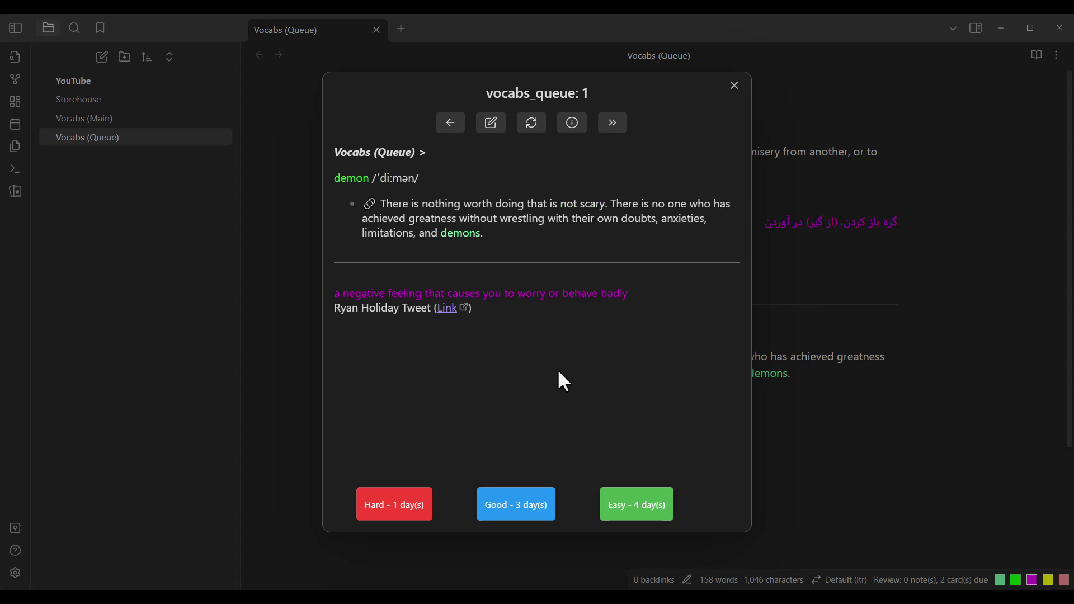
pyautogui.click(411, 507)
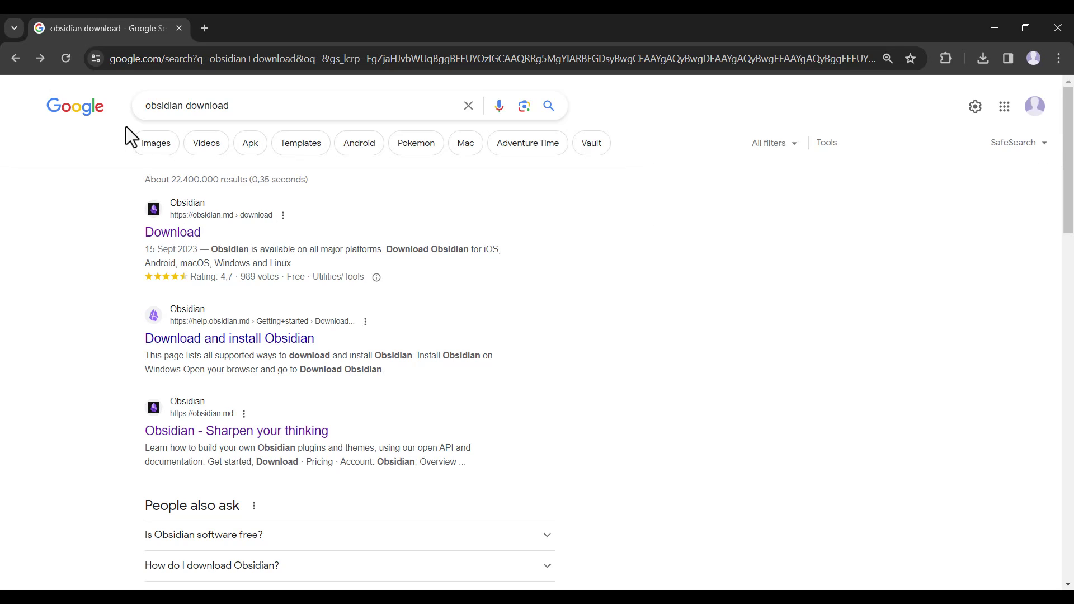
# Step: Download Obsidian for Windows from the official download page and run Obsidian.1.4.16.exe as administrator
pyautogui.click(148, 237)
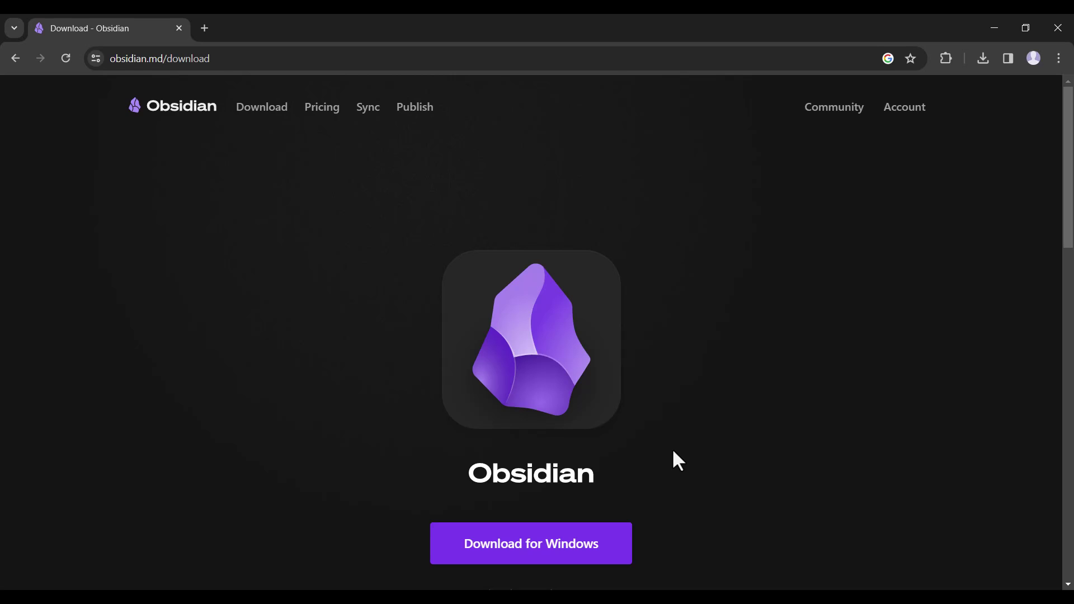
pyautogui.click(618, 545)
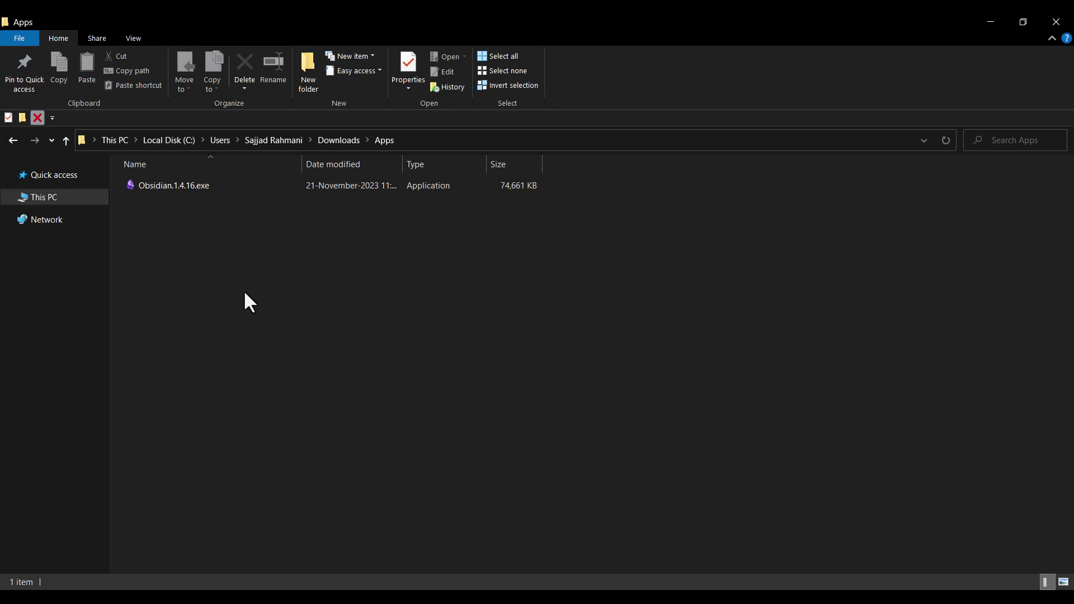
pyautogui.rightClick(183, 186)
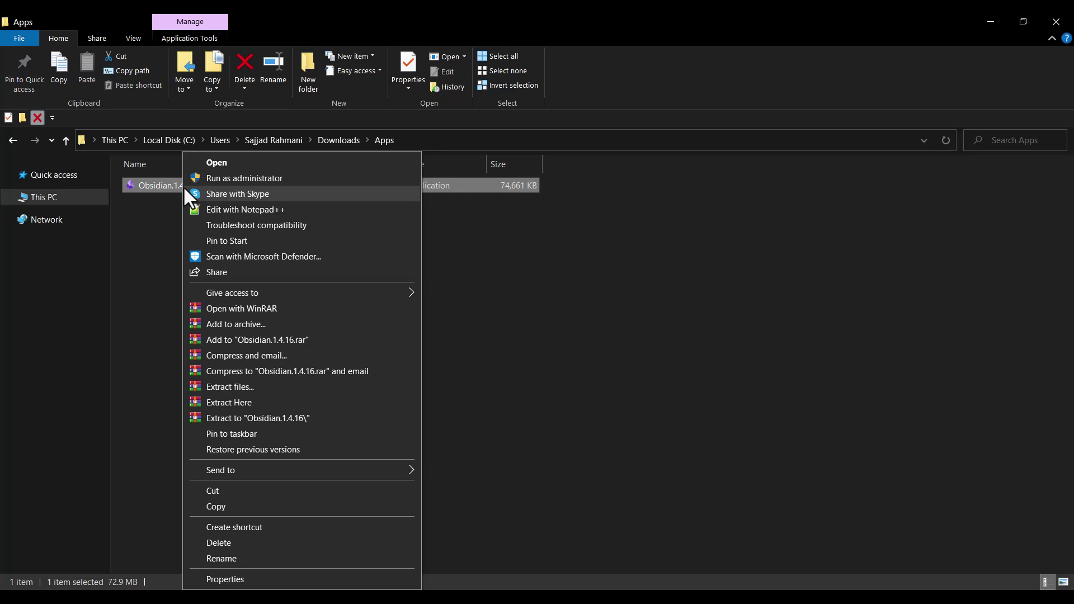
pyautogui.click(232, 179)
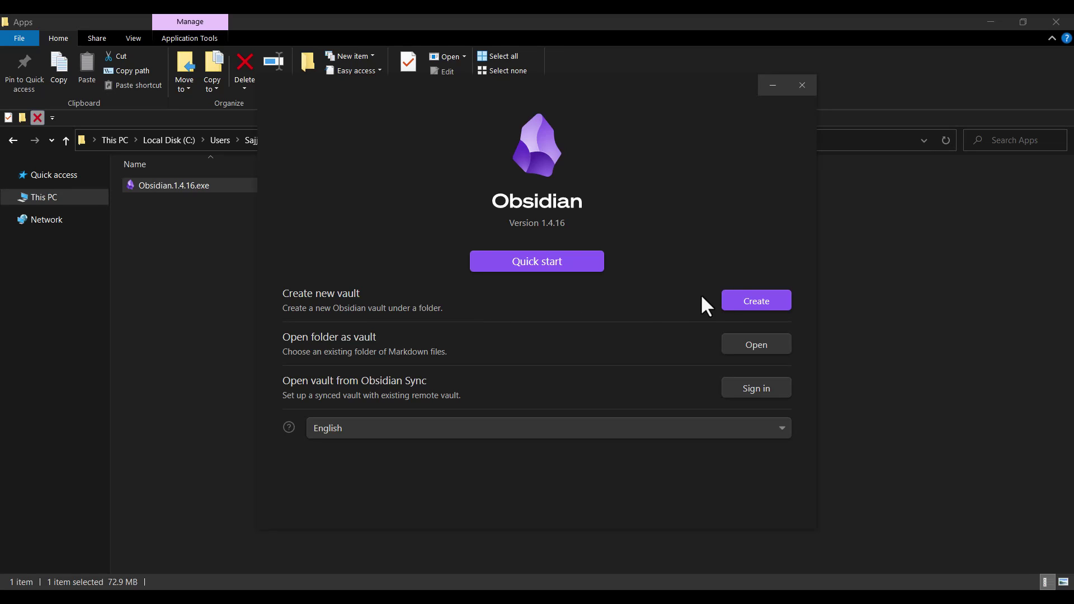
# Step: Start creating a new local vault and name it YouTube
pyautogui.click(753, 298)
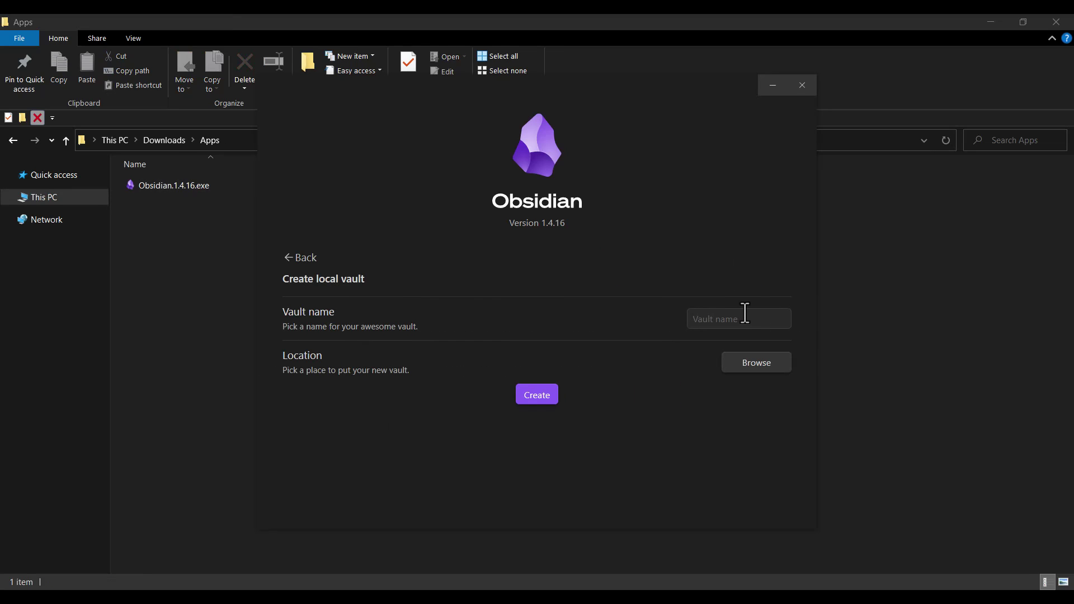
pyautogui.click(745, 313)
pyautogui.write('YouTub')
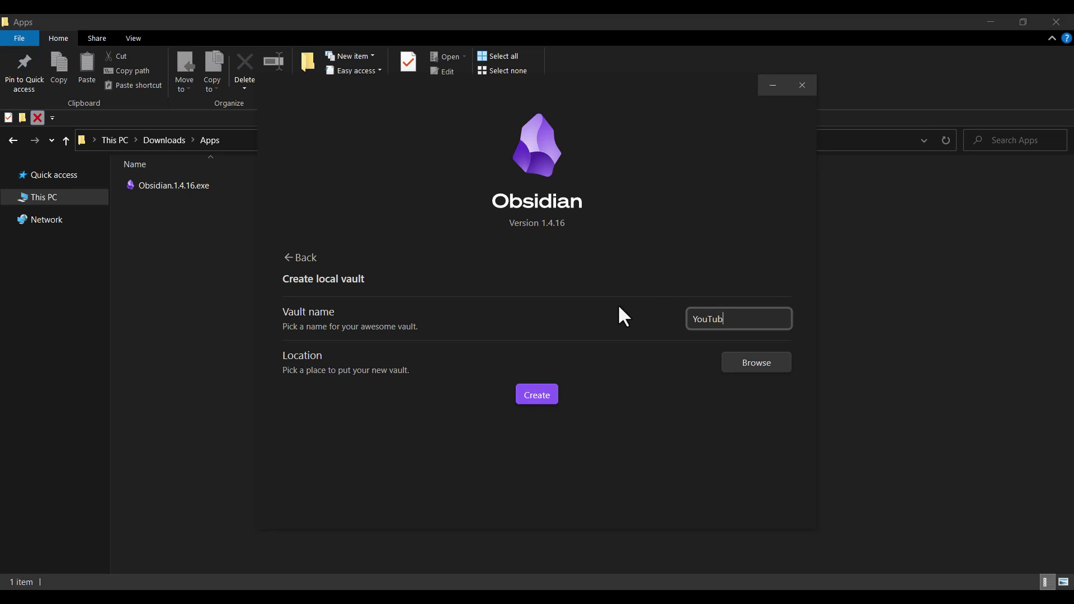
pyautogui.write('e')
pyautogui.click(703, 223)
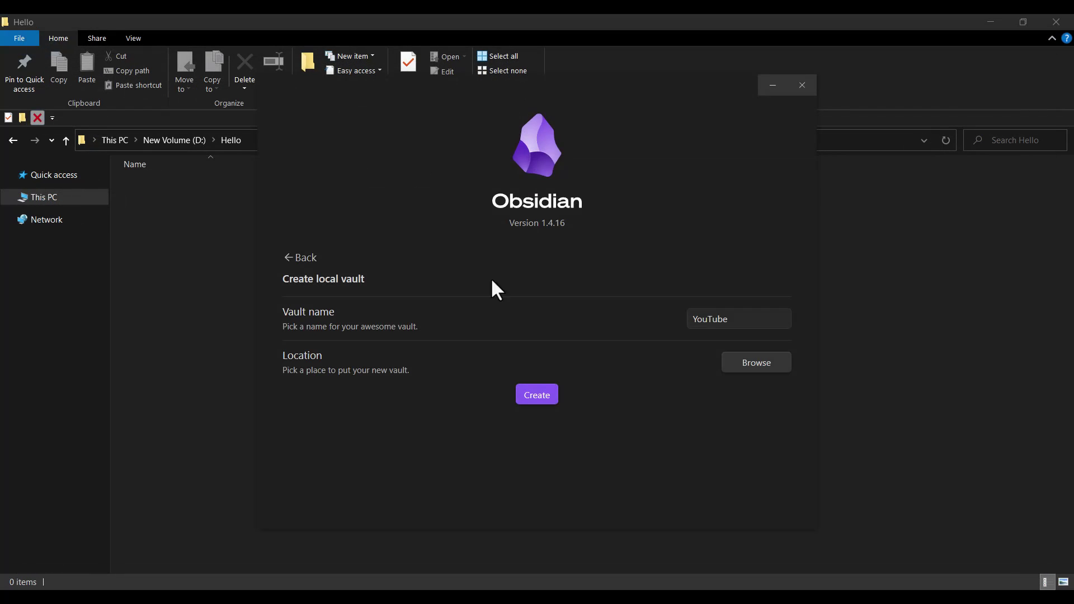
# Step: Set the empty D:\Hello folder as the vault's location and create the vault
pyautogui.click(221, 294)
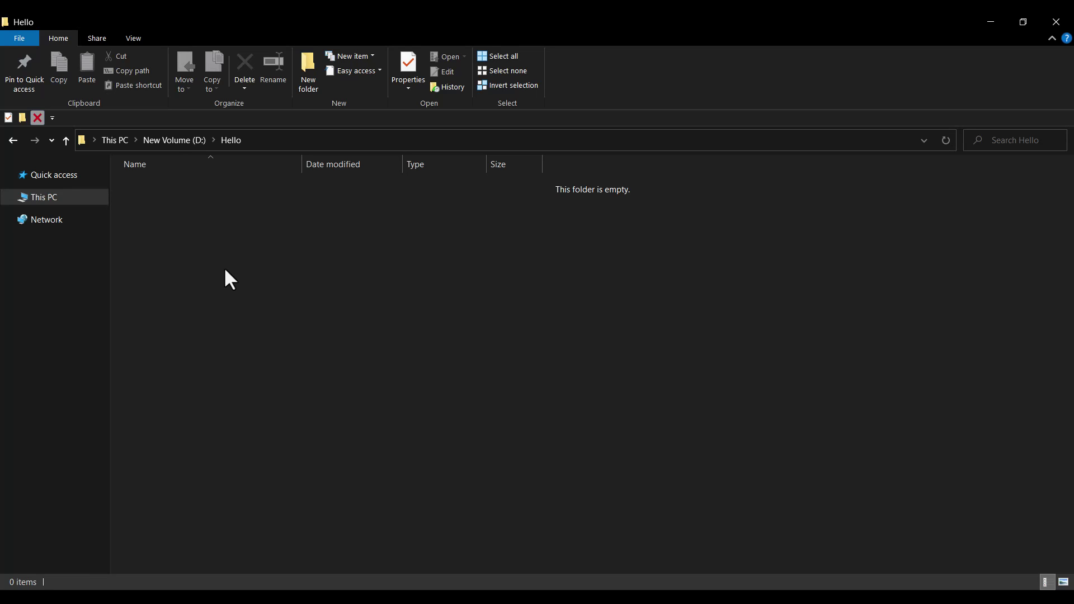
pyautogui.click(594, 147)
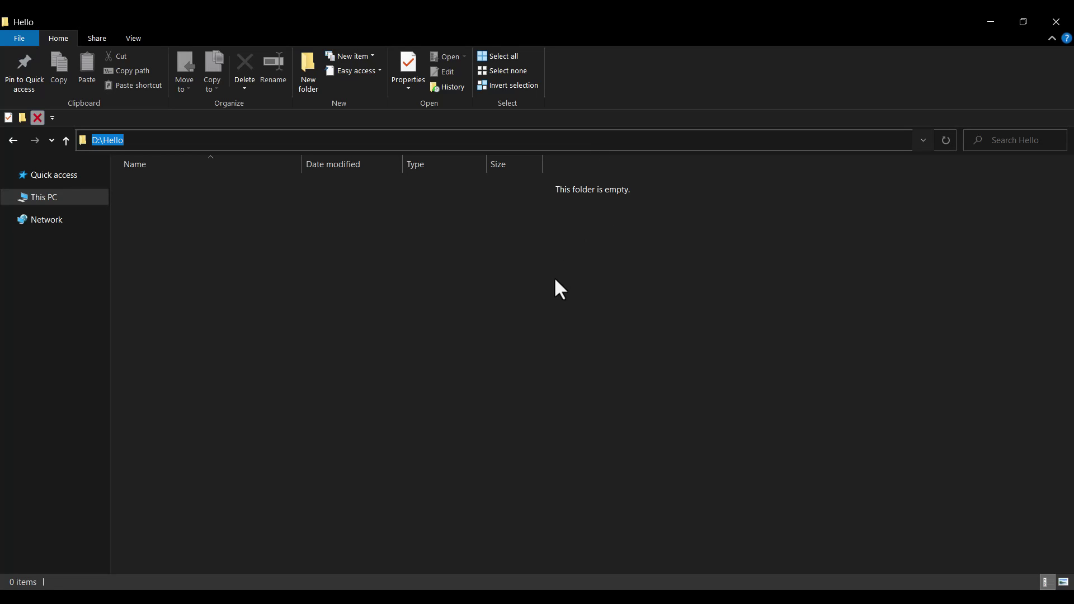
pyautogui.hotkey('alt', 'Tab')
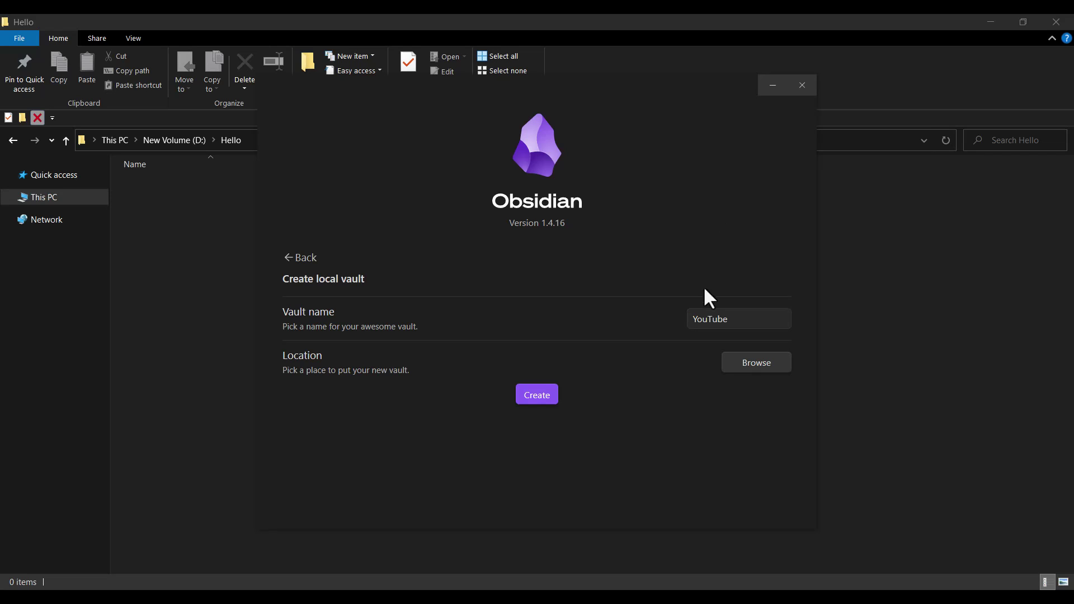
pyautogui.click(758, 365)
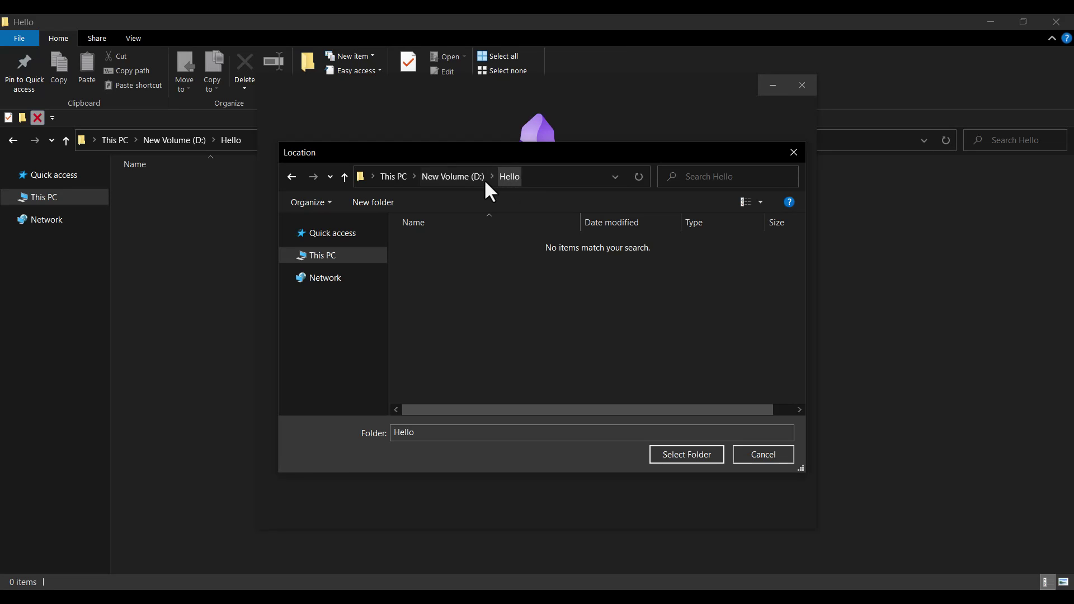
pyautogui.click(680, 455)
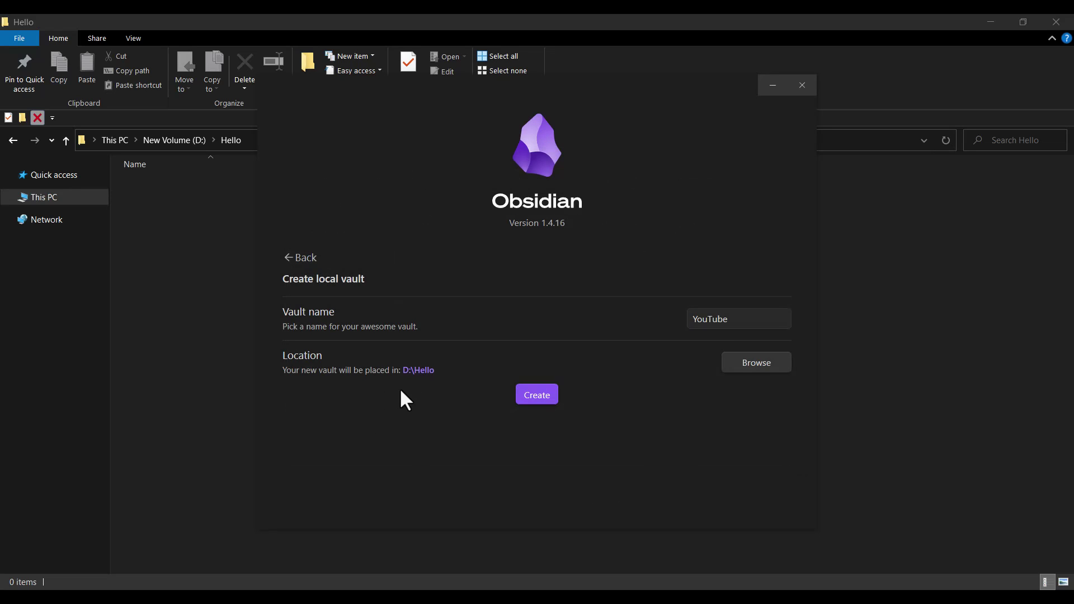
pyautogui.click(550, 399)
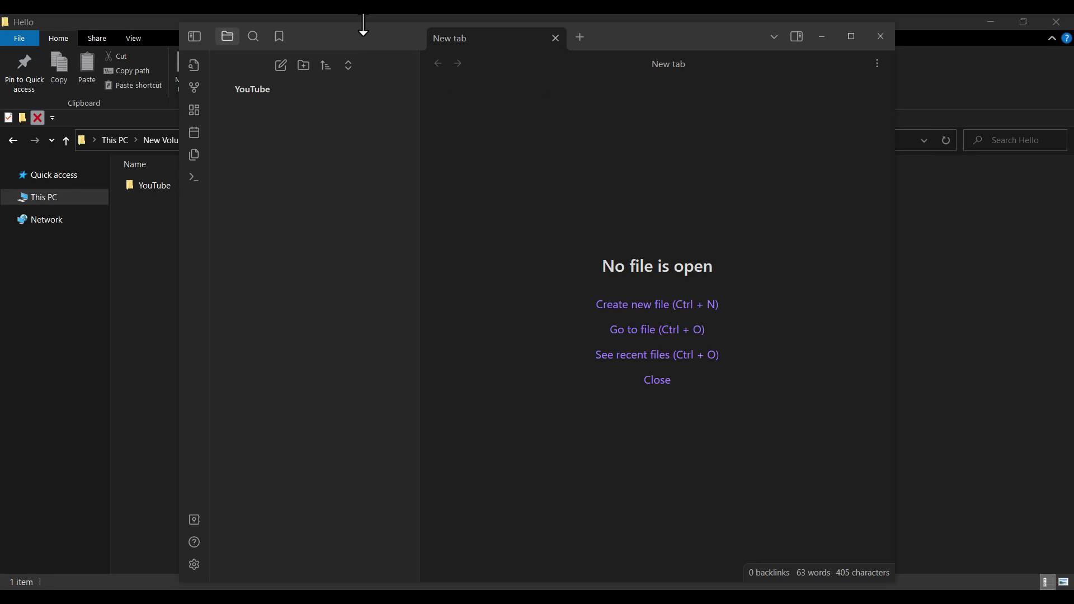
# Step: Maximize the vault window and create a note titled Storehouse
pyautogui.moveTo(364, 25); pyautogui.dragTo(535, 34)
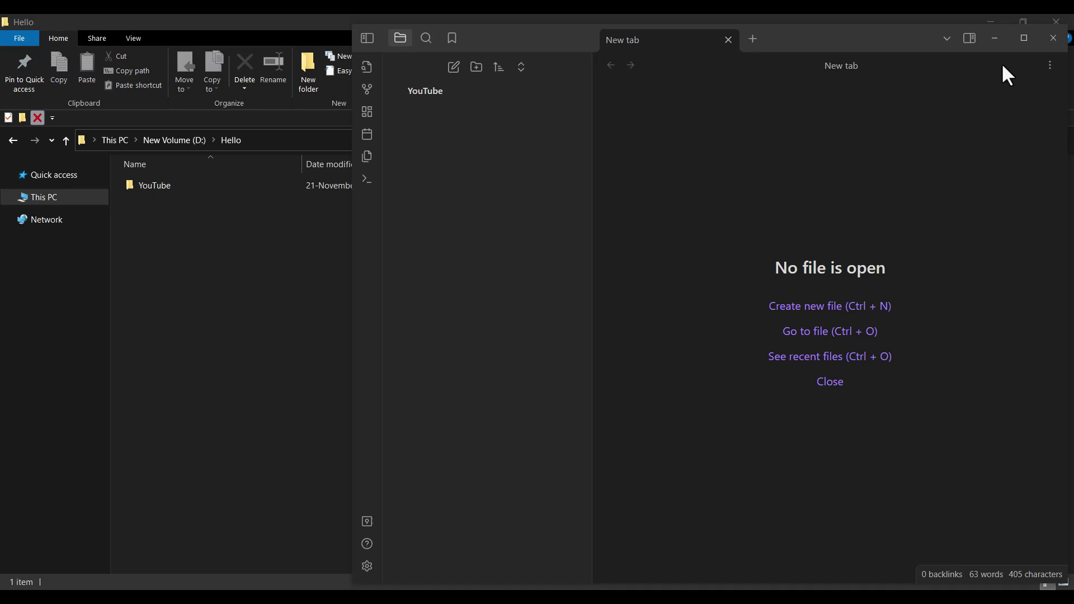
pyautogui.click(1023, 39)
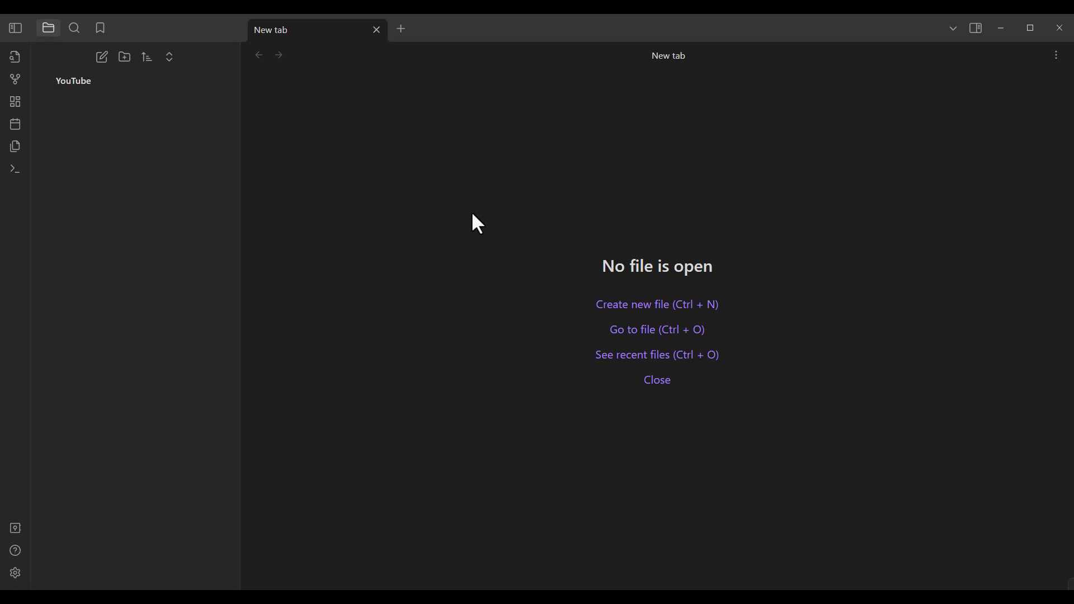
pyautogui.click(106, 54)
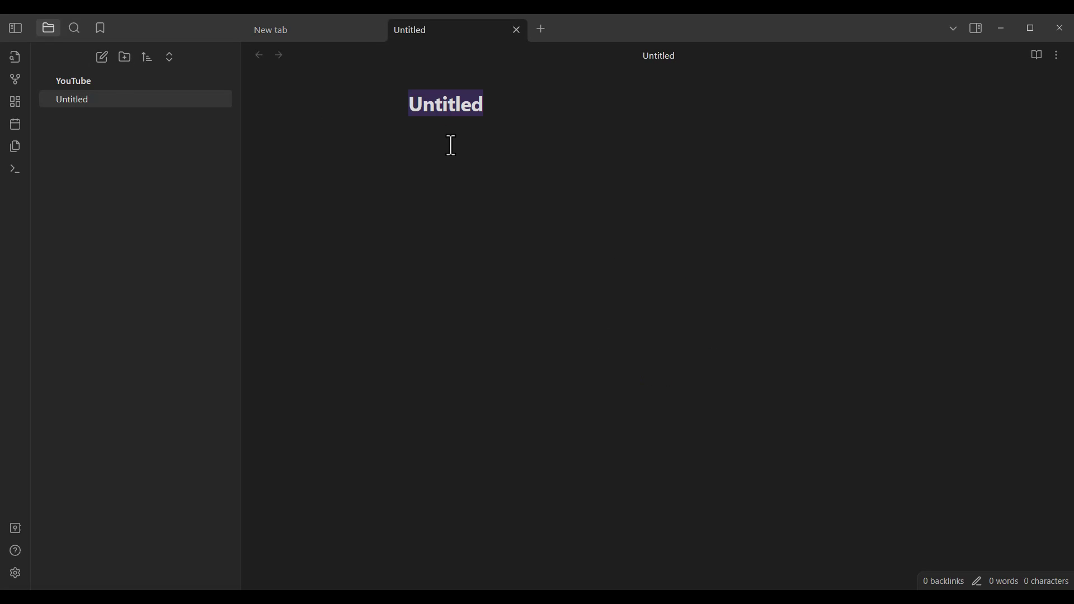
pyautogui.write('Storehouse')
pyautogui.press('Return')
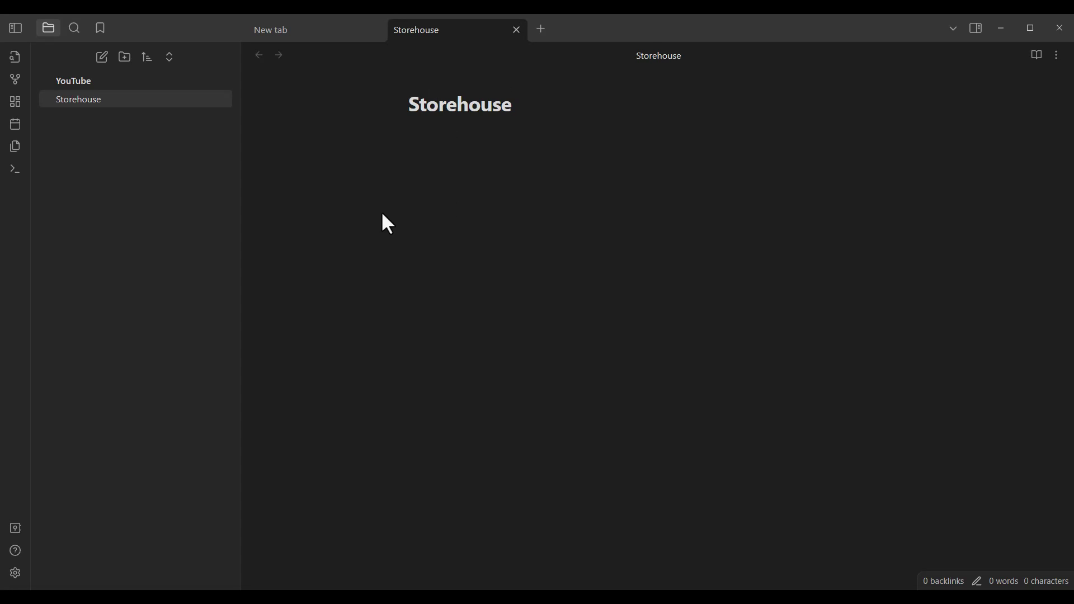
# Step: Create two more notes titled Vocabs (Queue) and Vocabs (Main)
pyautogui.click(102, 56)
pyautogui.write('Vocabs (Queue)')
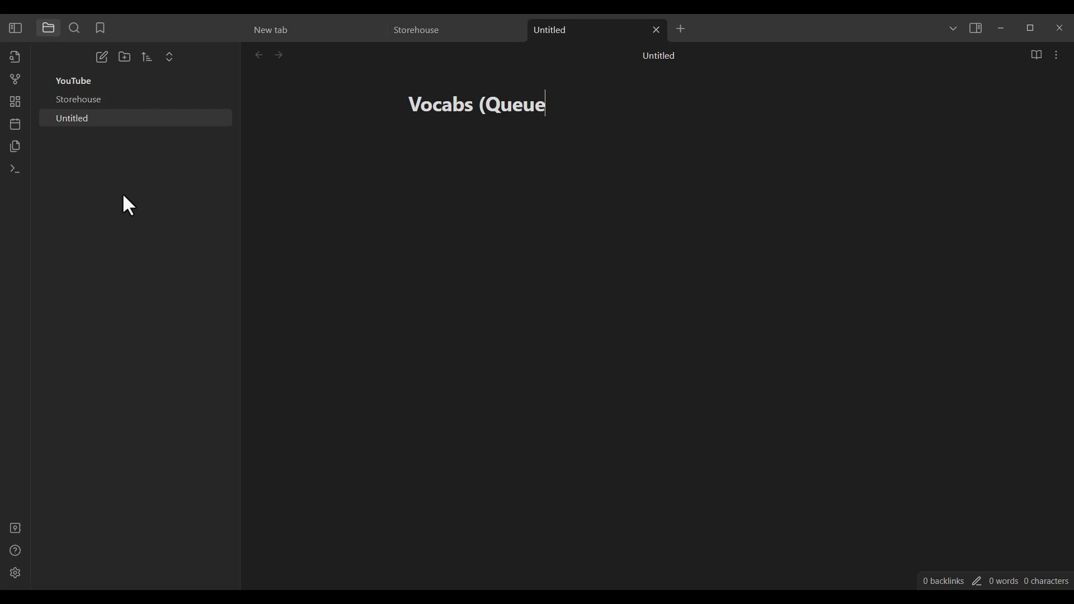
pyautogui.press('Return')
pyautogui.hotkey('ctrl', 'n')
pyautogui.write('Vocabs (Main)')
pyautogui.press('Return')
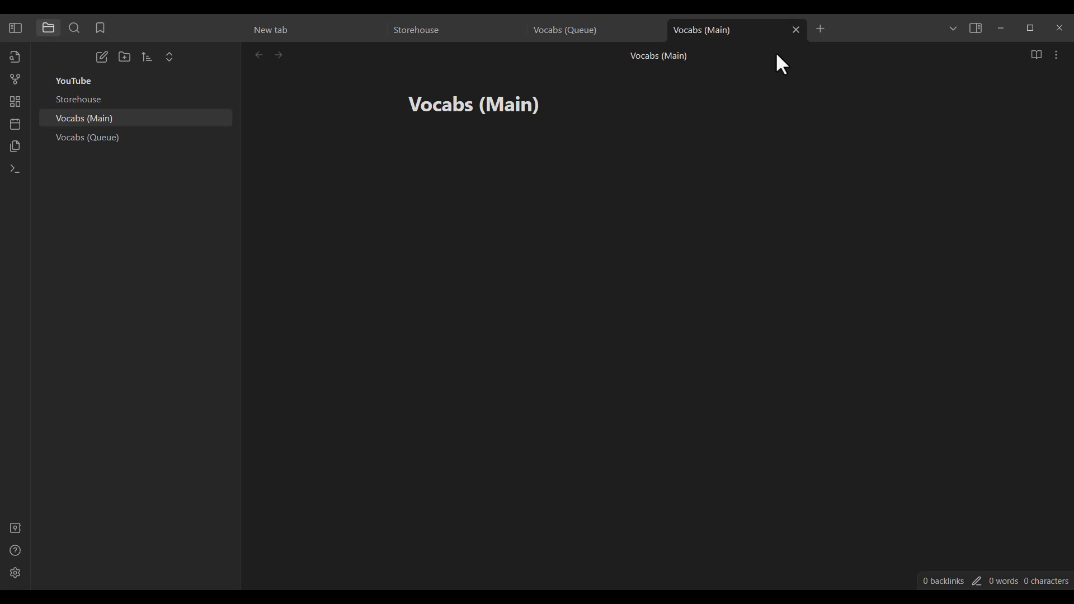
# Step: Keep only Vocabs (Queue) open and add the disentangle card with pronunciation, two example sentences, a ? separator, Persian and English meanings and the tweet source
pyautogui.click(795, 29)
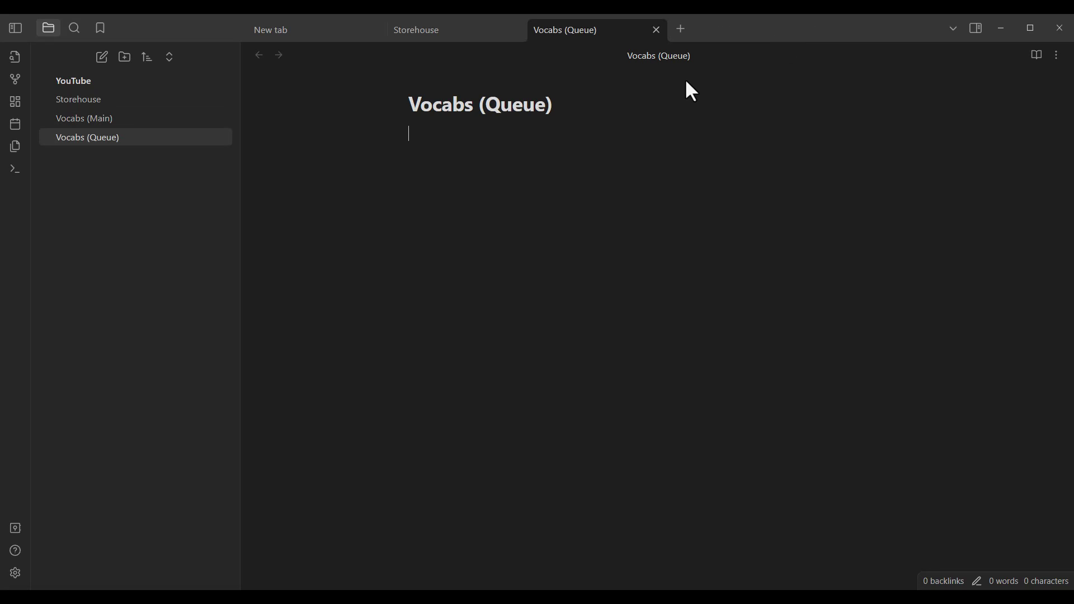
pyautogui.click(515, 29)
pyautogui.click(376, 29)
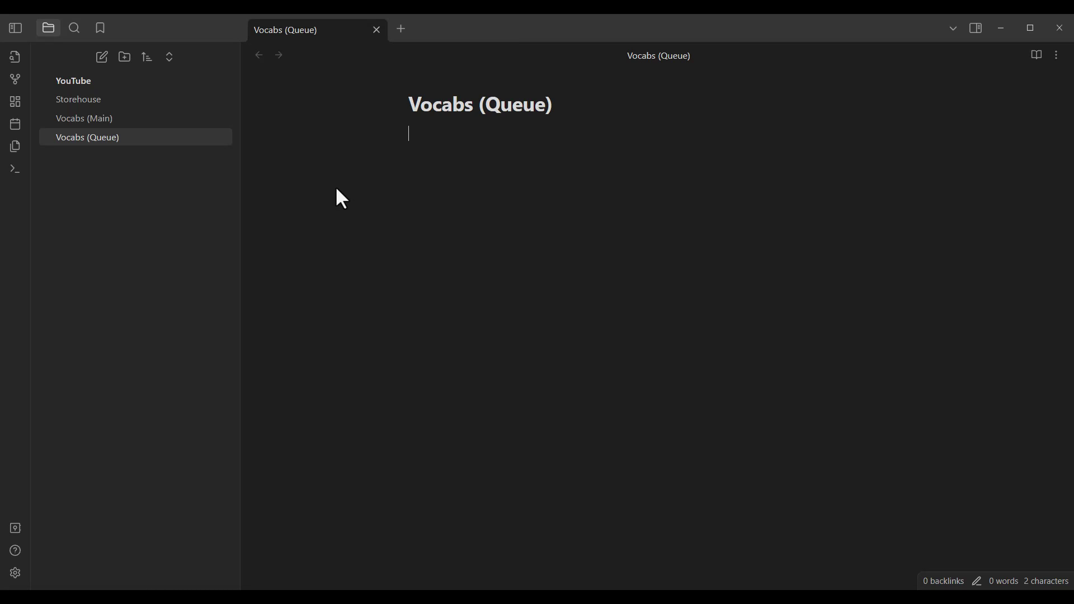
pyautogui.write("disentangle /ˌdɪsənˈtæŋgəl/ Act before it becomes impossible to disentangle one strand of misery from another, or to see how the whole thing started. It's difficult to disentangle hard fact from myth, or truth from lies. ? گره باز کردن، (از گیر) در آوردن to separate things that have become joined or confused Robert Greene Tweet (Link)")
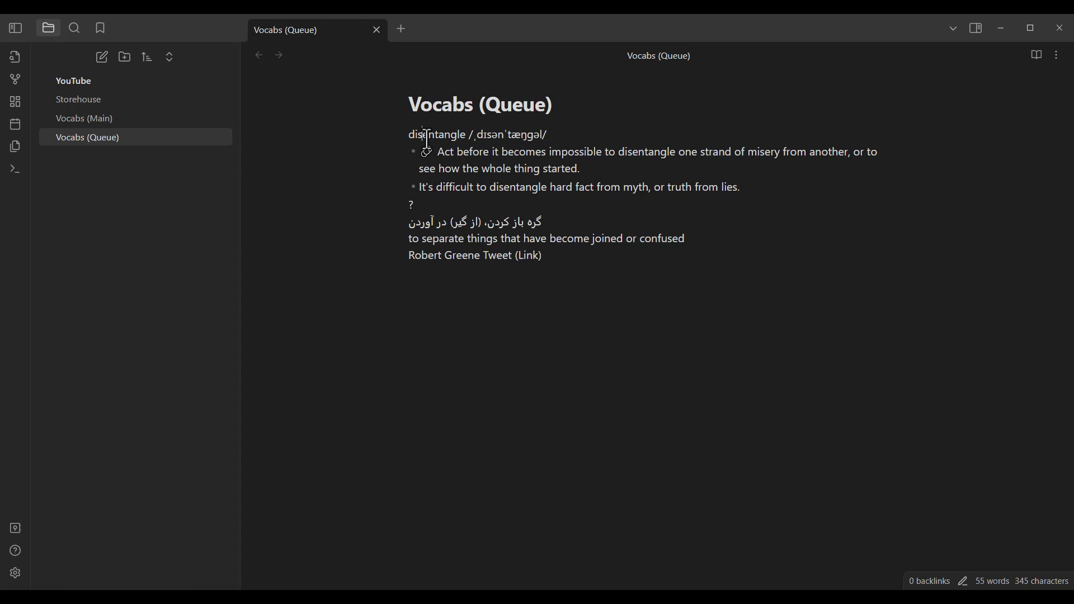
# Step: Examine the disentangle card's structure: the front and back around the ? separator, pronunciation, example sentences, Persian translation and English definition
pyautogui.moveTo(414, 204); pyautogui.dragTo(407, 201)
pyautogui.moveTo(749, 187); pyautogui.dragTo(404, 139)
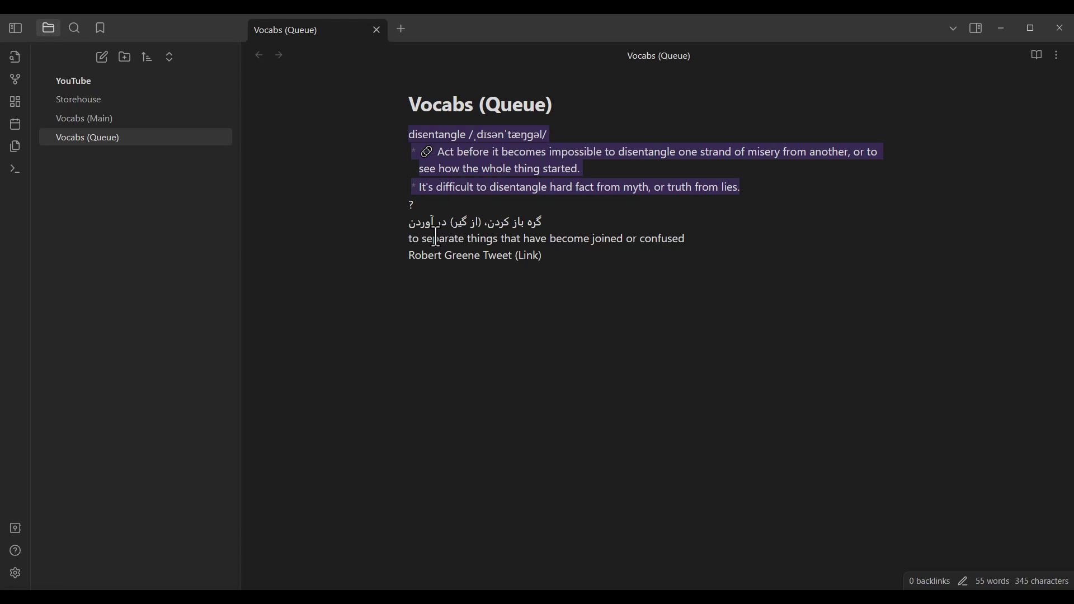
pyautogui.click(429, 215)
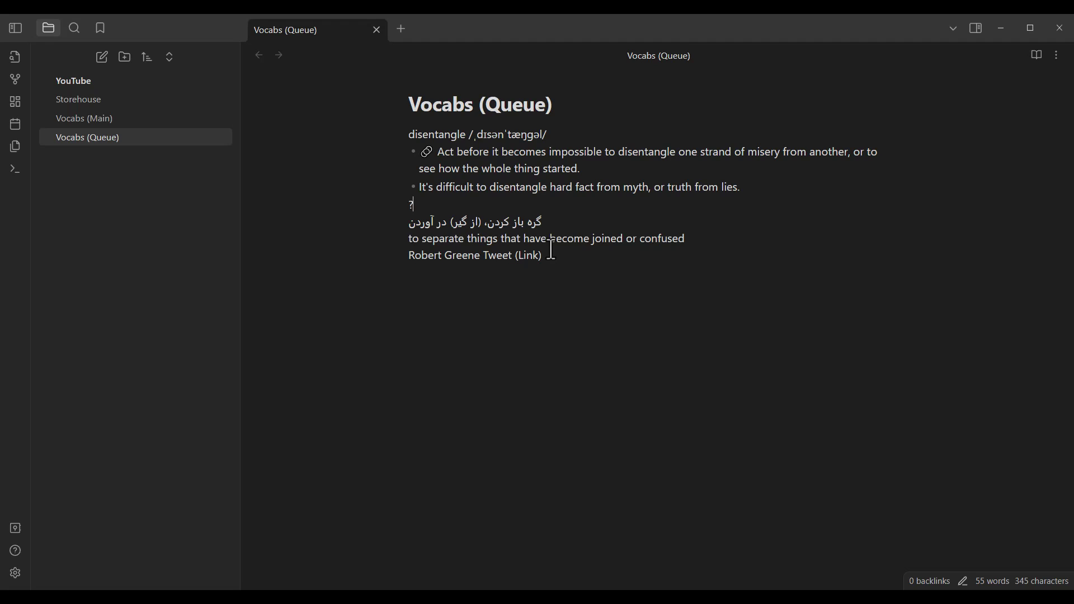
pyautogui.moveTo(545, 256); pyautogui.dragTo(549, 227)
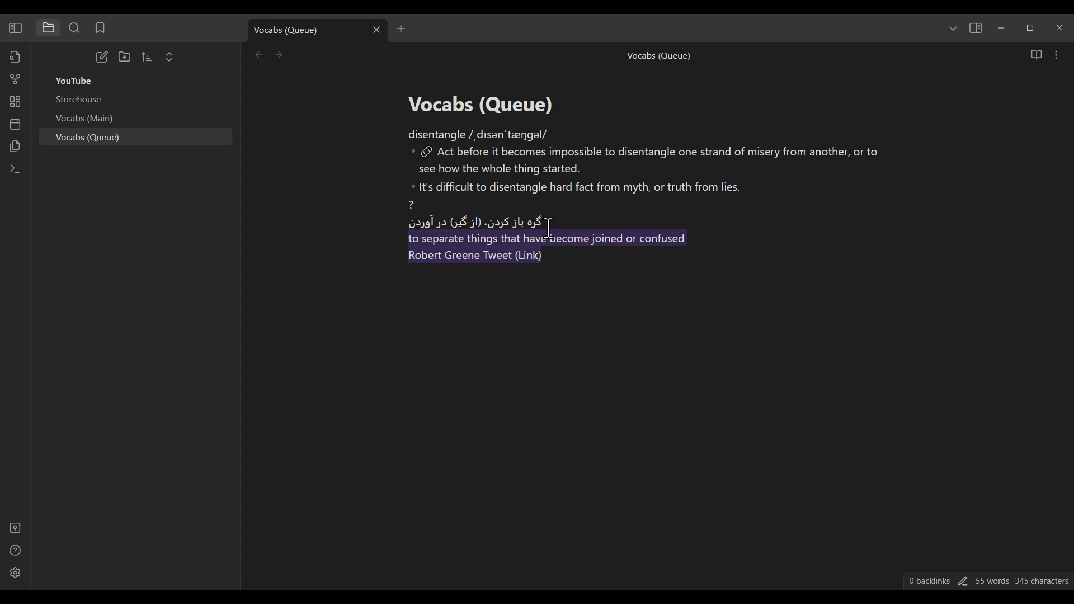
pyautogui.click(500, 180)
pyautogui.click(566, 134)
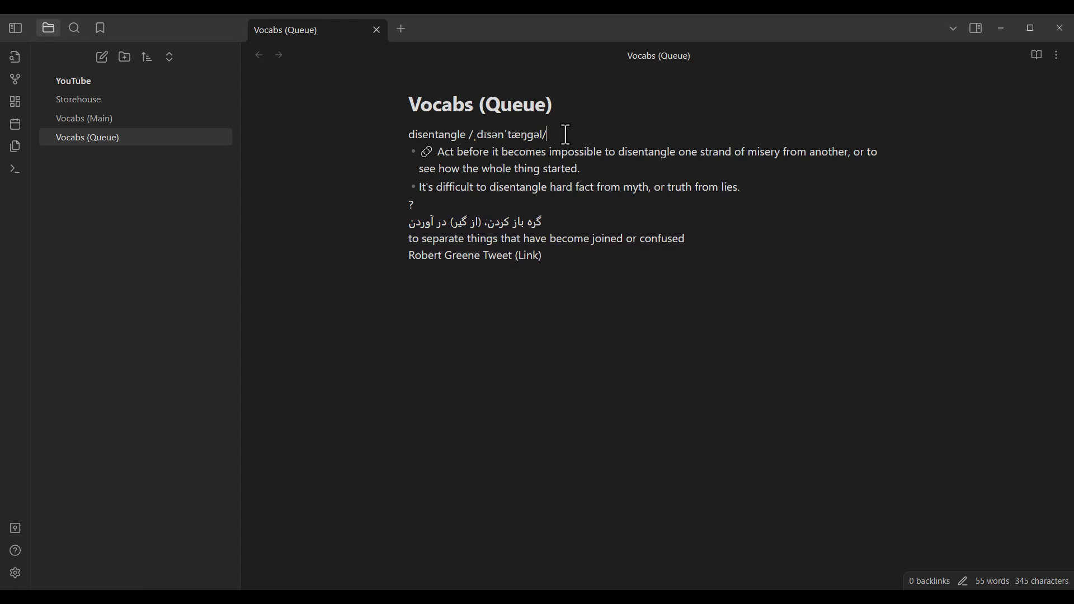
pyautogui.moveTo(566, 134); pyautogui.dragTo(463, 134)
pyautogui.moveTo(582, 168); pyautogui.dragTo(428, 160)
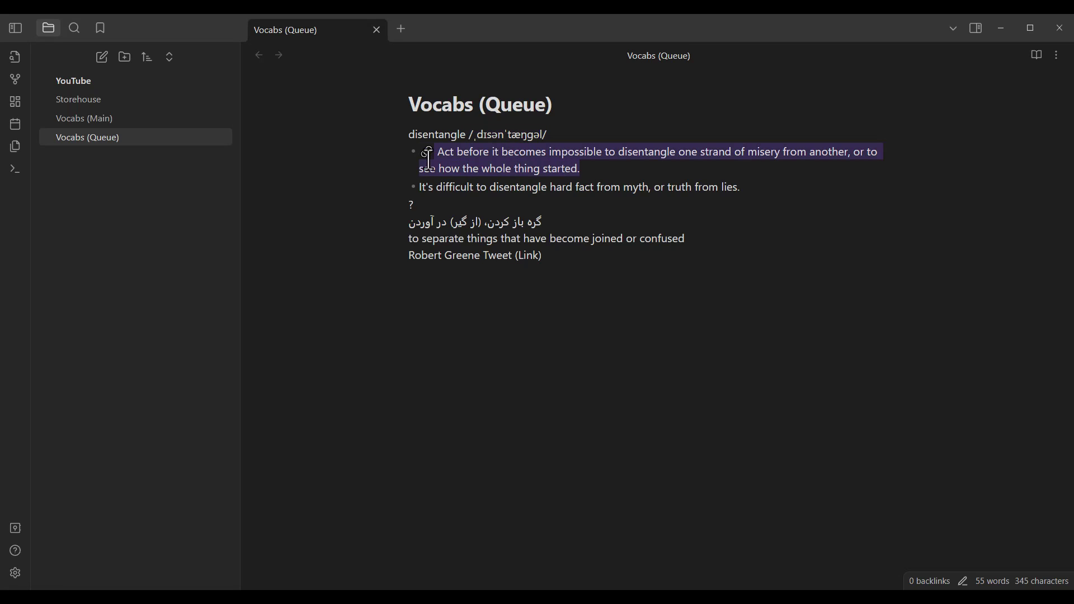
pyautogui.moveTo(681, 187); pyautogui.dragTo(429, 187)
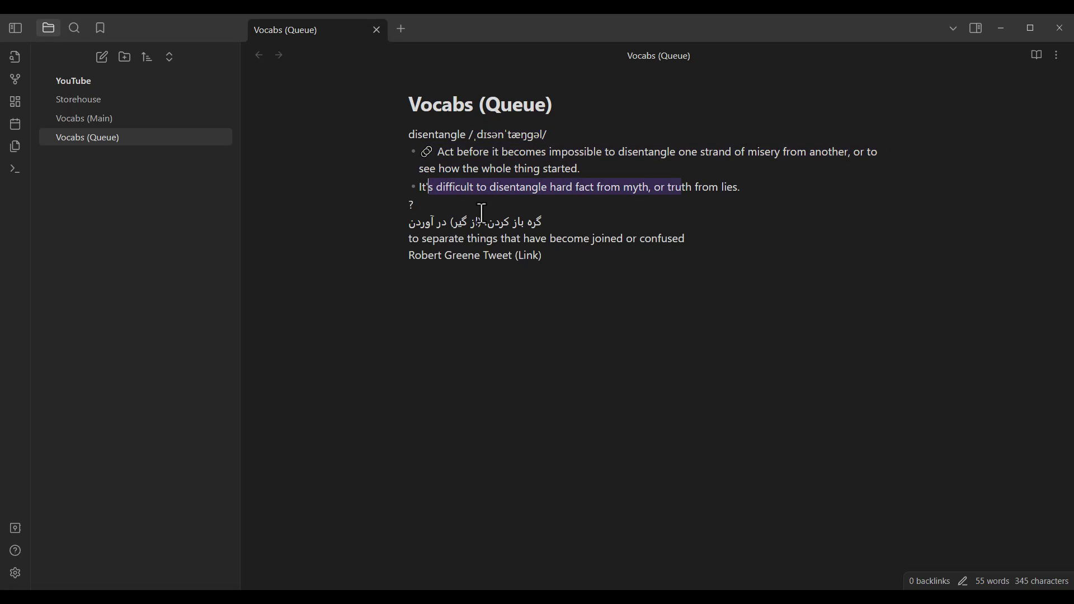
pyautogui.moveTo(566, 224); pyautogui.dragTo(532, 222)
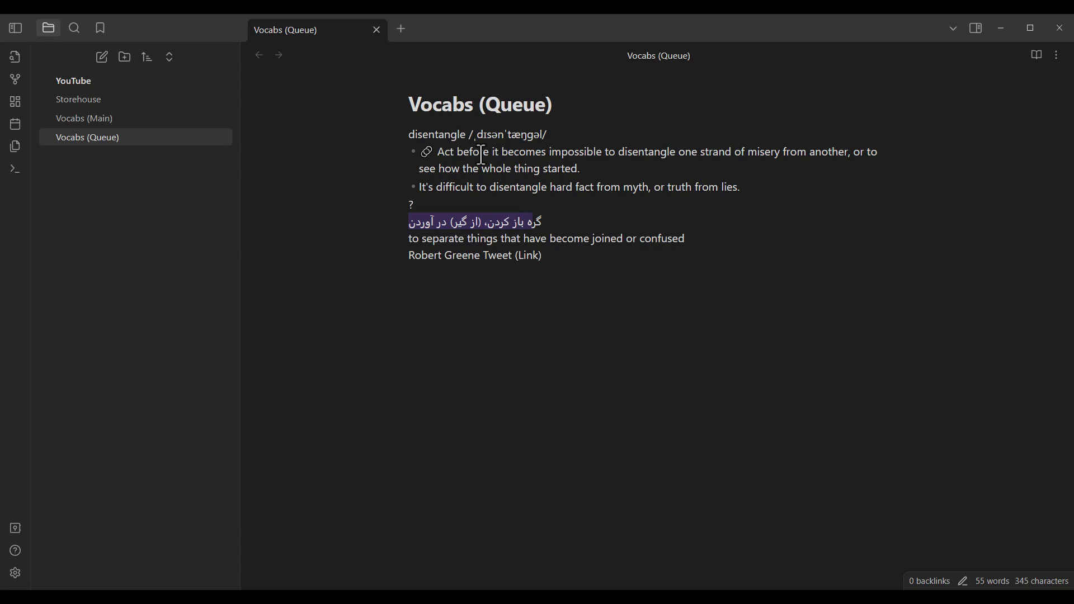
pyautogui.moveTo(458, 239); pyautogui.dragTo(618, 239)
pyautogui.click(456, 240)
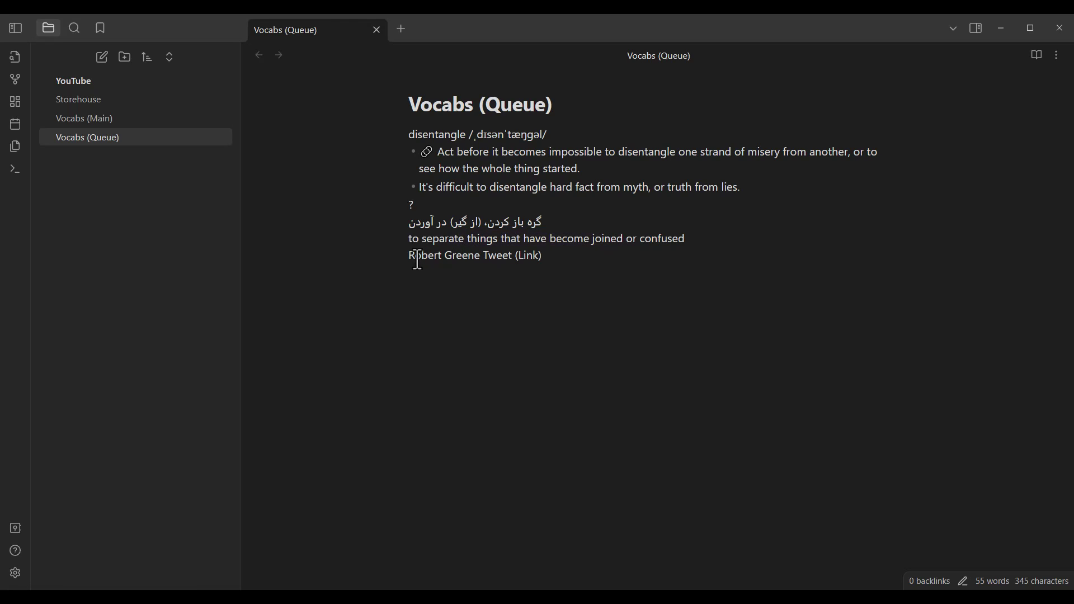
# Step: Turn the word Link in the disentangle card's tweet source into a hyperlink using the x.com address copied from Notepad
pyautogui.moveTo(417, 259); pyautogui.dragTo(548, 259)
pyautogui.click(580, 259)
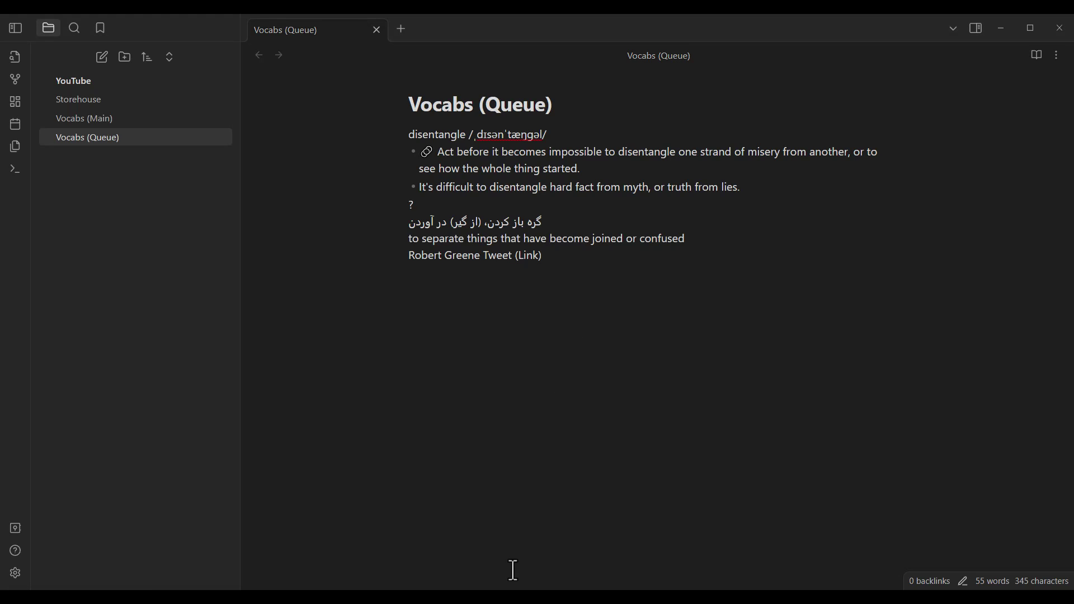
pyautogui.hotkey('alt', 'tab')
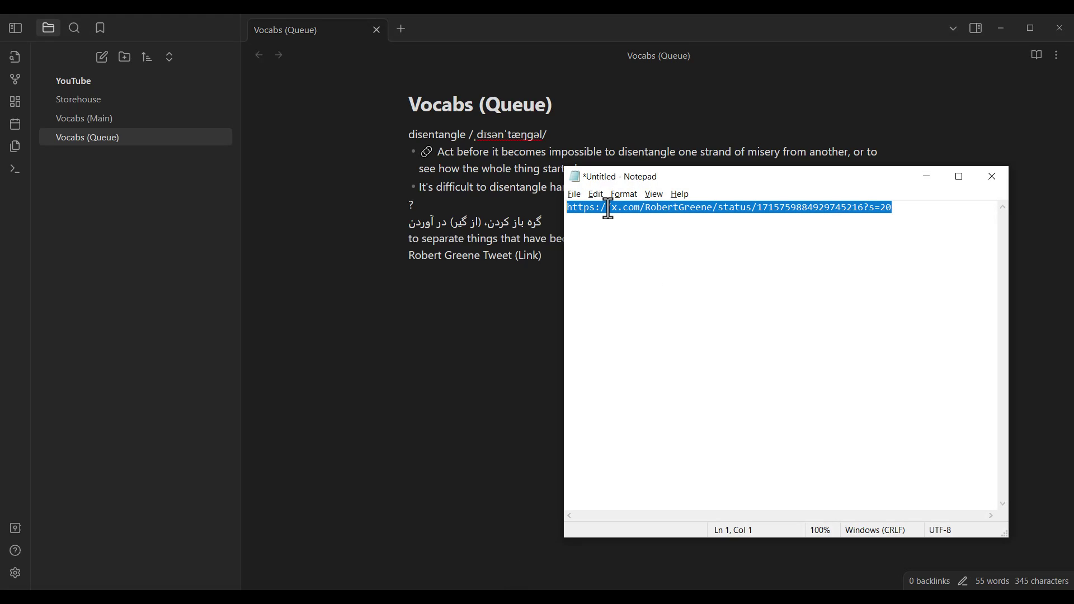
pyautogui.rightClick(608, 208)
pyautogui.click(641, 245)
pyautogui.click(927, 176)
pyautogui.doubleClick(529, 256)
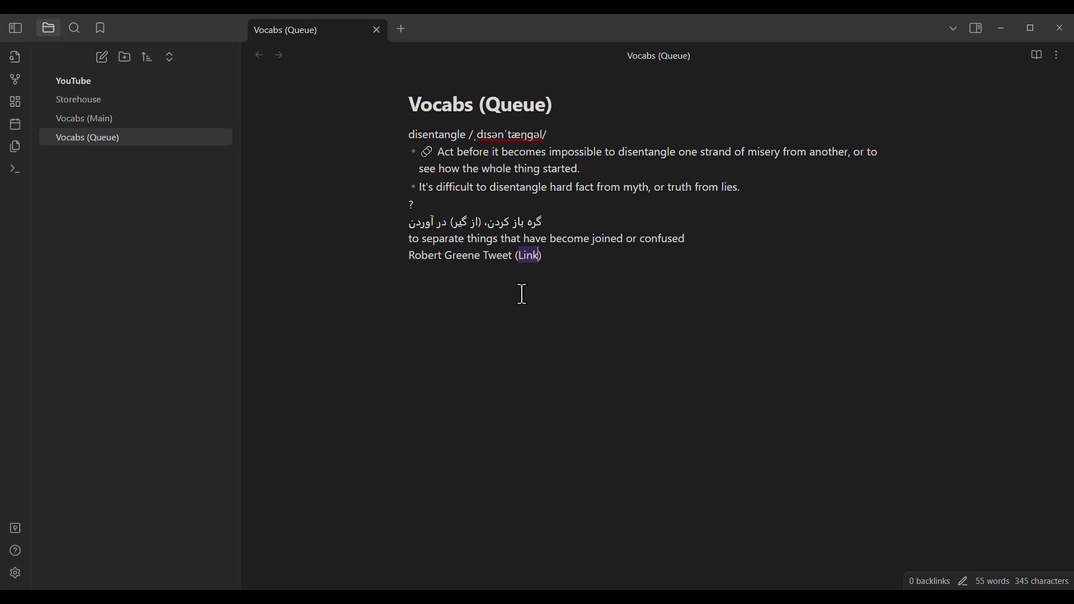
pyautogui.hotkey('ctrl', 'k')
pyautogui.hotkey('ctrl', 'v')
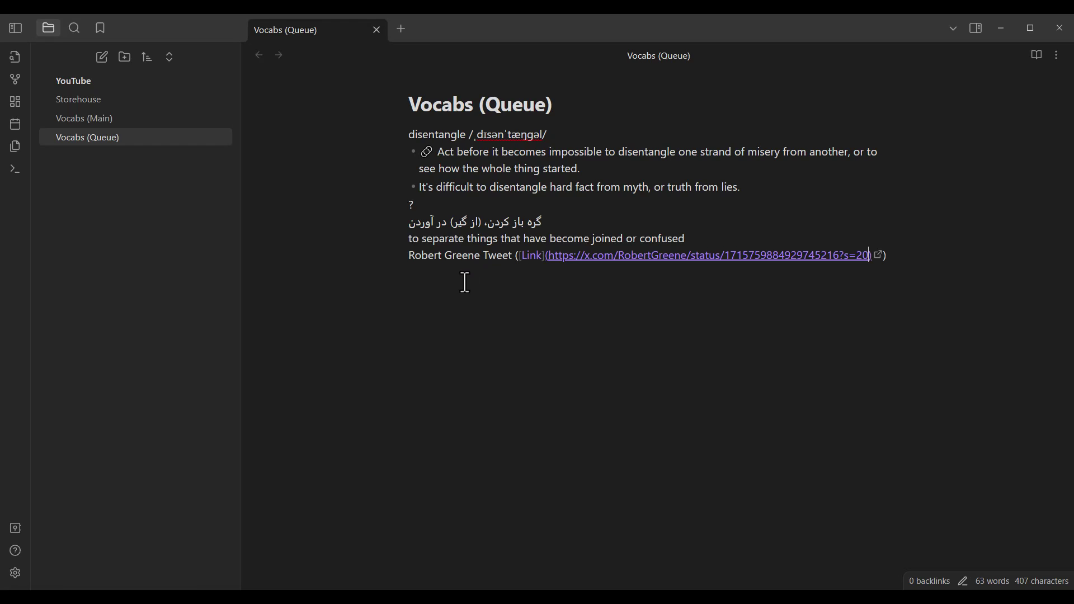
pyautogui.click(463, 283)
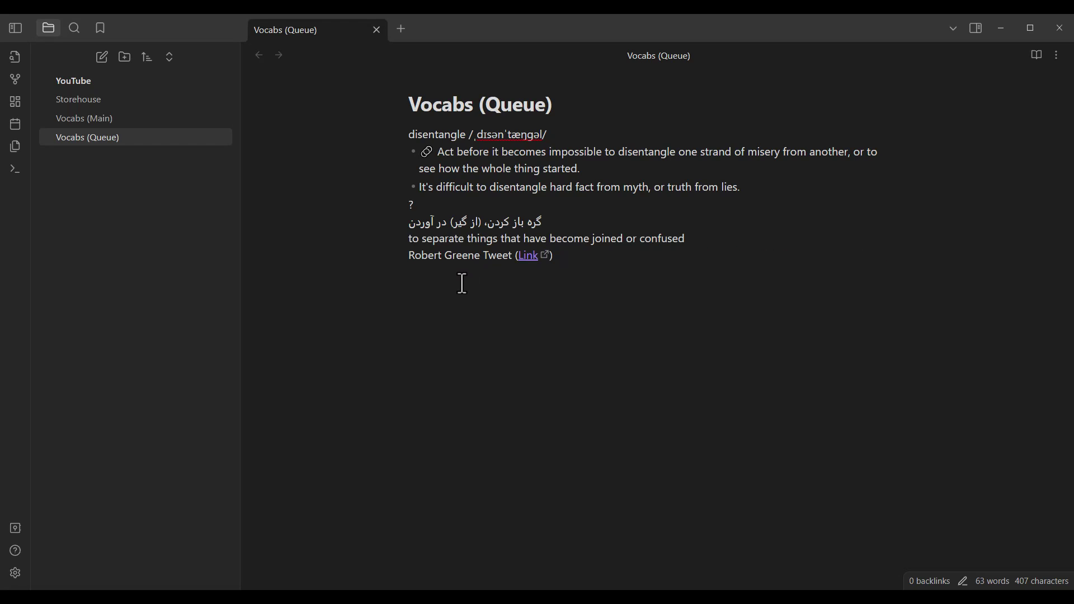
# Step: Add the demon card below the disentangle card, separated by blank lines, with pronunciation, example, ? separator, English meaning and linked tweet source
pyautogui.press('Return')
pyautogui.press('Return')
pyautogui.press('Return')
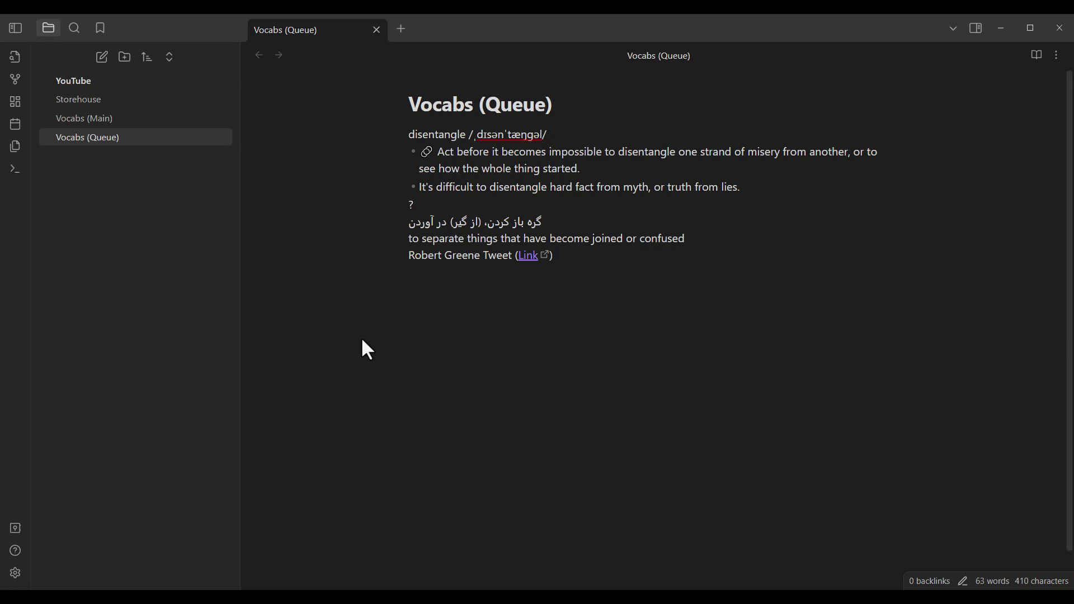
pyautogui.hotkey('ctrl', 'v')
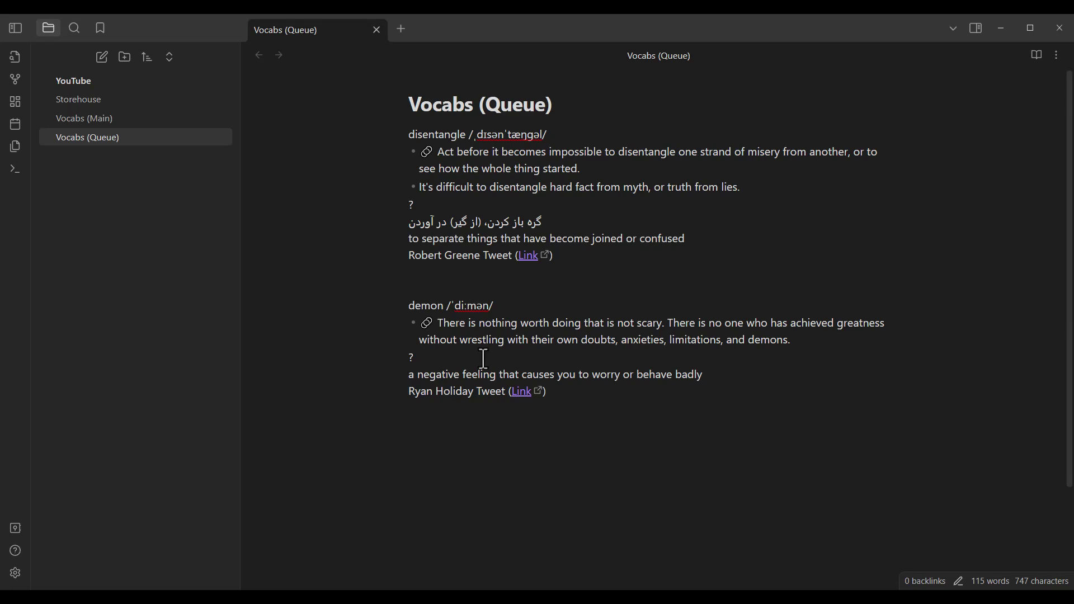
# Step: Try a blank line between the Persian and English meanings of the disentangle card, and remove it
pyautogui.click(482, 358)
pyautogui.press('Return')
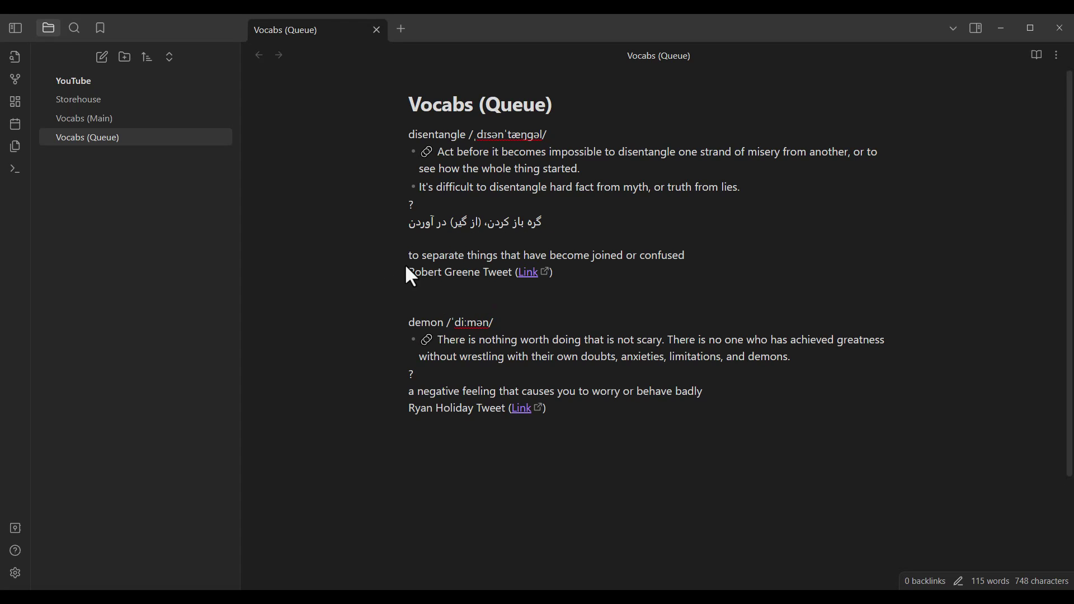
pyautogui.moveTo(574, 279); pyautogui.dragTo(426, 238)
pyautogui.click(427, 238)
pyautogui.press('Delete')
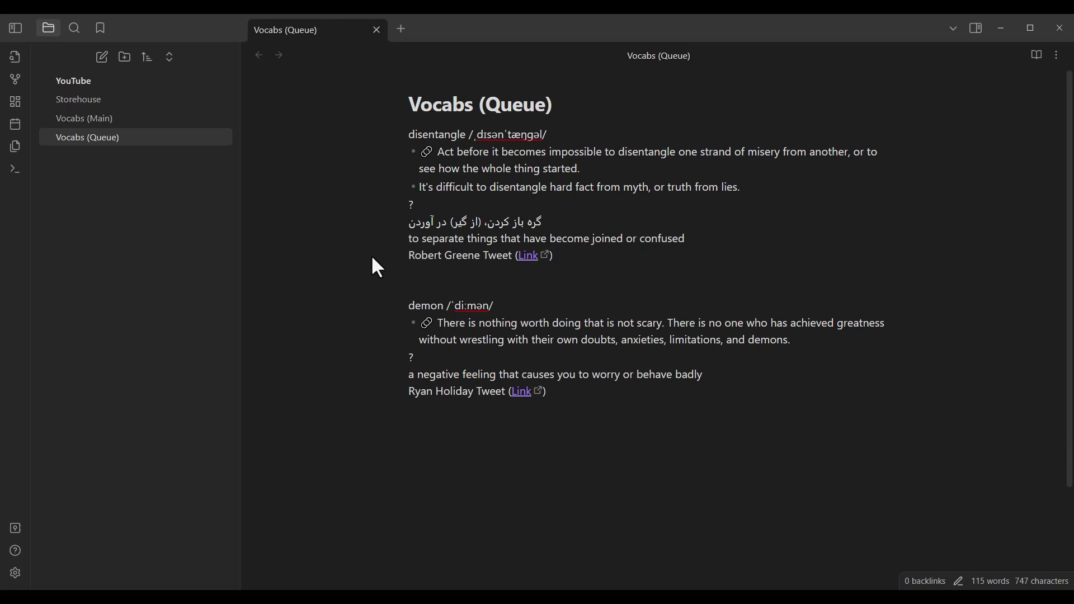
pyautogui.moveTo(575, 259); pyautogui.dragTo(387, 135)
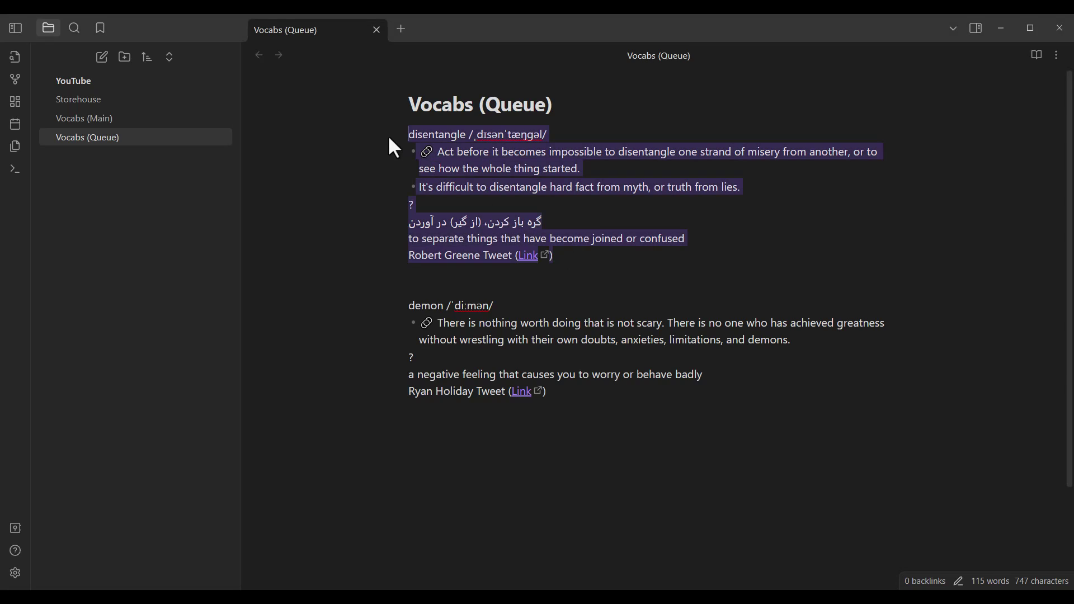
pyautogui.moveTo(657, 407); pyautogui.dragTo(389, 311)
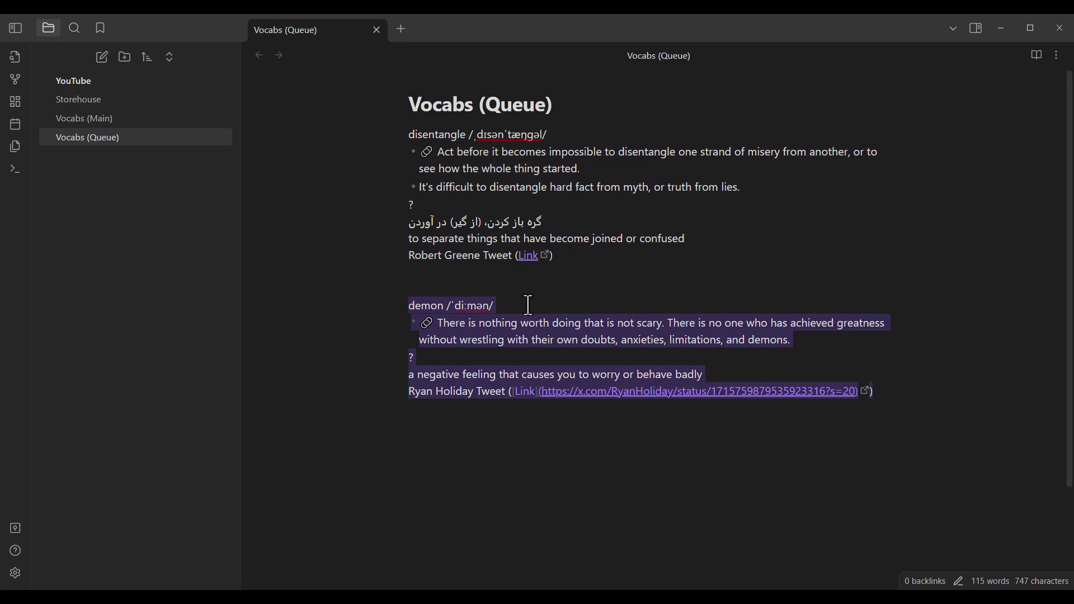
pyautogui.click(550, 295)
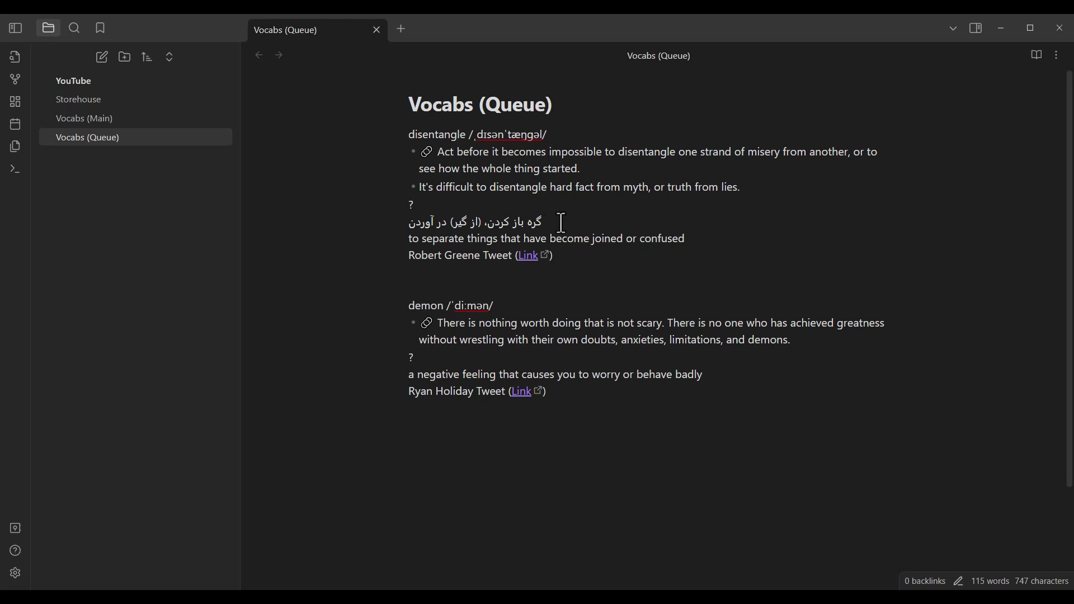
pyautogui.moveTo(548, 221)
pyautogui.mouseDown()
pyautogui.moveTo(537, 229)
pyautogui.moveTo(556, 229)
pyautogui.mouseUp()
# Step: Turn on community plugins in the vault's settings
pyautogui.click(15, 574)
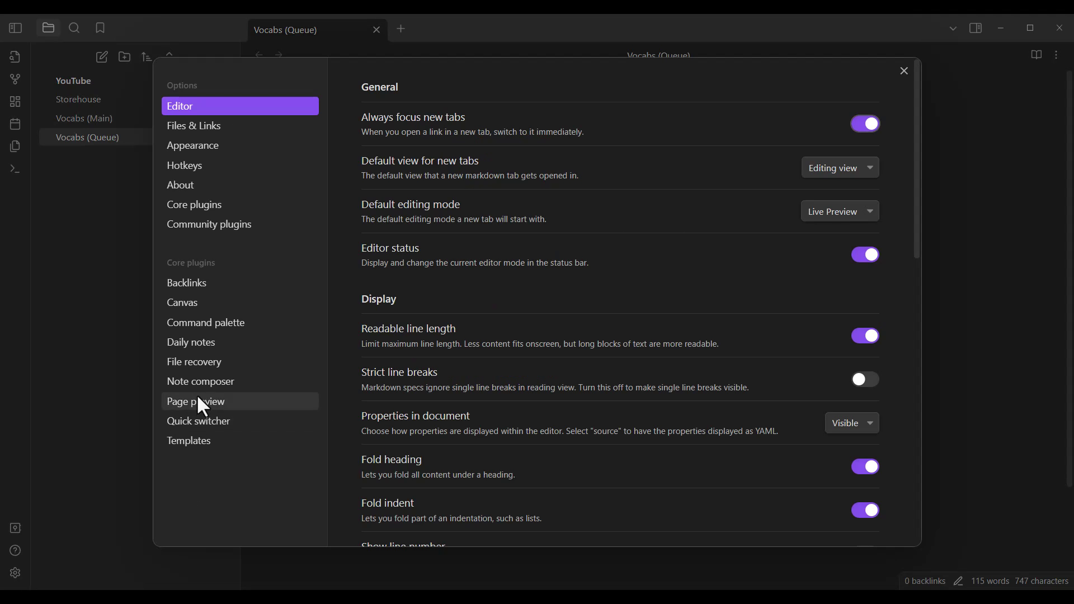
pyautogui.click(207, 229)
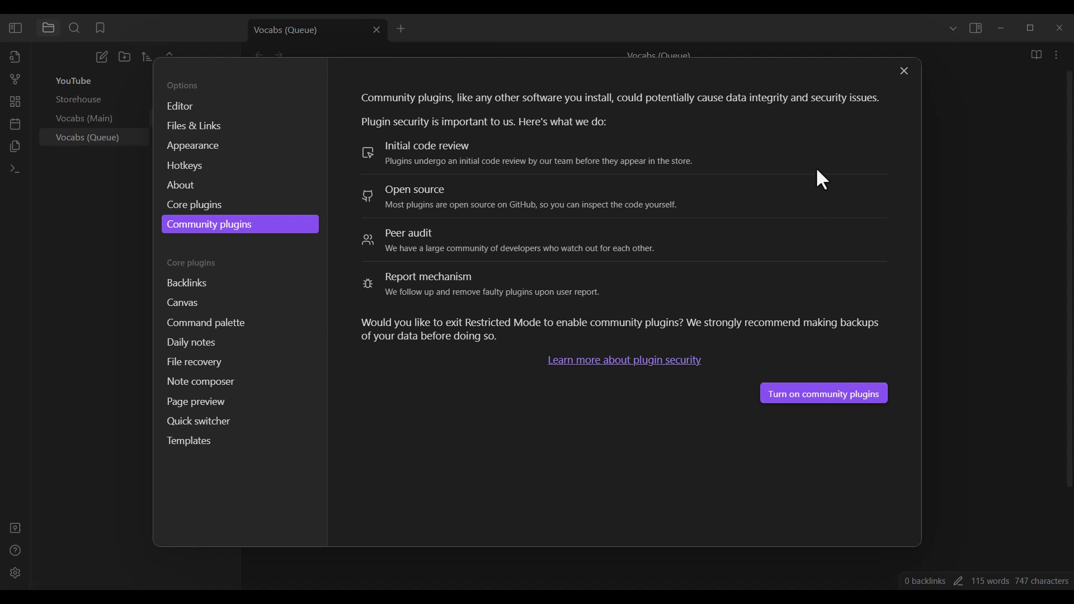
pyautogui.click(847, 400)
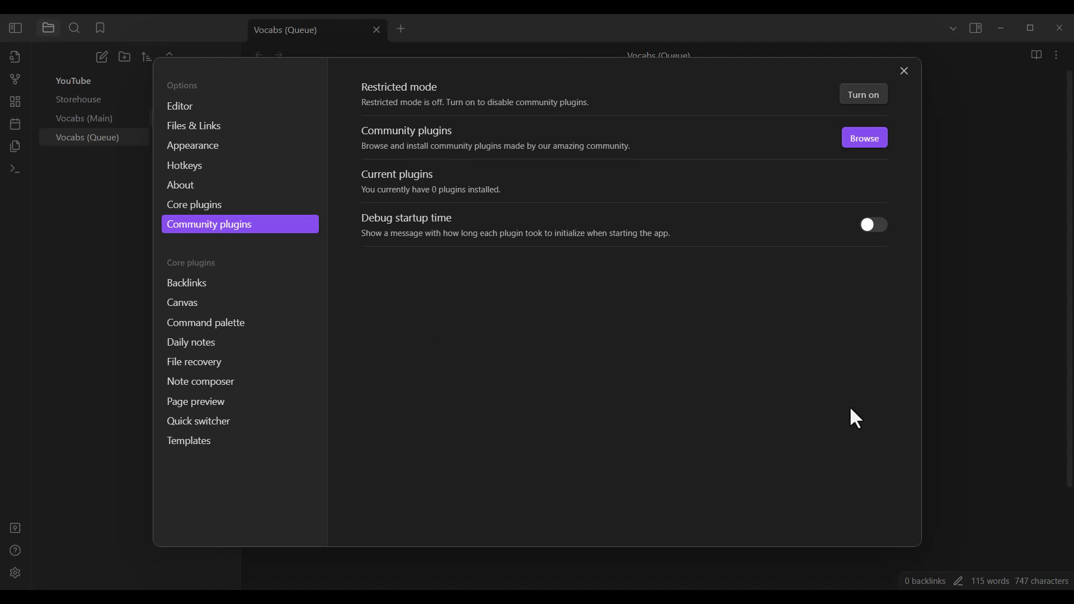
# Step: Search the community plugins for RTL, and install and enable Dynamic RTL
pyautogui.click(871, 143)
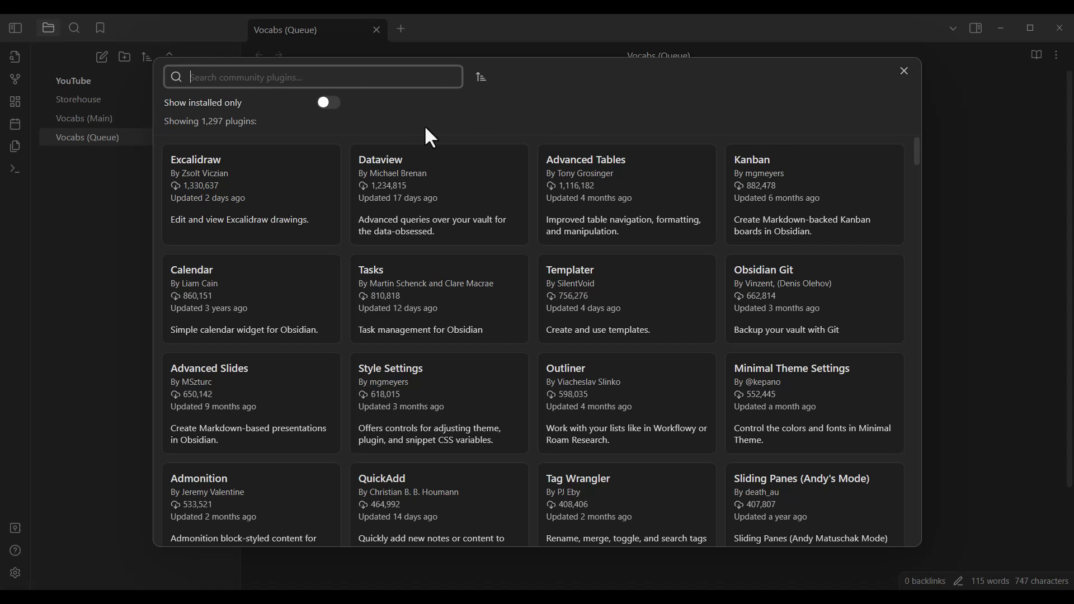
pyautogui.write('RTL')
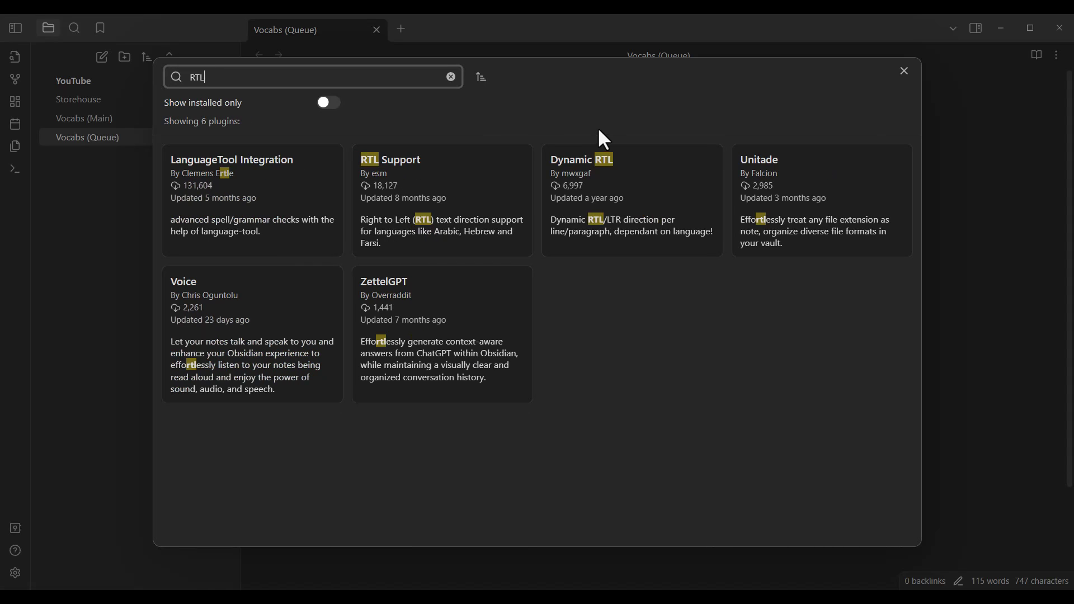
pyautogui.click(641, 173)
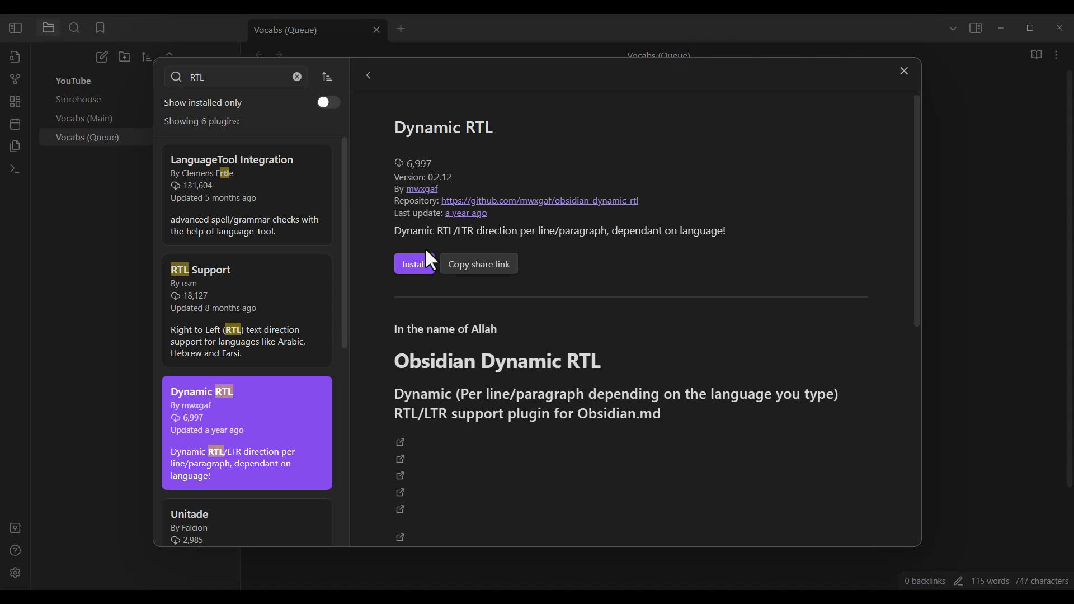
pyautogui.click(423, 261)
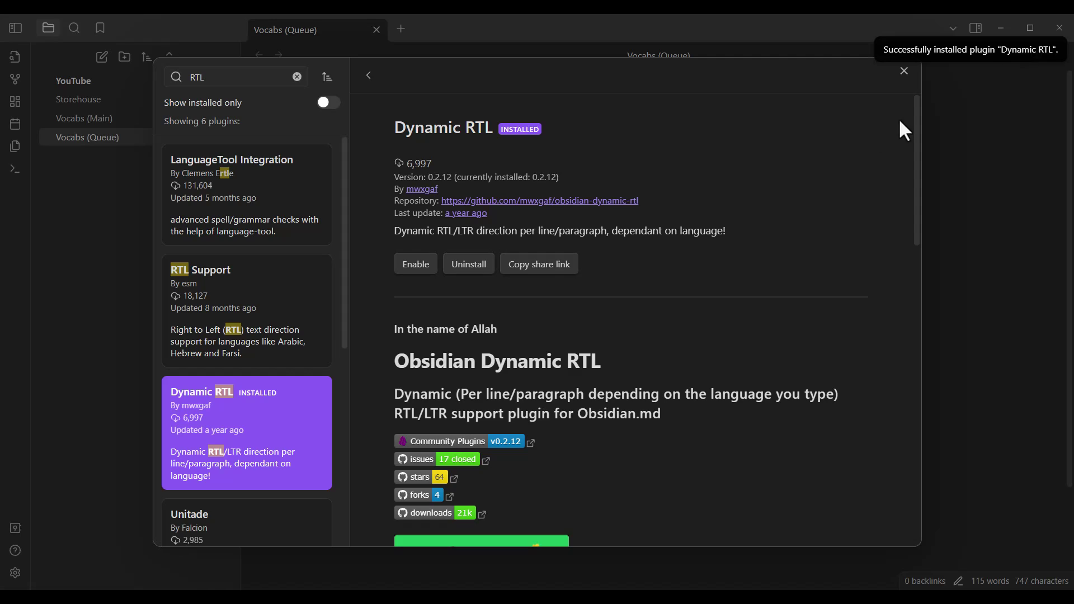
pyautogui.click(418, 260)
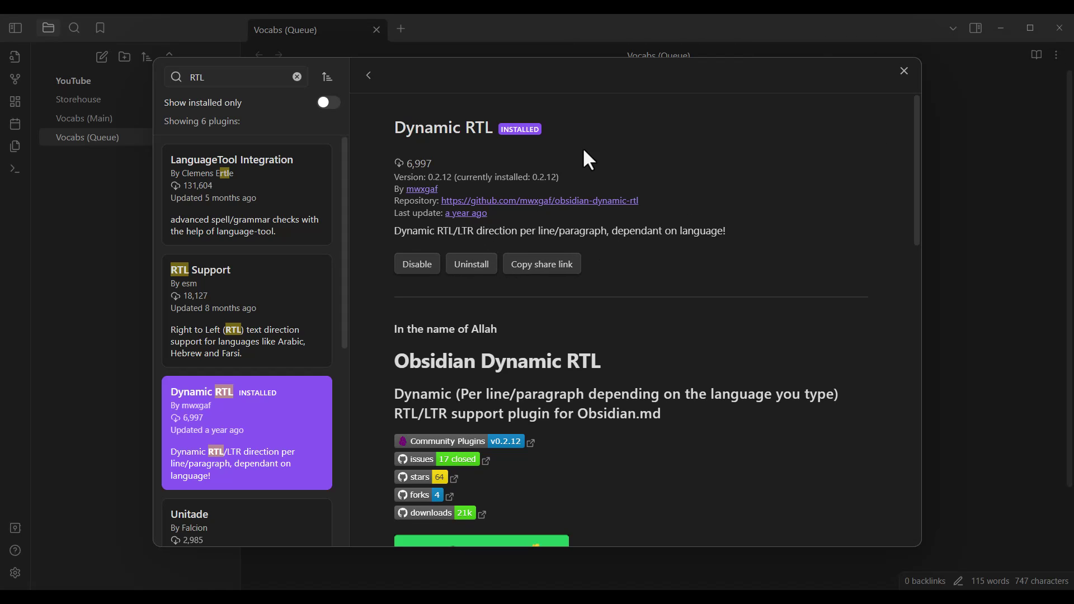
# Step: Install and enable the RTL Support plugin from the same search results, and return to the Vocabs (Queue) note
pyautogui.click(369, 76)
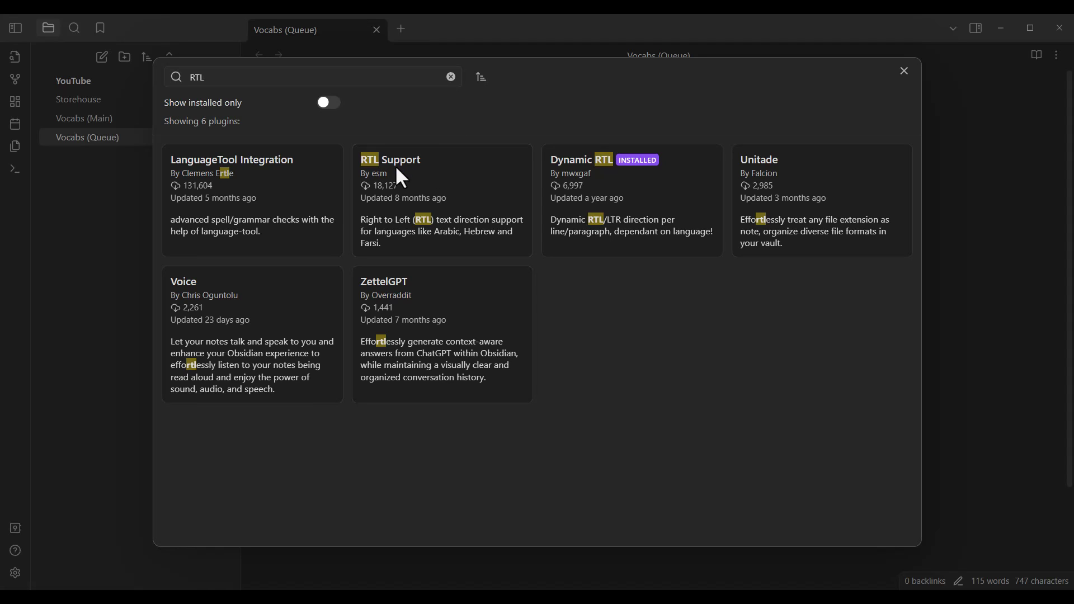
pyautogui.click(442, 171)
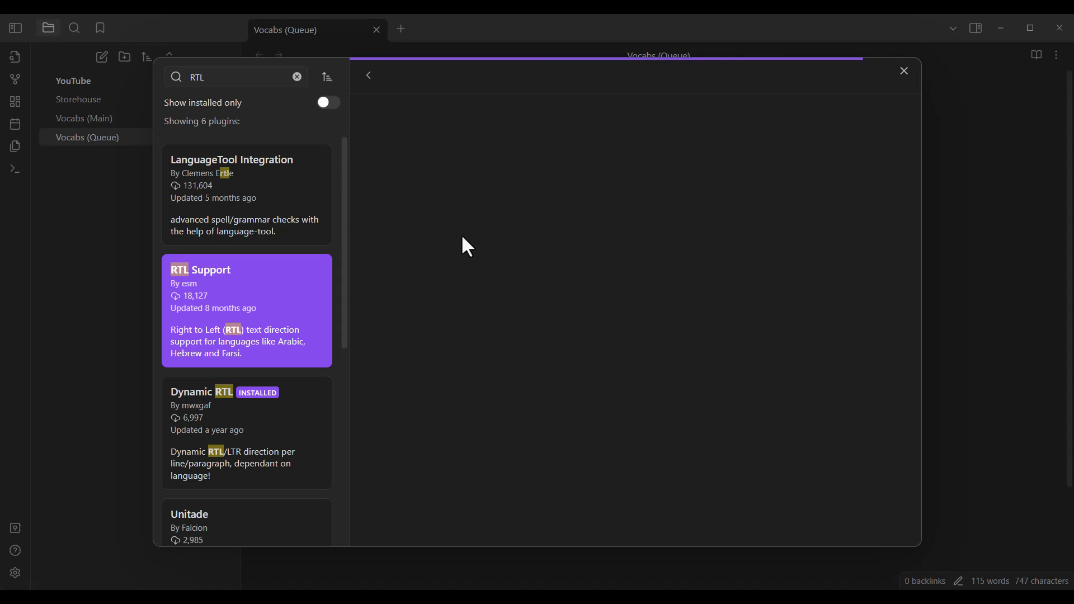
pyautogui.click(414, 264)
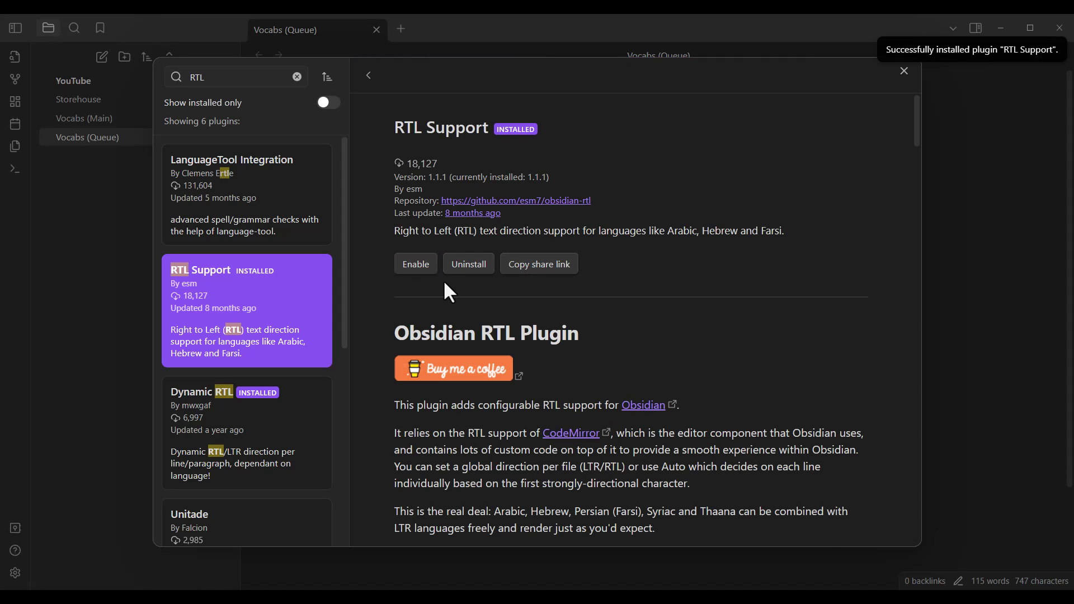
pyautogui.click(409, 267)
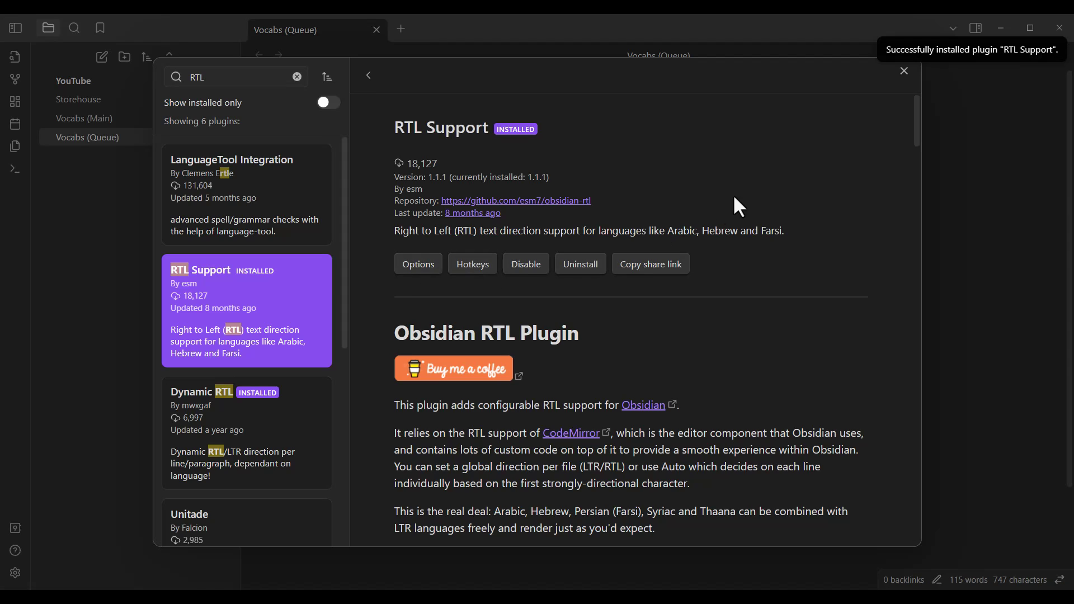
pyautogui.click(901, 71)
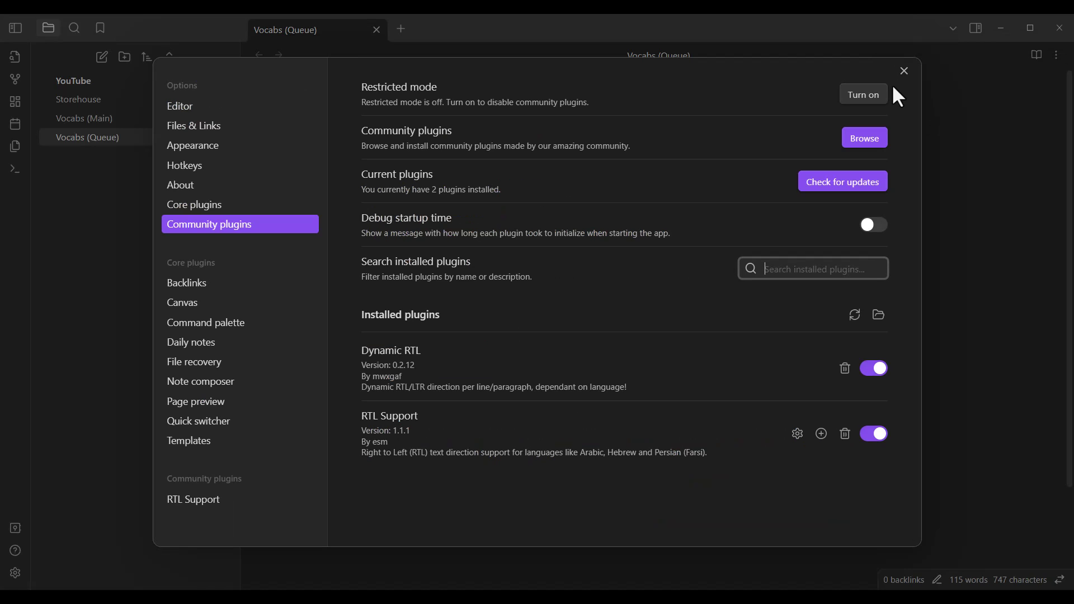
pyautogui.click(902, 72)
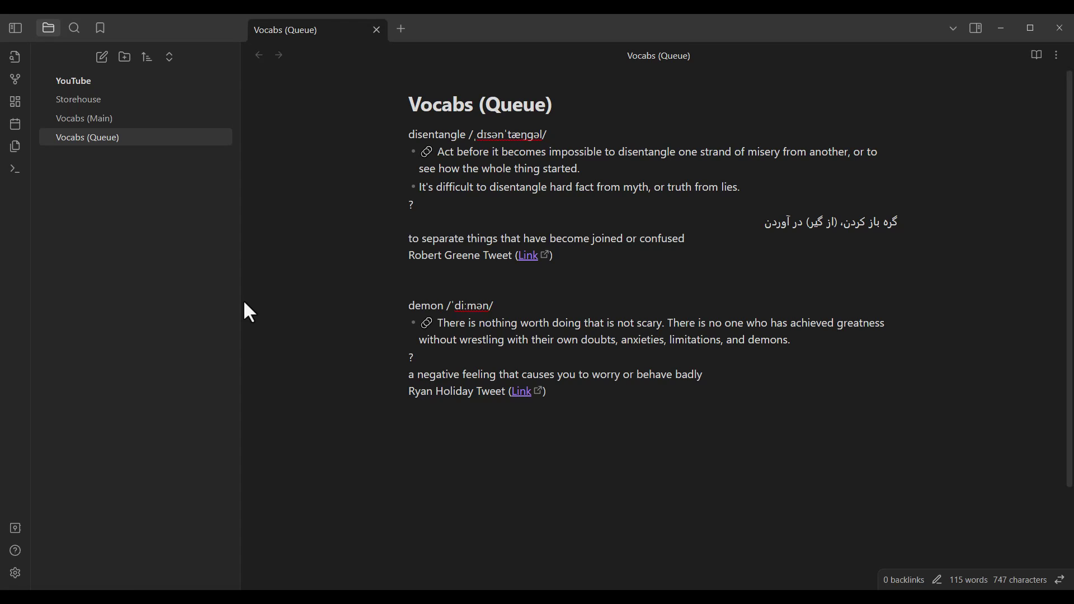
# Step: Search the community plugins for colored, install and enable Colored Text, and return to the note
pyautogui.click(15, 573)
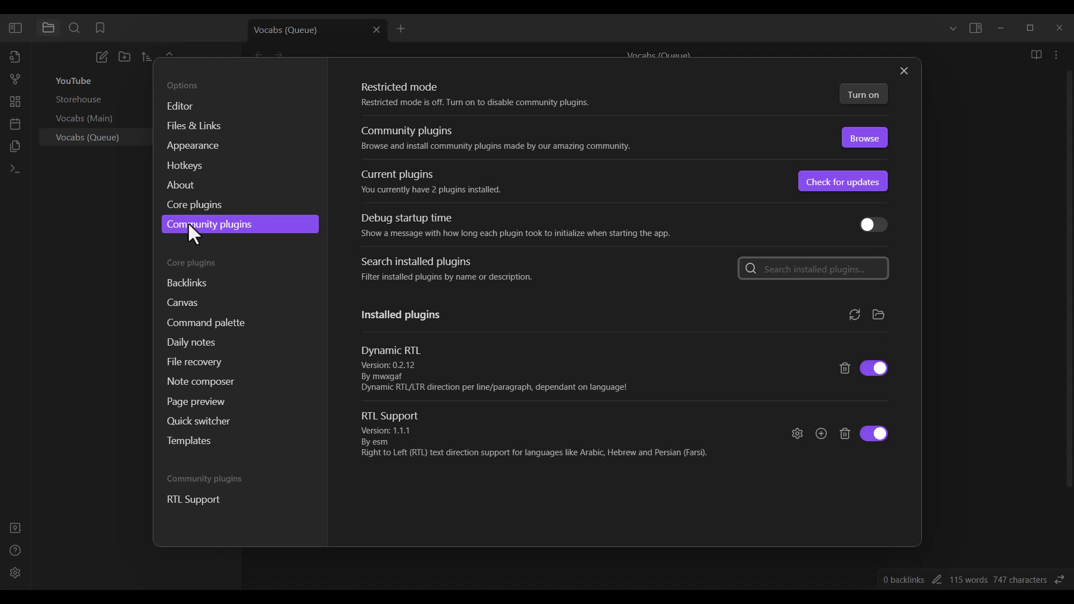
pyautogui.click(872, 139)
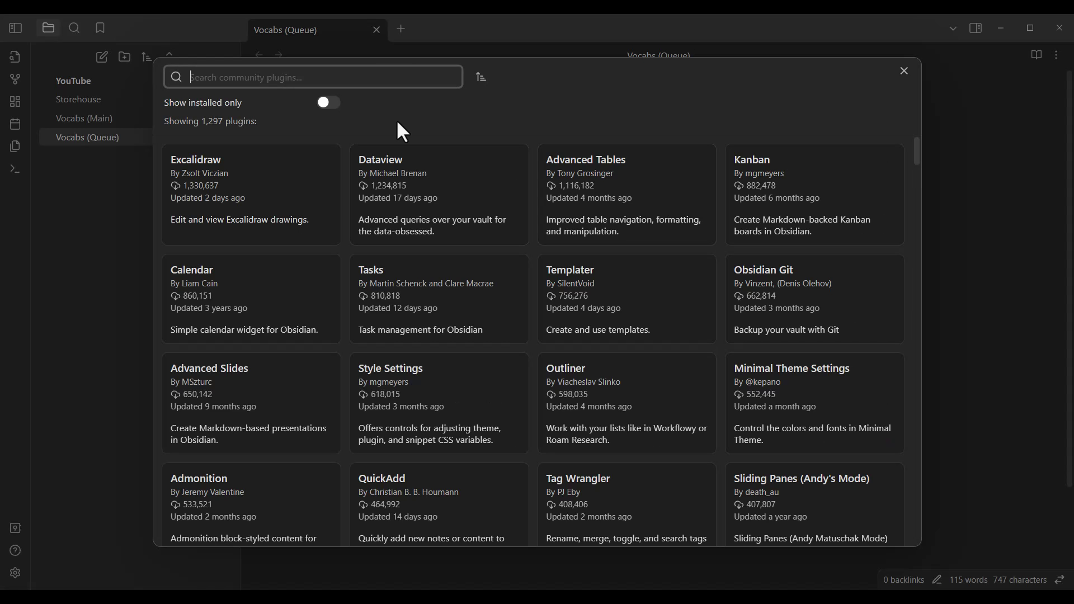
pyautogui.write('colored')
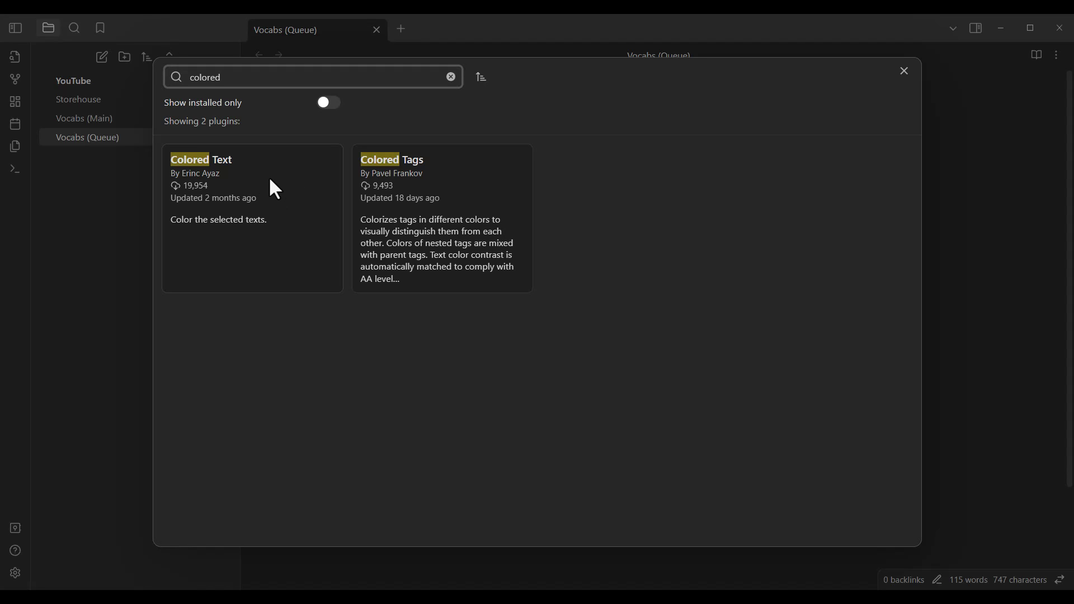
pyautogui.click(270, 180)
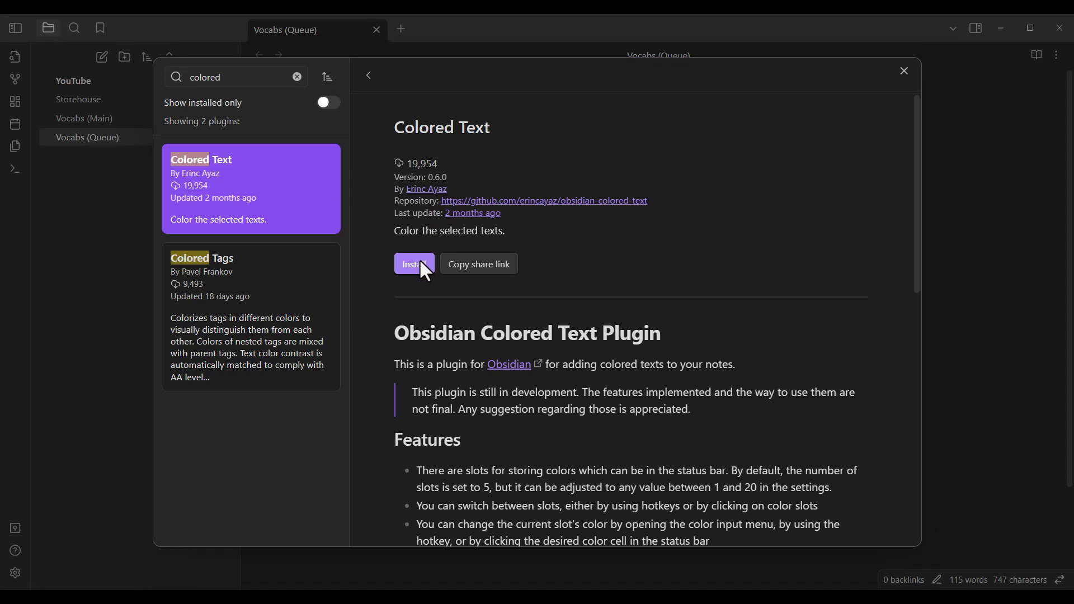
pyautogui.click(423, 268)
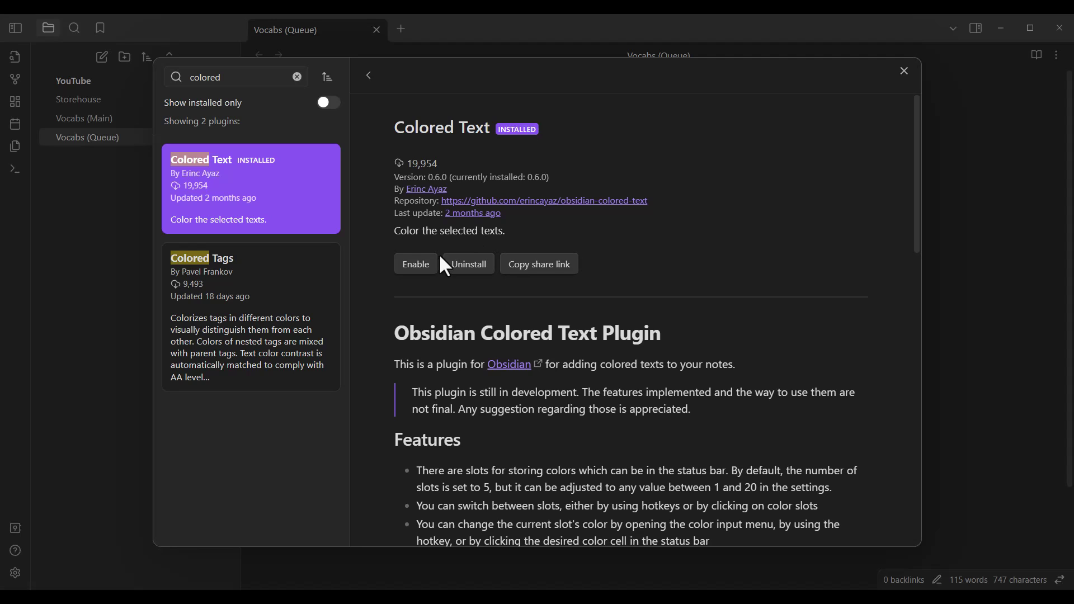
pyautogui.click(417, 265)
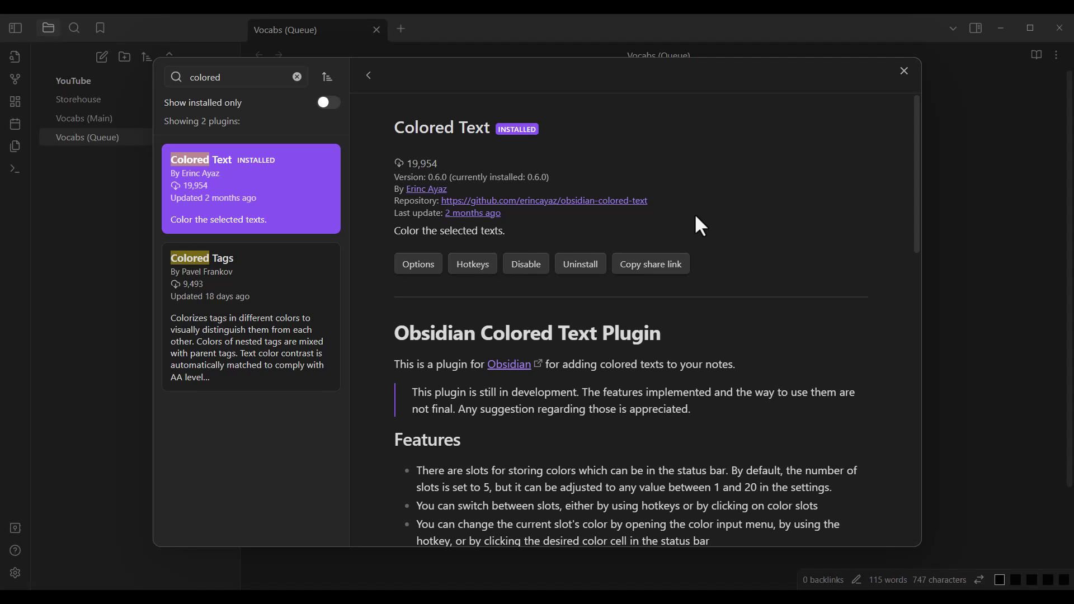
pyautogui.click(902, 71)
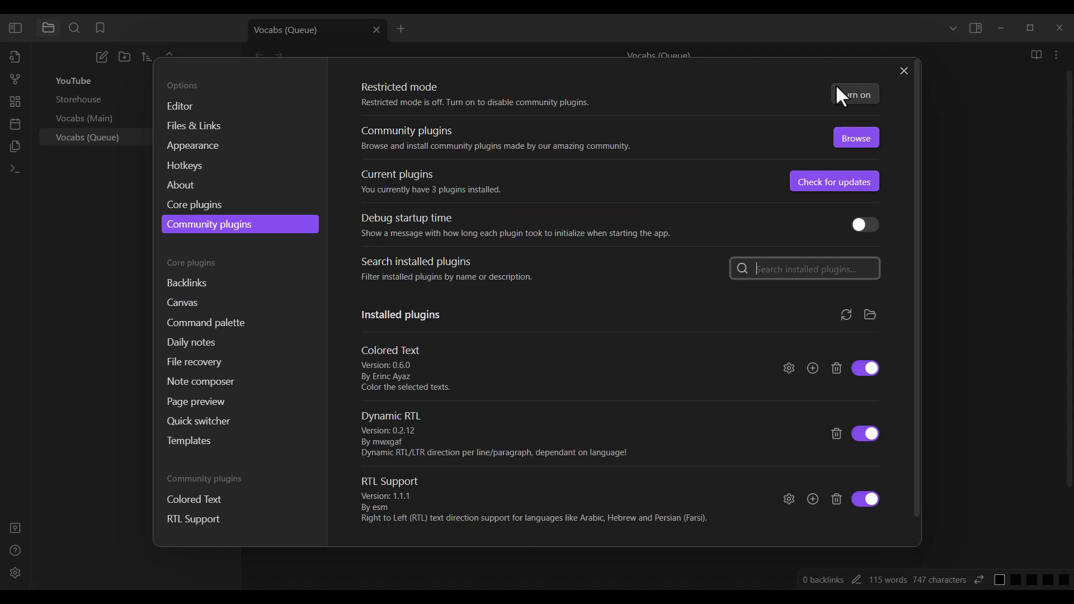
pyautogui.click(904, 70)
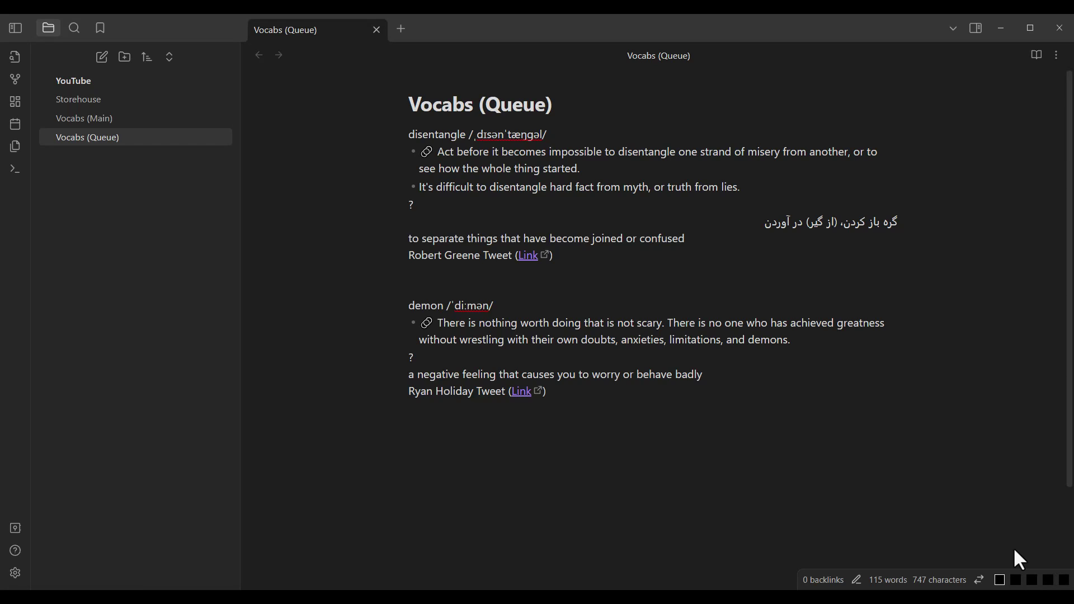
# Step: Set the first Colored Text palette color to a custom RGB of 107, 255, 174
pyautogui.click(1000, 580)
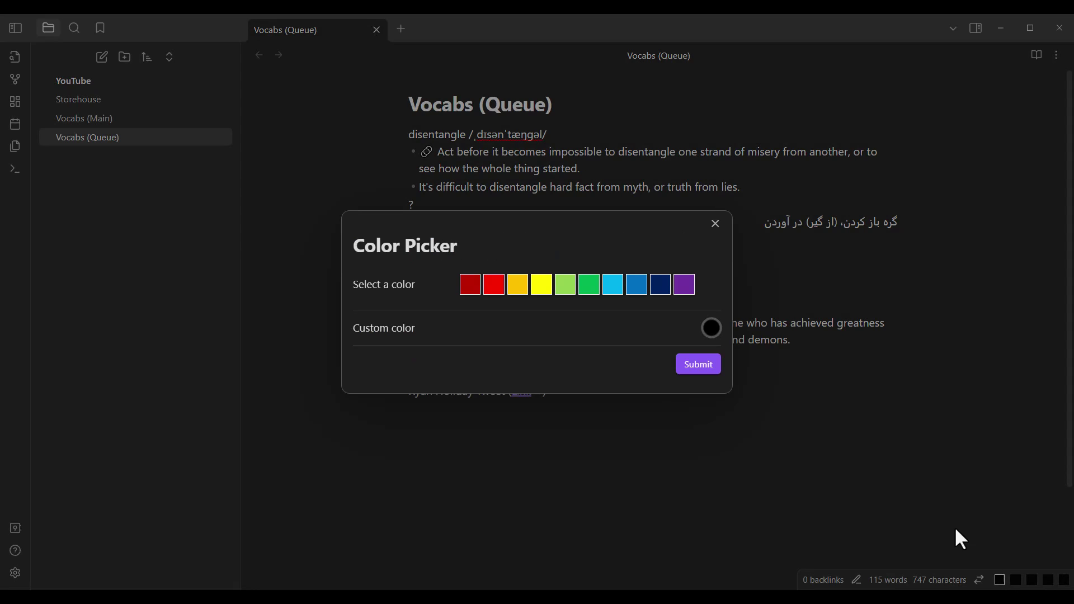
pyautogui.click(711, 328)
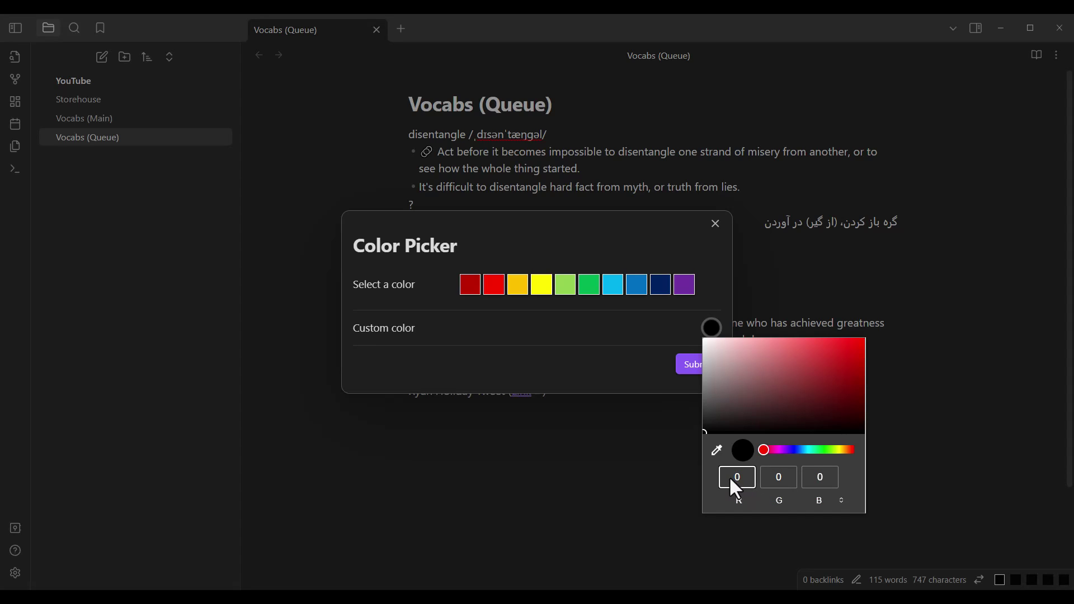
pyautogui.write('107')
pyautogui.press('Tab')
pyautogui.write('255')
pyautogui.press('Tab')
pyautogui.write('174')
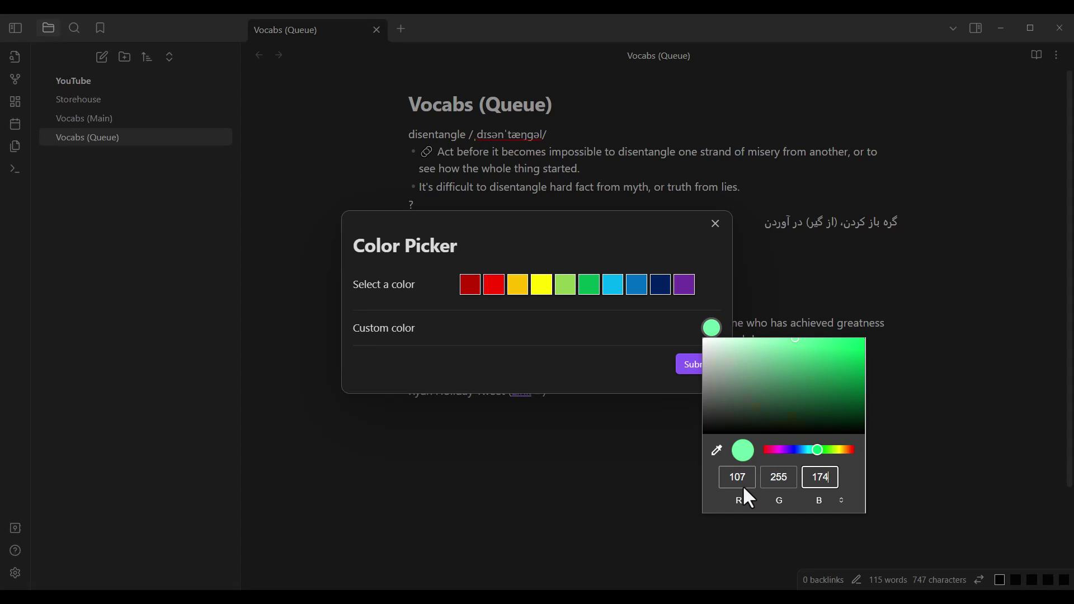
pyautogui.click(617, 369)
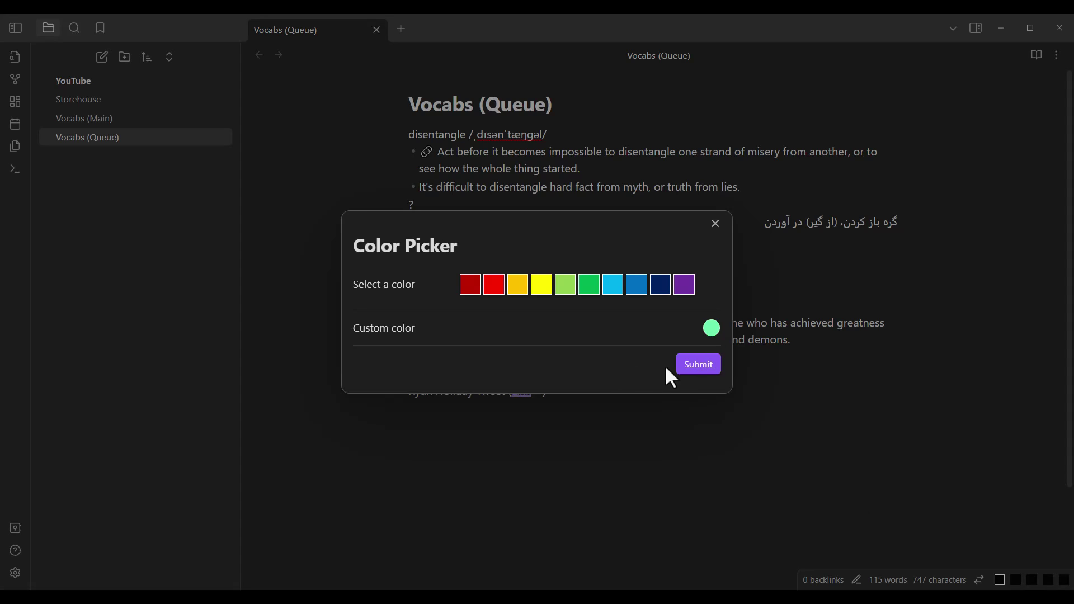
pyautogui.click(699, 365)
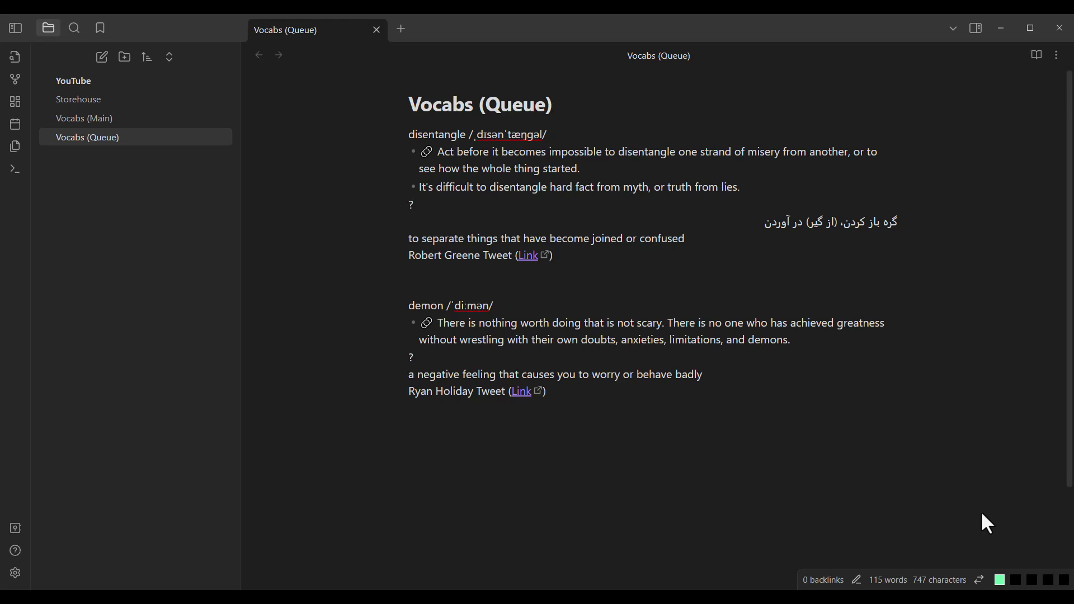
# Step: Set the second palette color to a custom RGB of 0, 255, 0
pyautogui.click(1017, 578)
pyautogui.click(1016, 578)
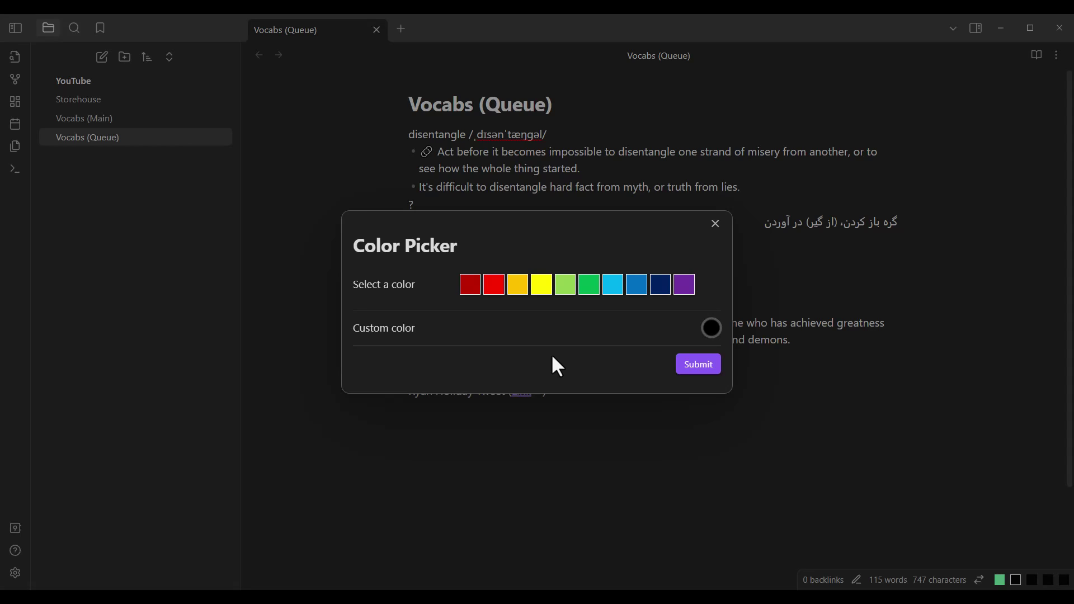
pyautogui.click(709, 329)
pyautogui.click(737, 476)
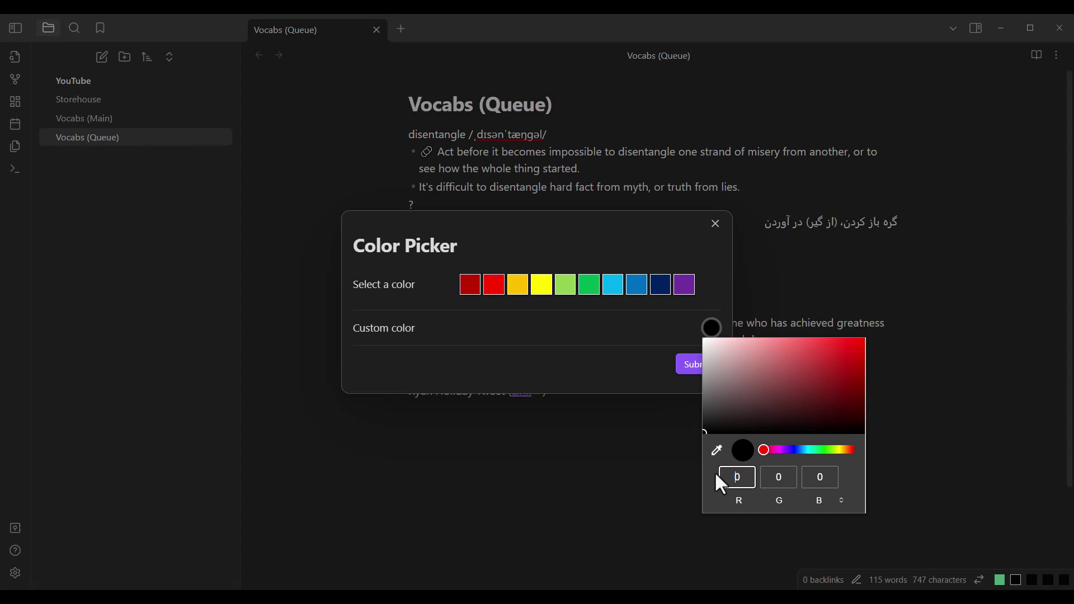
pyautogui.press('Tab')
pyautogui.write('255')
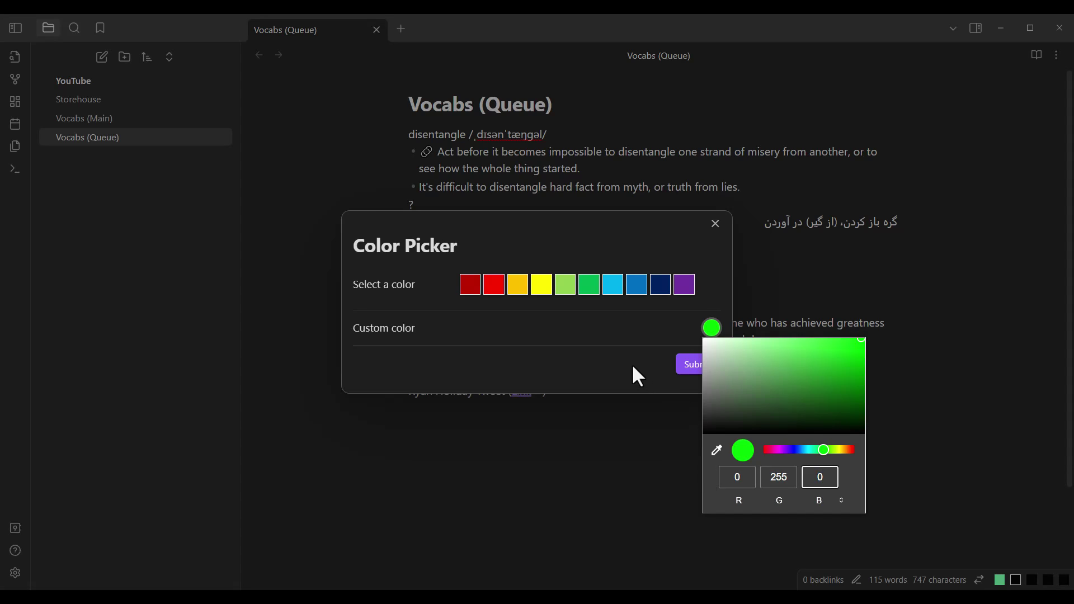
pyautogui.click(643, 371)
pyautogui.click(692, 364)
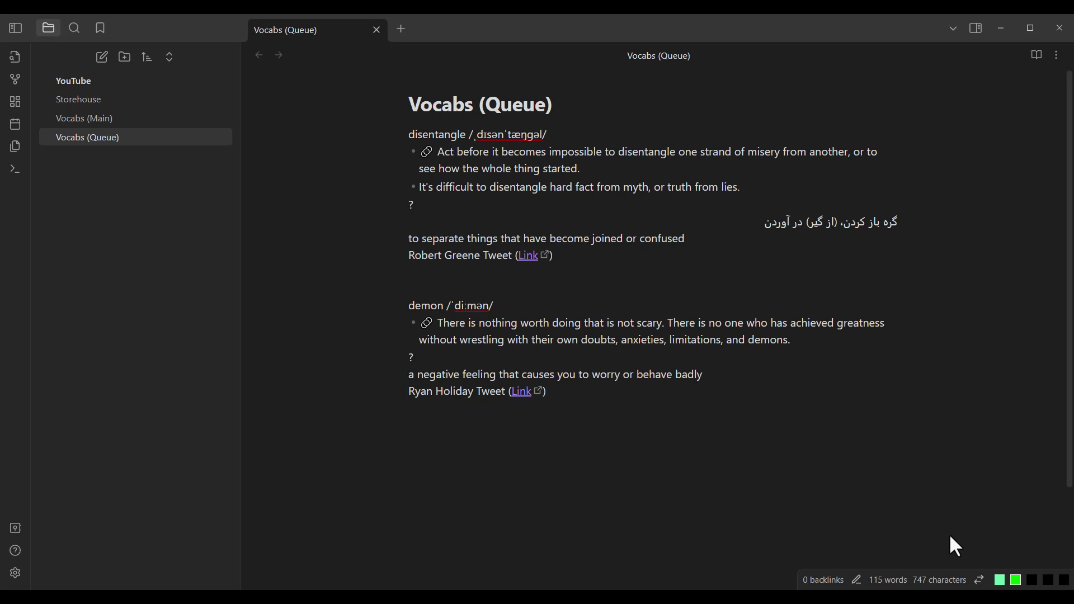
# Step: Set the third palette color to a custom RGB of 255, 0, 255
pyautogui.click(1036, 584)
pyautogui.click(735, 478)
pyautogui.write('255')
pyautogui.press('Tab')
pyautogui.press('Tab')
pyautogui.write('255')
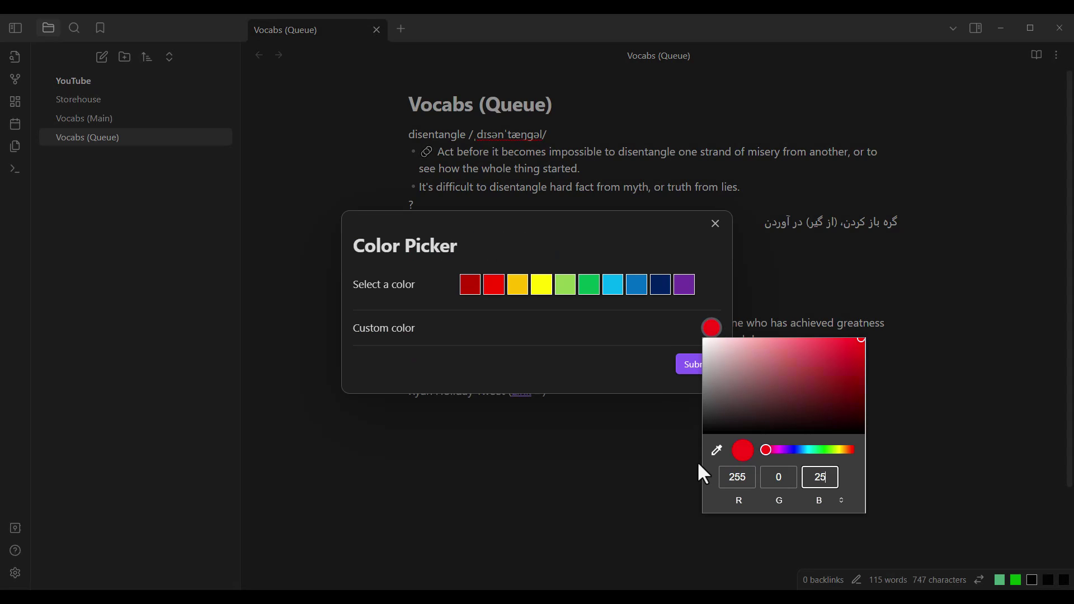
pyautogui.press('Return')
# Step: Set the fourth palette color to a custom RGB of 255, 0, 0
pyautogui.click(1047, 580)
pyautogui.click(711, 327)
pyautogui.click(736, 478)
pyautogui.write('255')
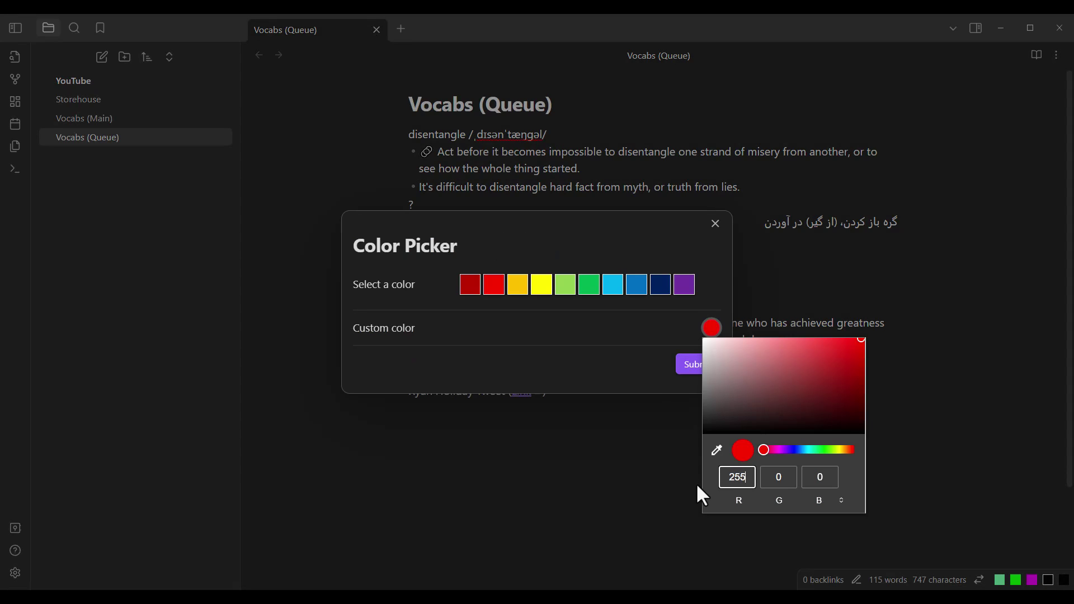
pyautogui.press('Tab')
pyautogui.press('Tab')
pyautogui.click(689, 365)
pyautogui.click(689, 364)
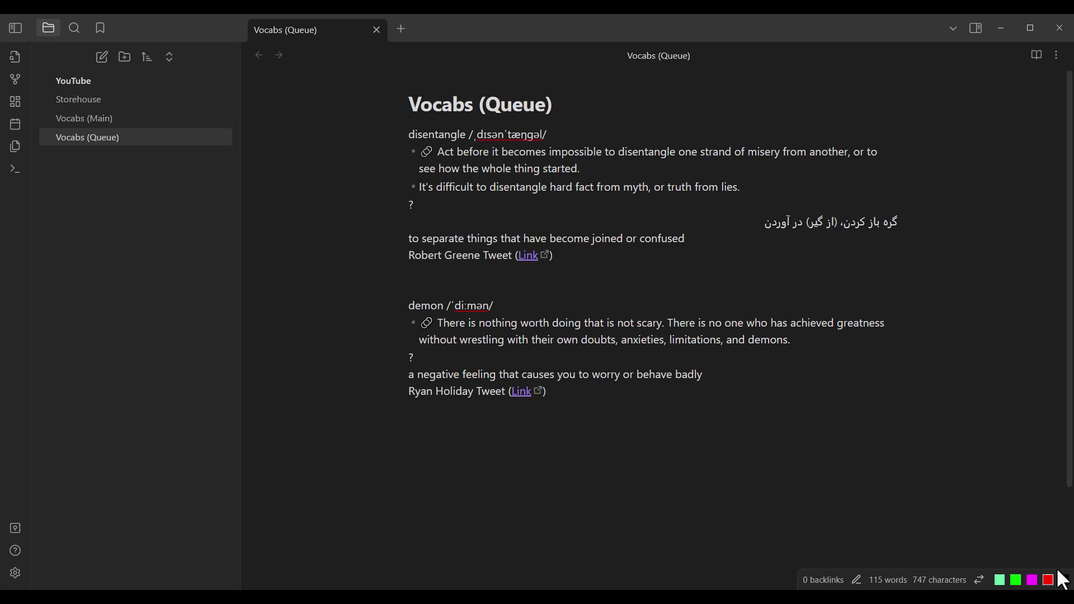
# Step: Set the fifth palette color to a custom RGB of 255, 148, 140
pyautogui.click(1064, 581)
pyautogui.click(711, 328)
pyautogui.click(736, 478)
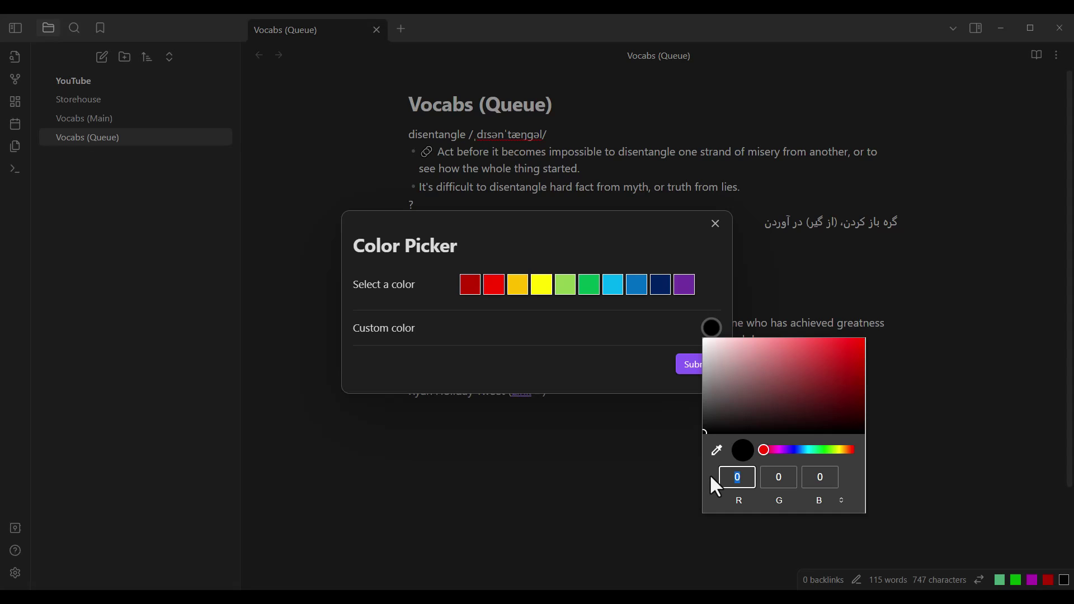
pyautogui.write('255')
pyautogui.press('Tab')
pyautogui.write('148')
pyautogui.press('Tab')
pyautogui.write('140')
pyautogui.click(689, 365)
pyautogui.click(689, 365)
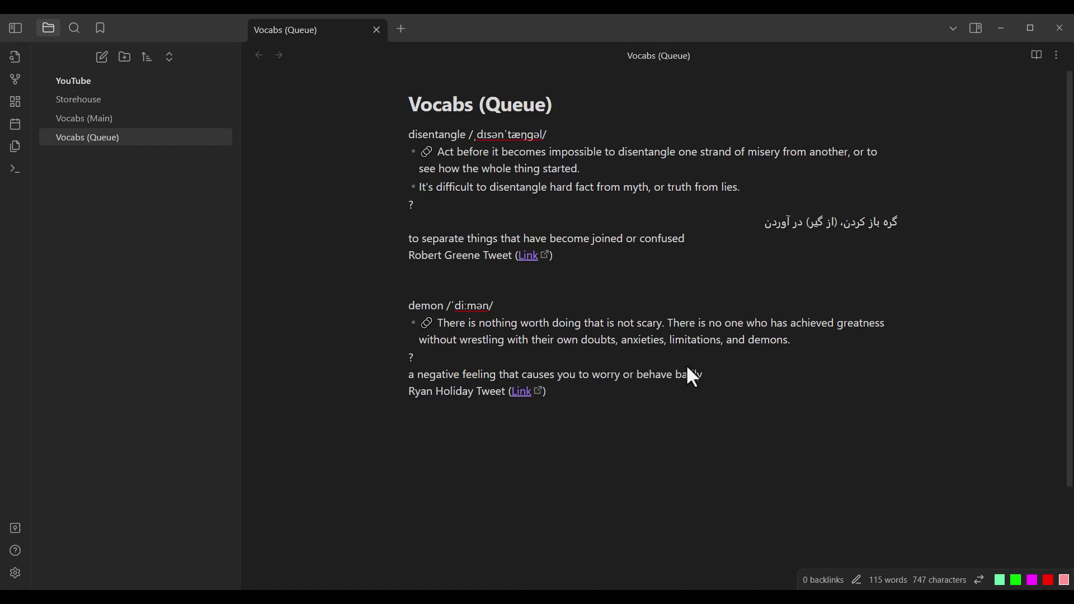
# Step: Change the fourth palette color to yellow, setting its green value to 255
pyautogui.click(1050, 582)
pyautogui.click(711, 328)
pyautogui.click(835, 480)
pyautogui.write('20')
pyautogui.press('BackSpace')
pyautogui.press('BackSpace')
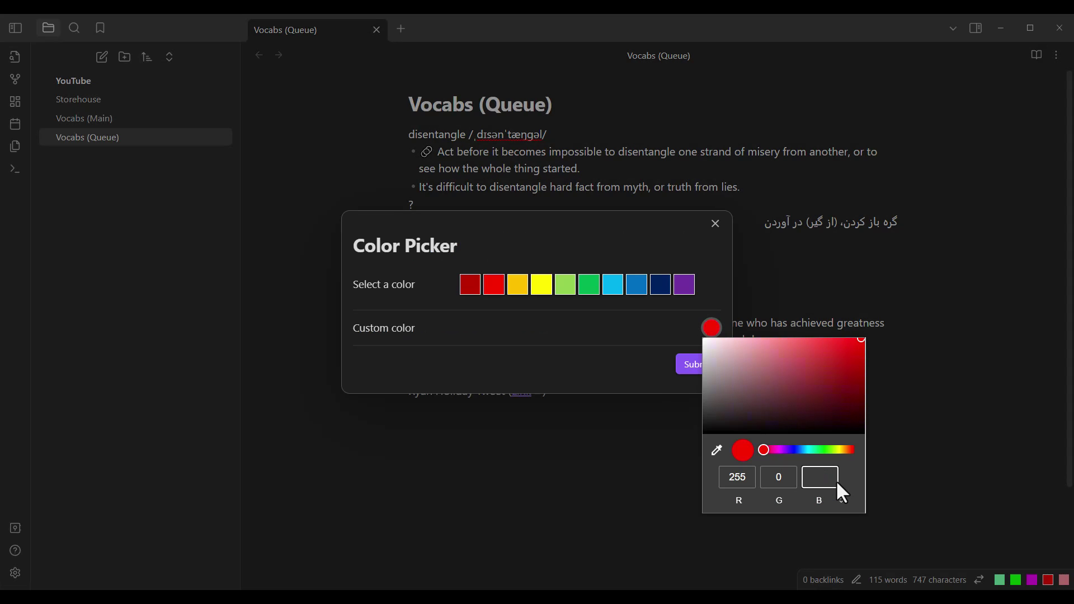
pyautogui.write('2')
pyautogui.click(779, 477)
pyautogui.write('255')
pyautogui.click(689, 365)
pyautogui.click(689, 365)
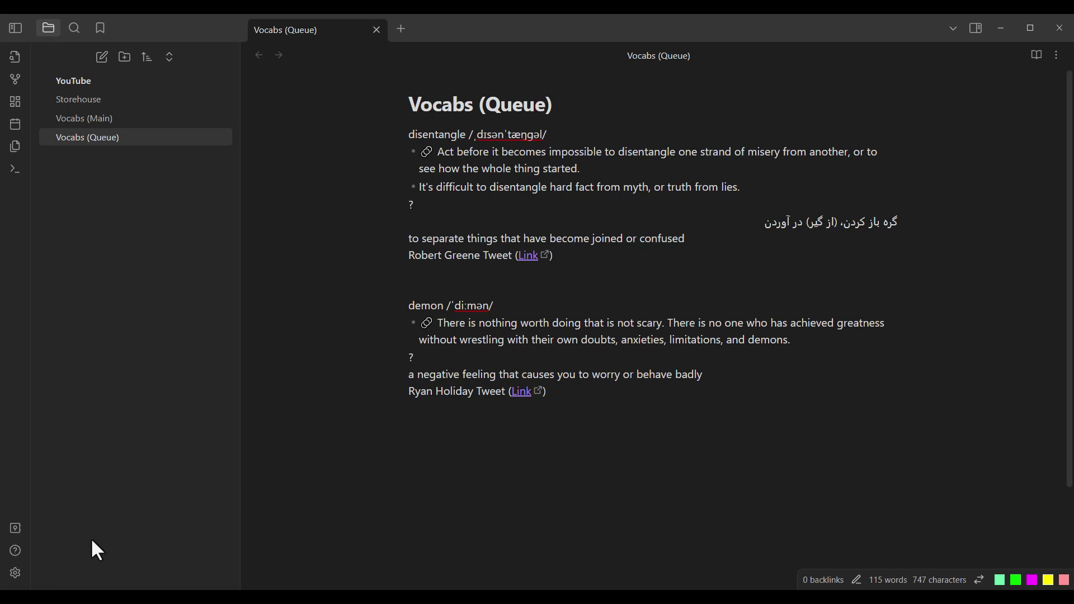
# Step: Filter the vault's hotkeys for colored text and assign Ctrl + Shift + H to Colored Text: Color Text
pyautogui.click(15, 573)
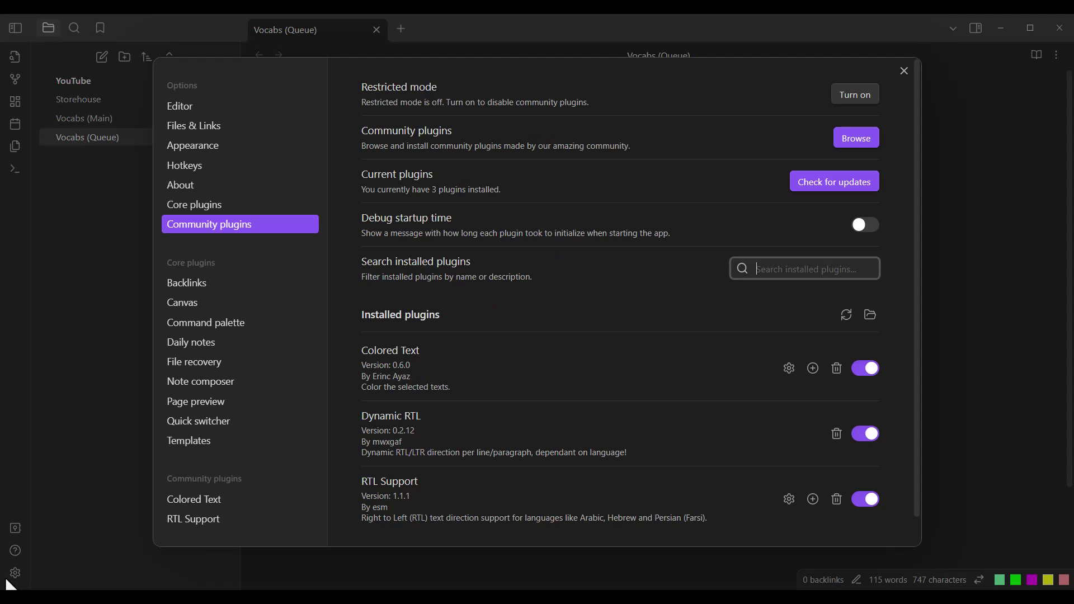
pyautogui.click(184, 168)
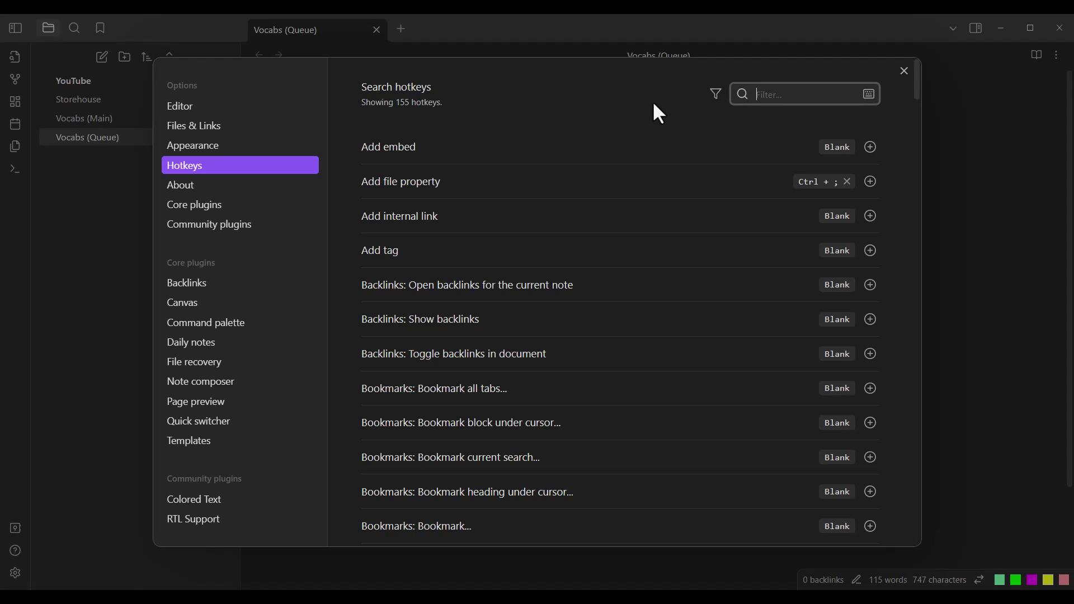
pyautogui.write('colore')
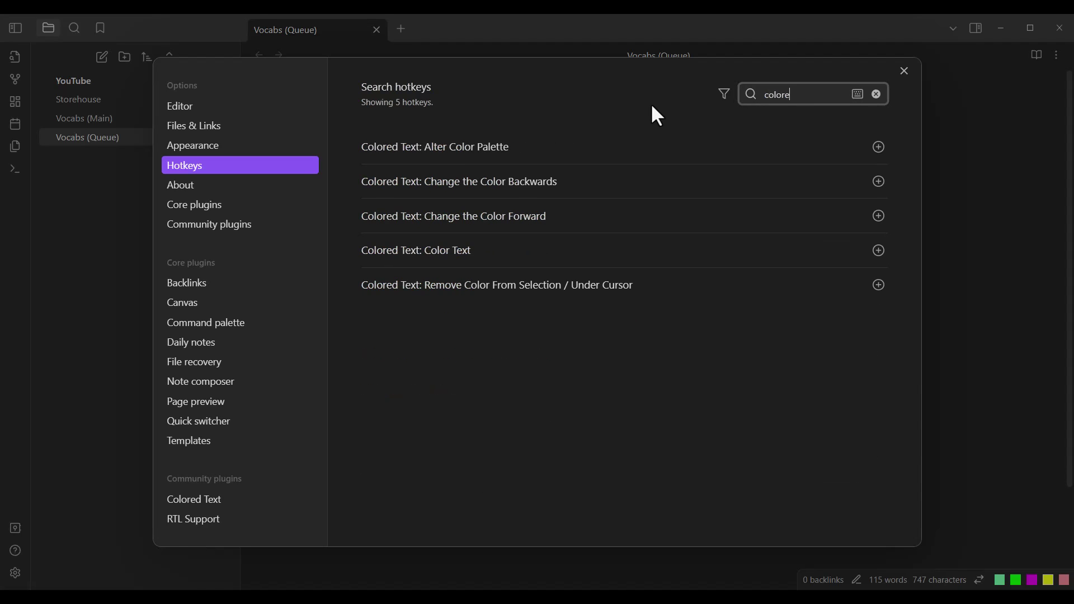
pyautogui.write('d text')
pyautogui.click(446, 359)
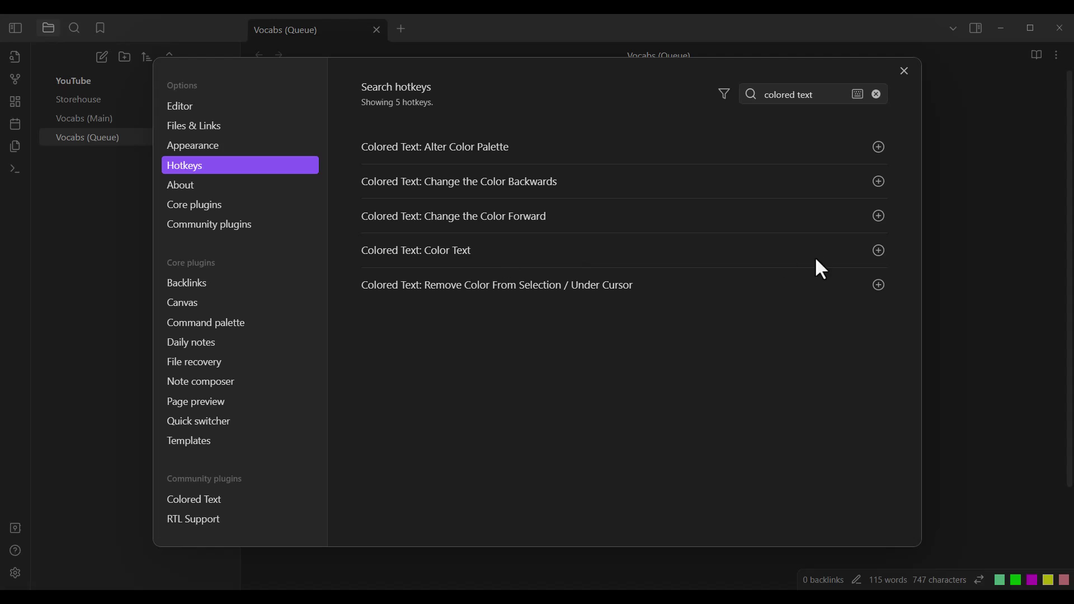
pyautogui.click(879, 251)
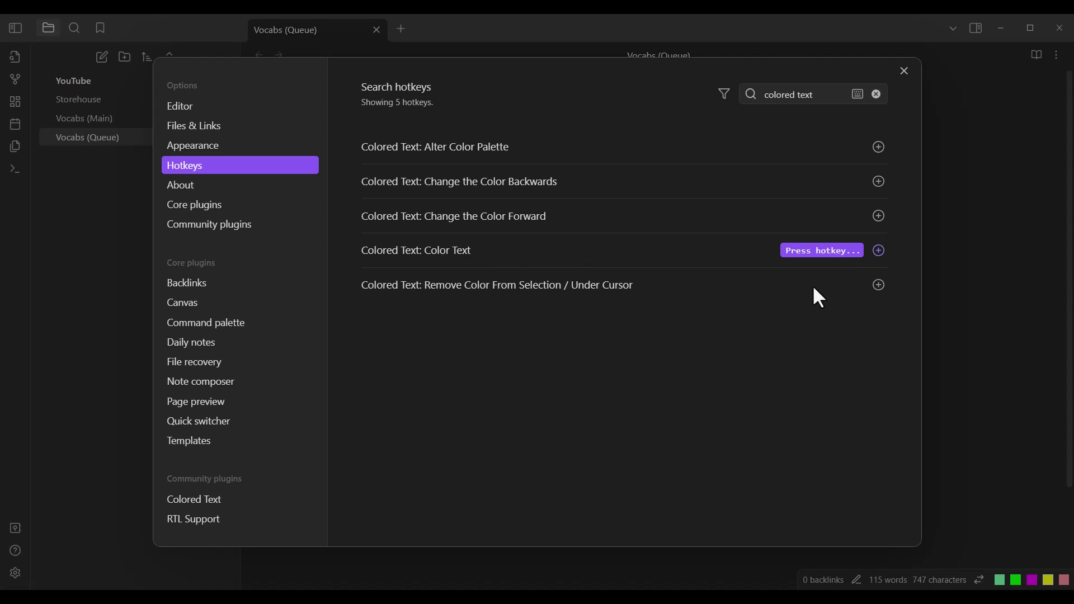
pyautogui.hotkey('ctrl', 'shift', 'h')
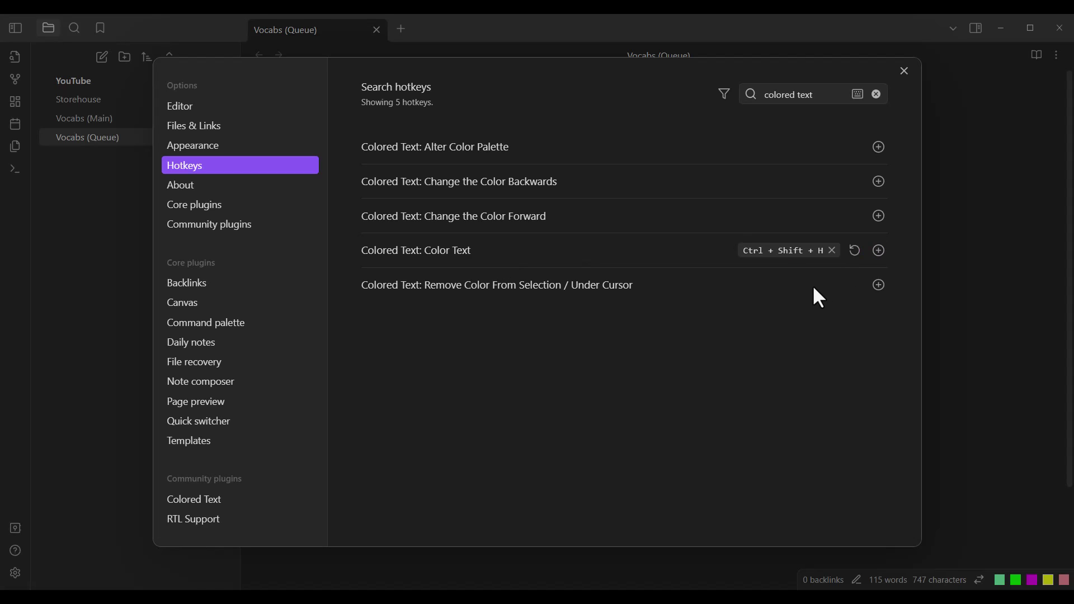
# Step: Assign Ctrl + Shift + X to Colored Text: Remove Color From Selection / Under Cursor and leave the settings
pyautogui.click(878, 285)
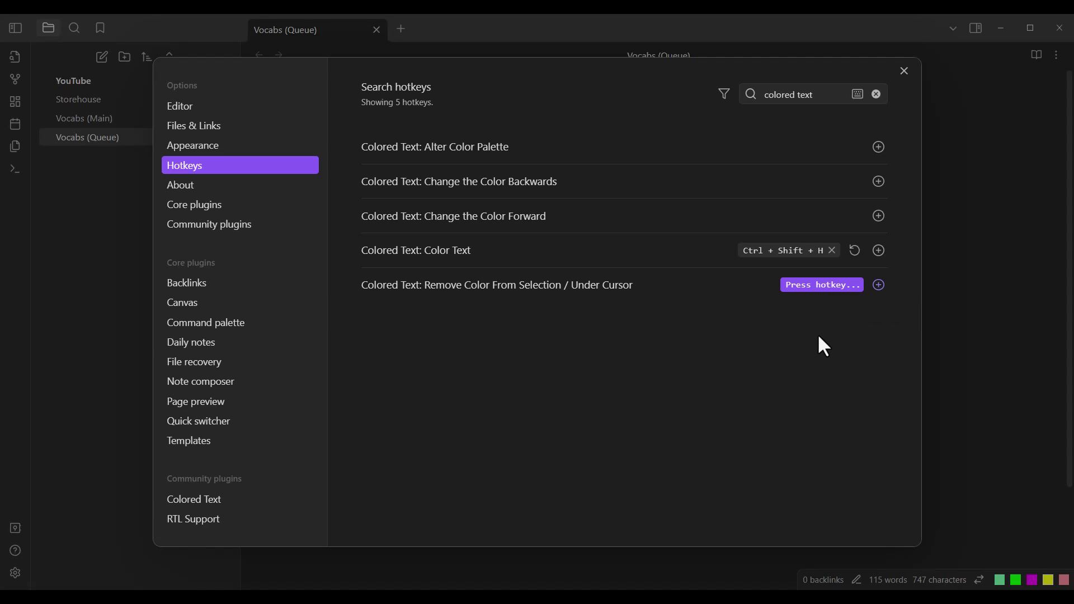
pyautogui.hotkey('ctrl', 'shift', 'x')
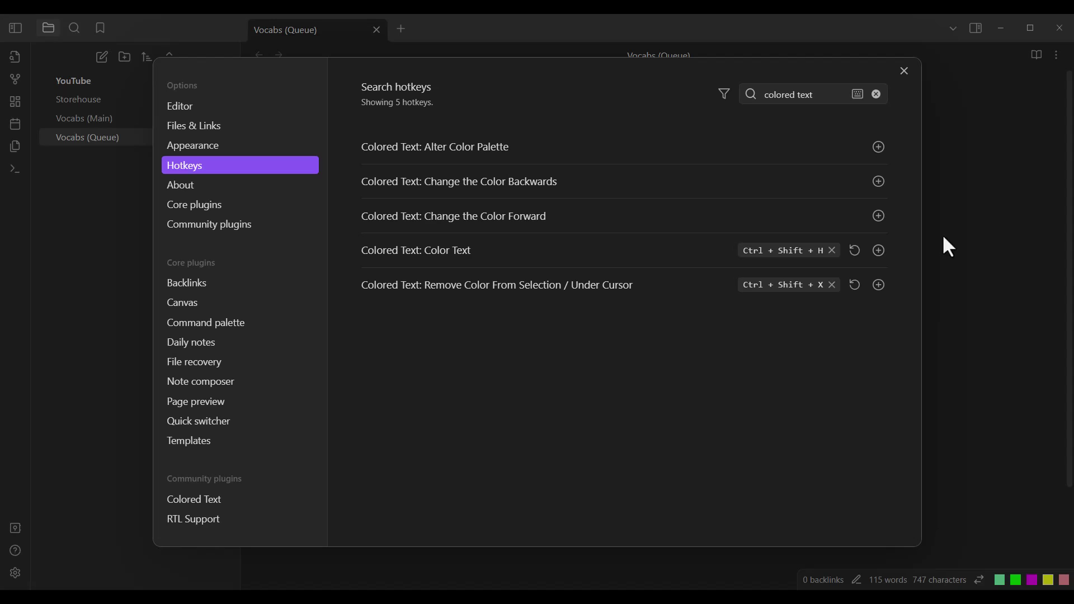
pyautogui.click(903, 69)
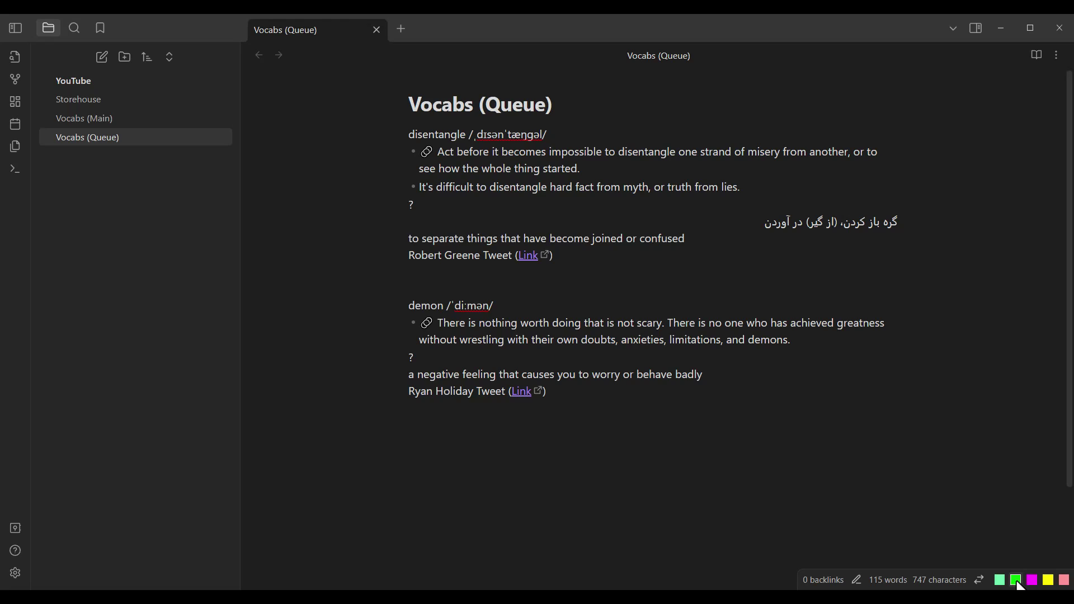
# Step: Color the headwords disentangle and demon with the second palette color, #00ff00
pyautogui.doubleClick(448, 133)
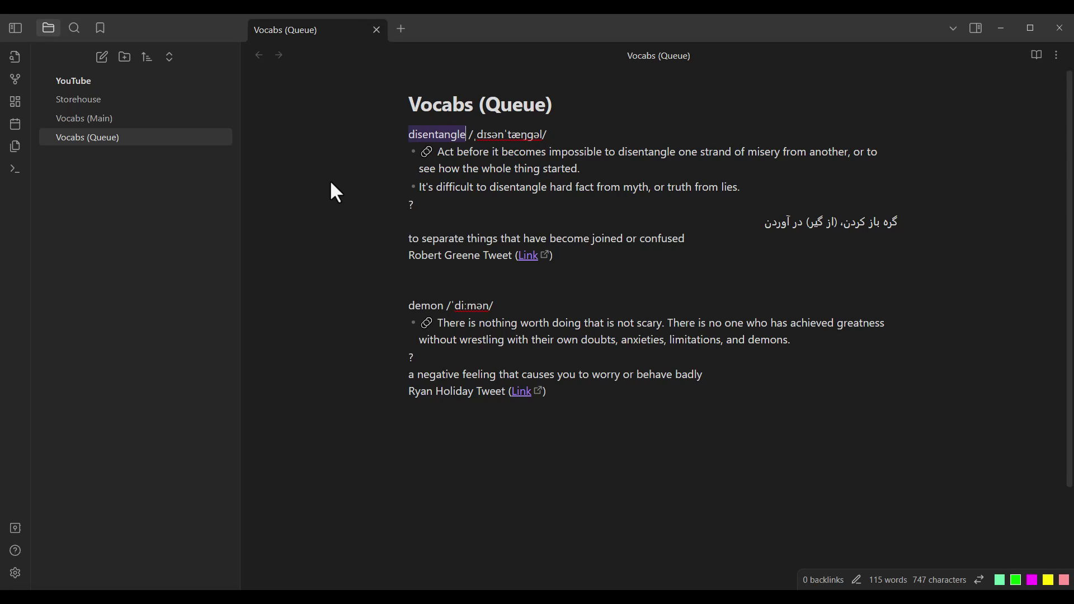
pyautogui.hotkey('alt', '2')
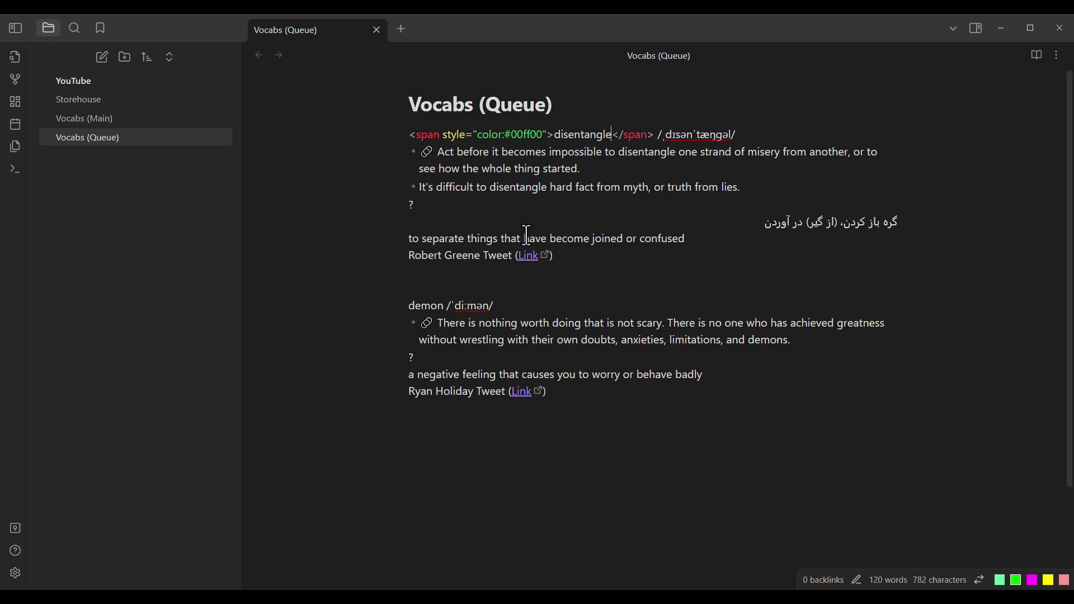
pyautogui.click(525, 228)
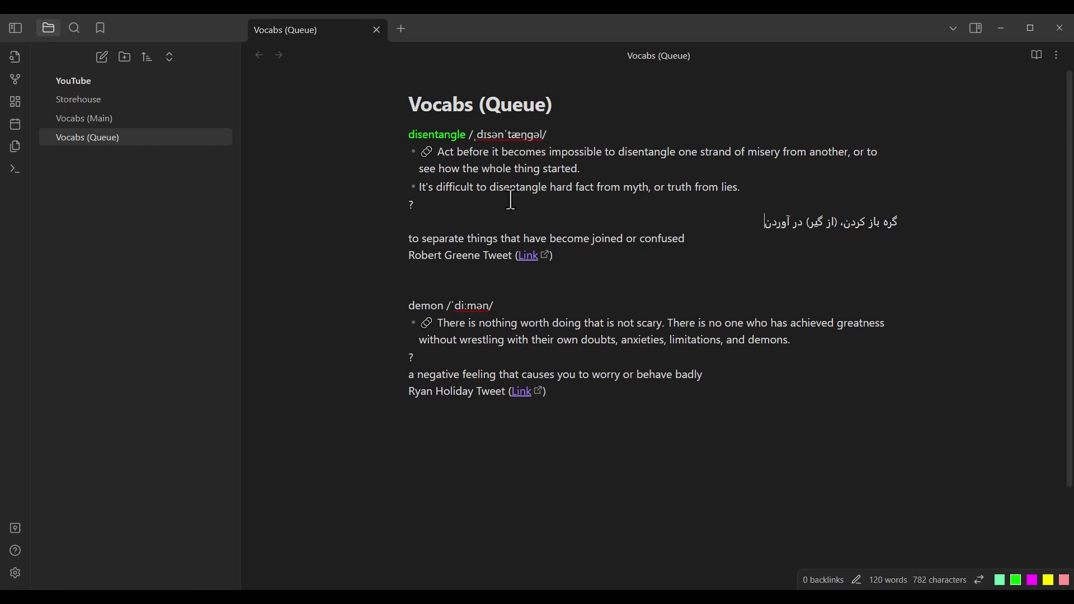
pyautogui.doubleClick(423, 307)
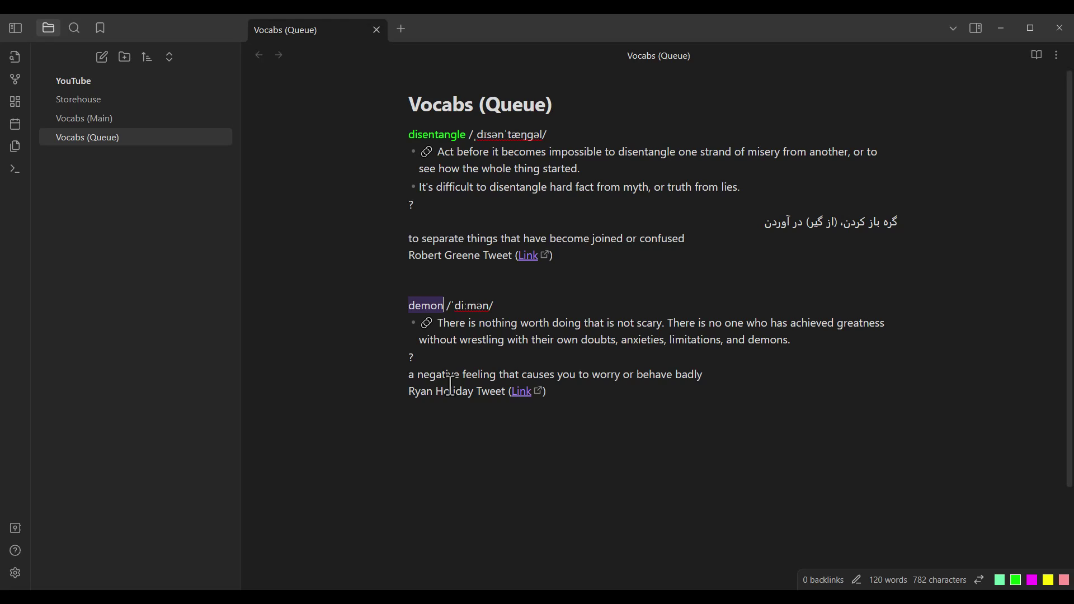
pyautogui.hotkey('alt', '2')
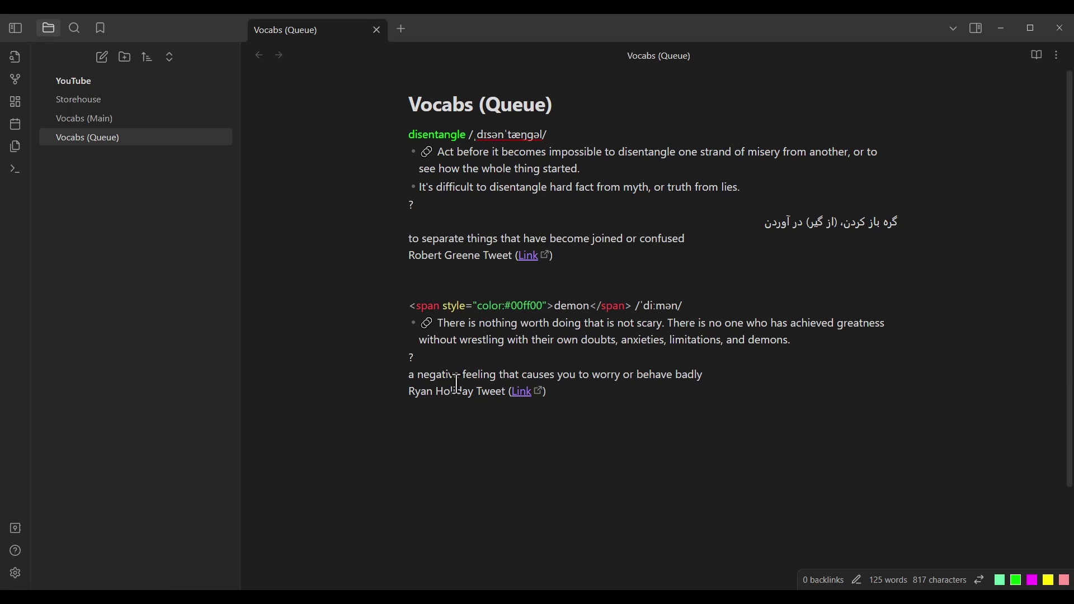
pyautogui.click(489, 284)
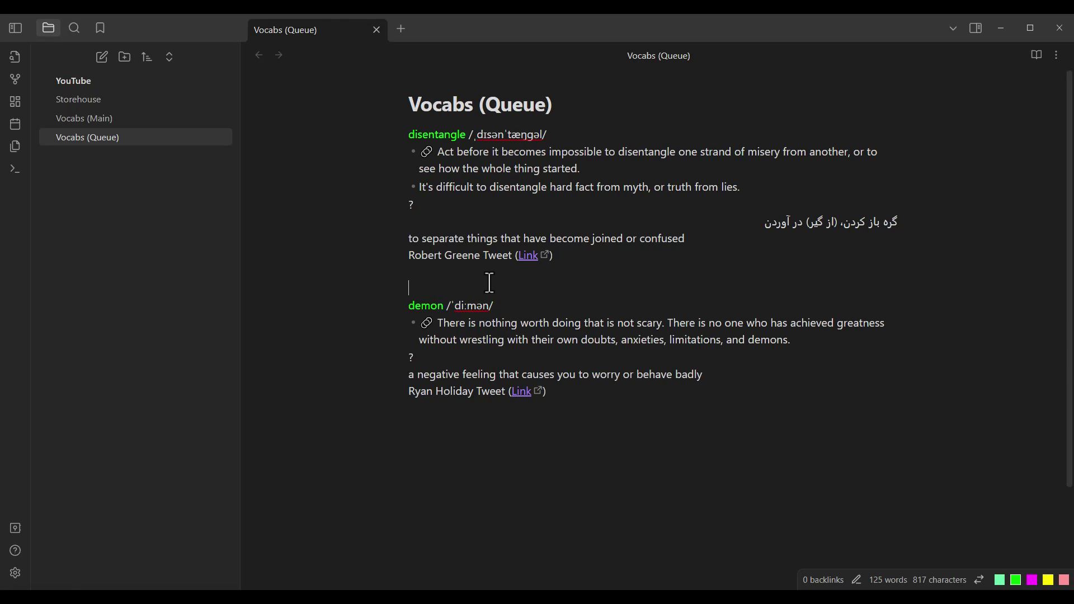
pyautogui.click(643, 468)
# Step: Color disentangle in both example sentences and demons in its example with the first palette color, #6bffae
pyautogui.doubleClick(652, 152)
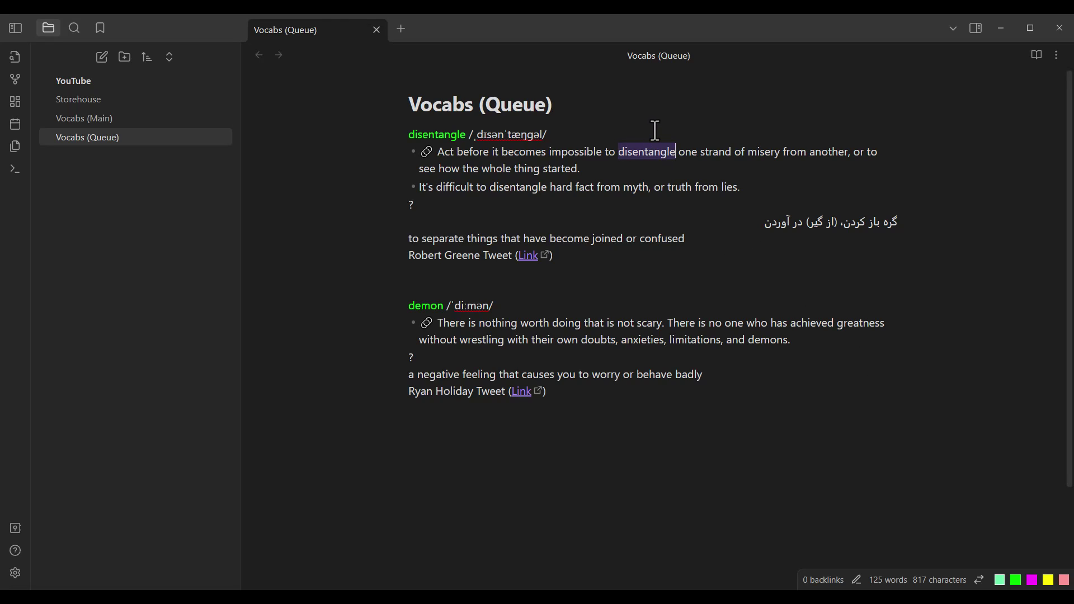
pyautogui.hotkey('alt', '1')
pyautogui.doubleClick(760, 340)
pyautogui.hotkey('alt', '1')
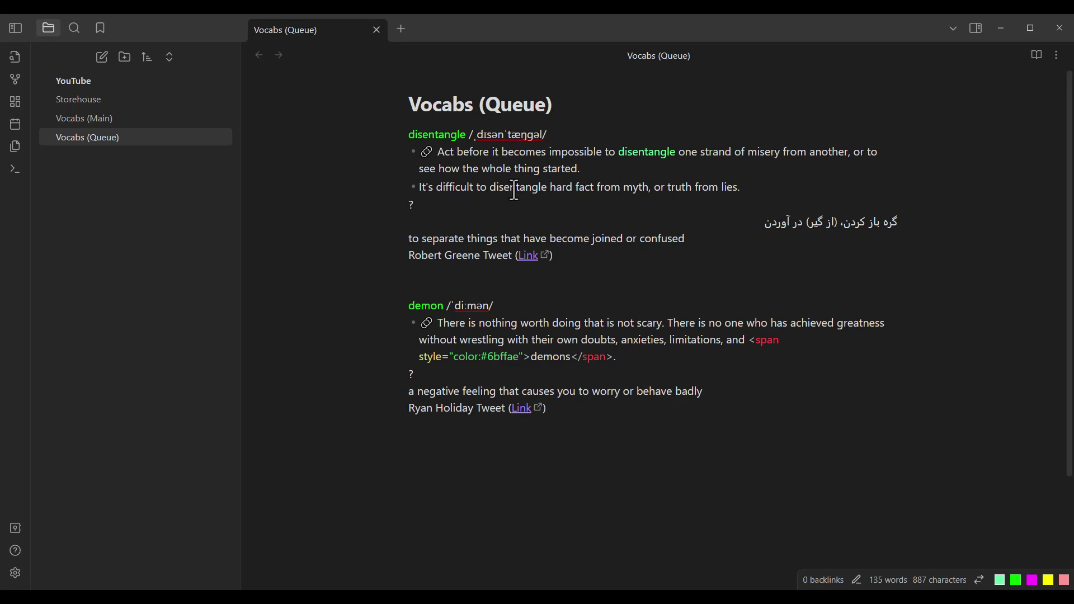
pyautogui.doubleClick(517, 187)
pyautogui.hotkey('alt', '1')
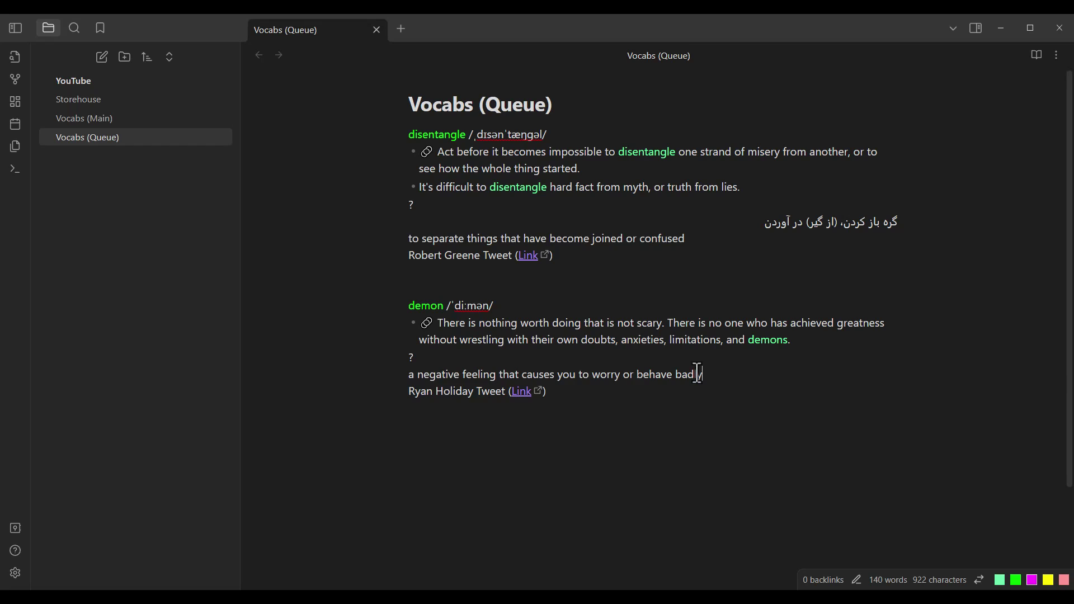
# Step: Color both English definitions and the Persian translation of disentangle with the third palette color, #ff00ff
pyautogui.moveTo(702, 374); pyautogui.dragTo(397, 382)
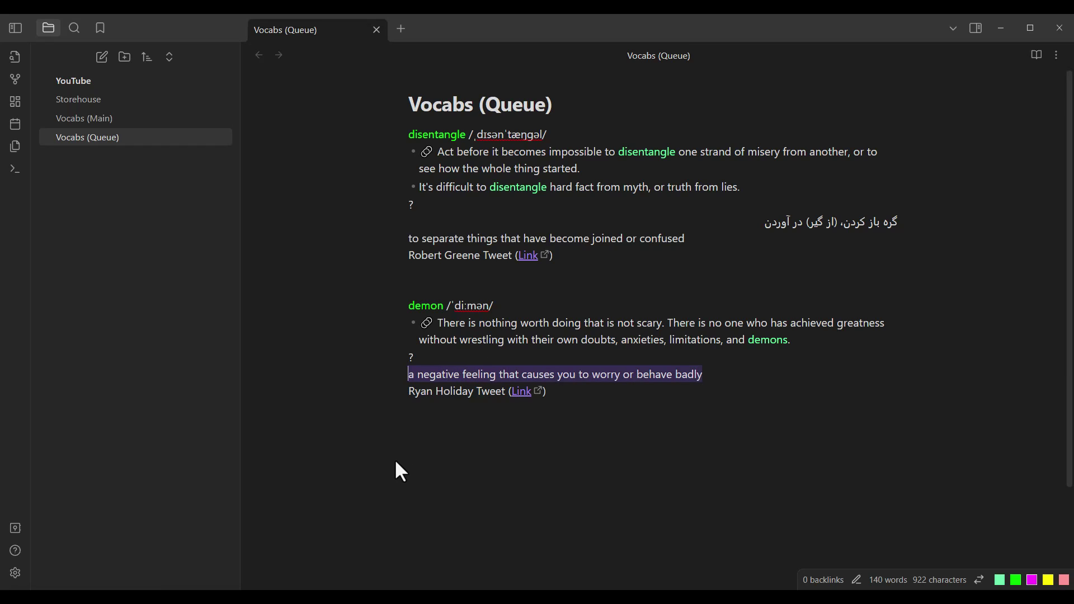
pyautogui.hotkey('ctrl', '3')
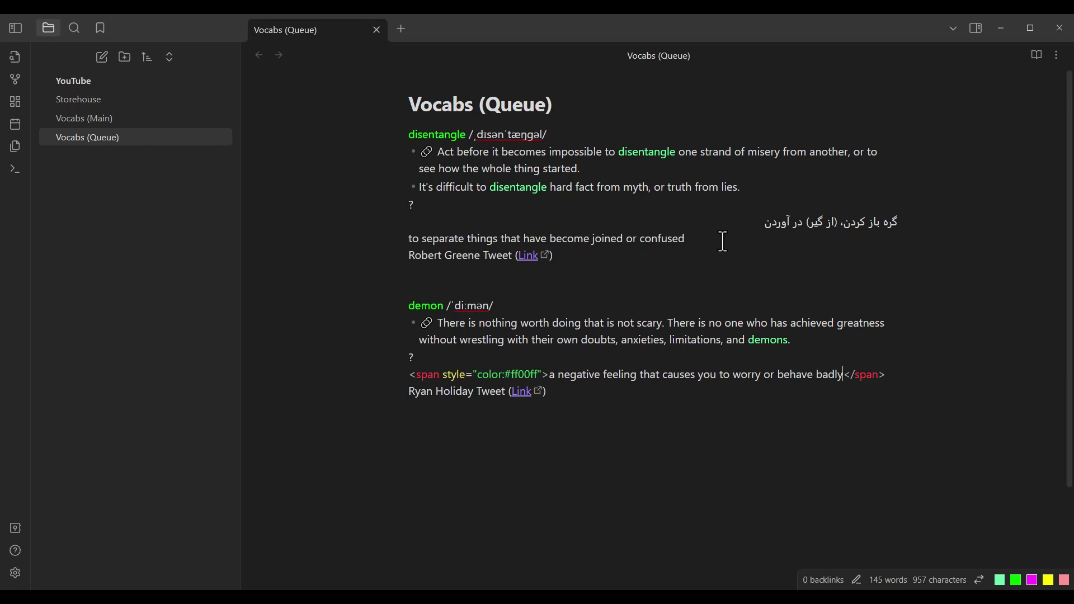
pyautogui.click(696, 235)
pyautogui.moveTo(696, 236); pyautogui.dragTo(397, 252)
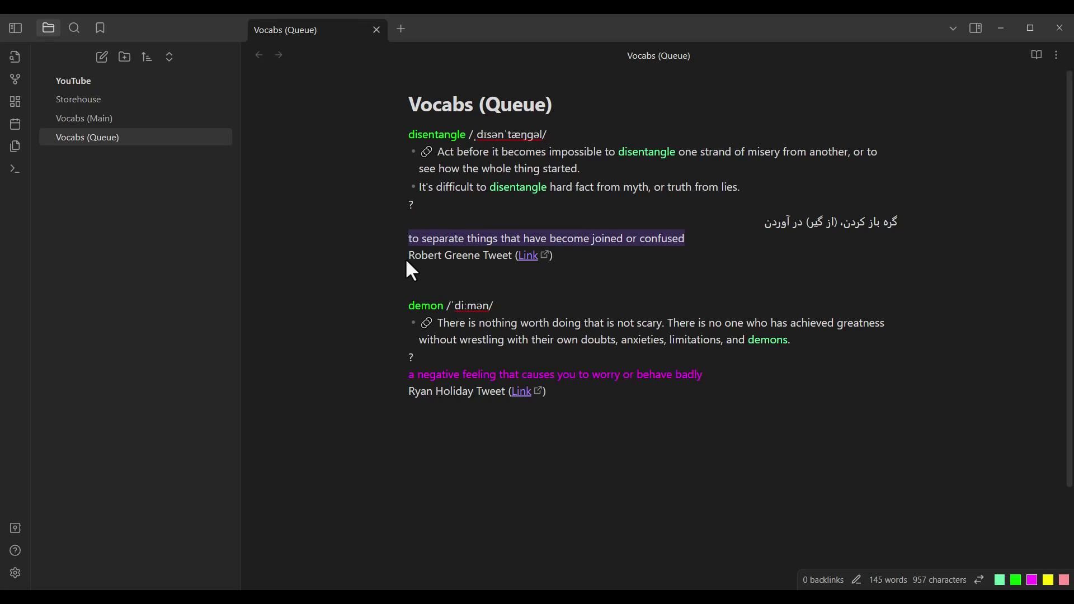
pyautogui.hotkey('ctrl', '3')
pyautogui.click(755, 222)
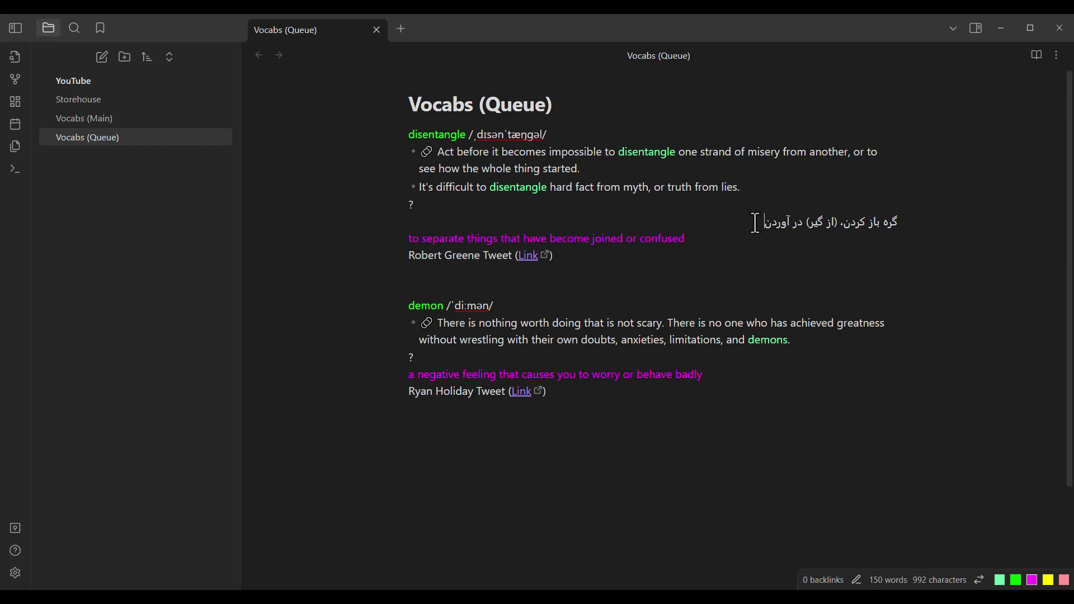
pyautogui.moveTo(755, 222); pyautogui.dragTo(905, 222)
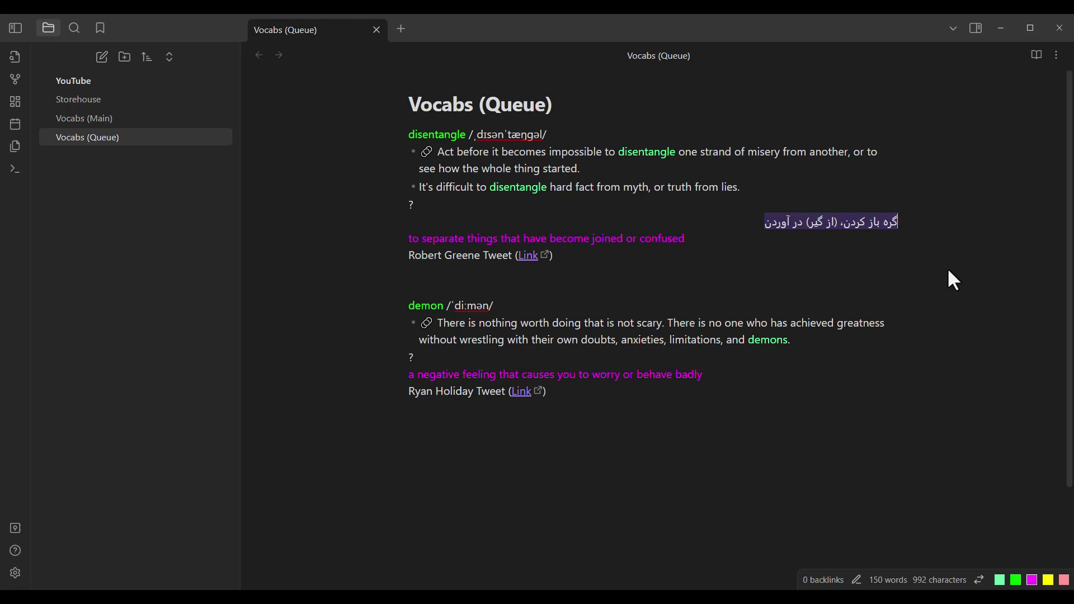
pyautogui.hotkey('ctrl', '3')
# Step: Insert a horizontal rule between the disentangle and demon cards and remove the extra blank line beneath it
pyautogui.click(724, 267)
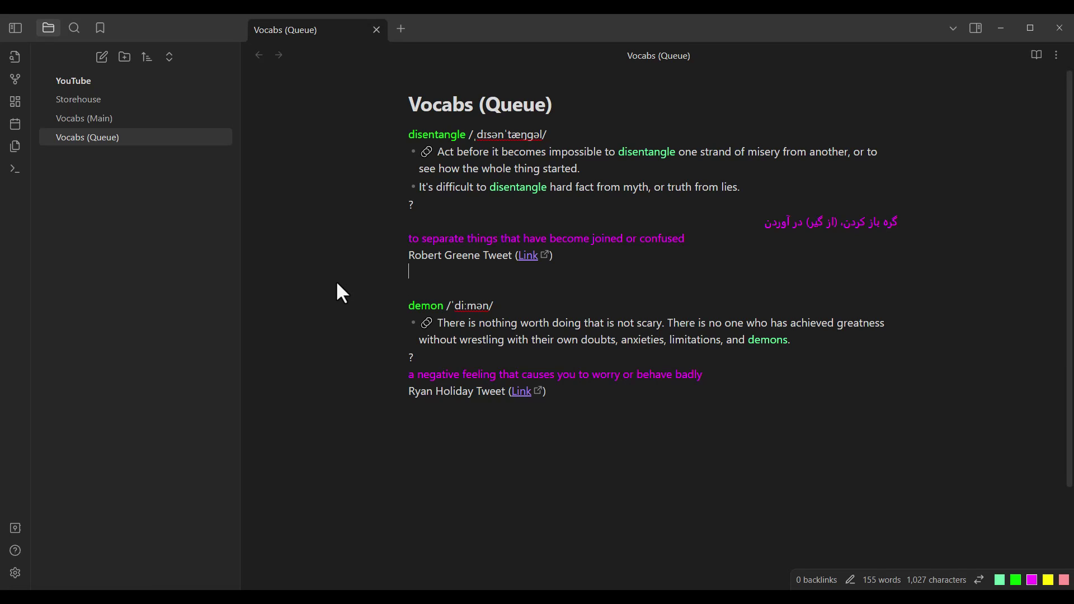
pyautogui.press('Return')
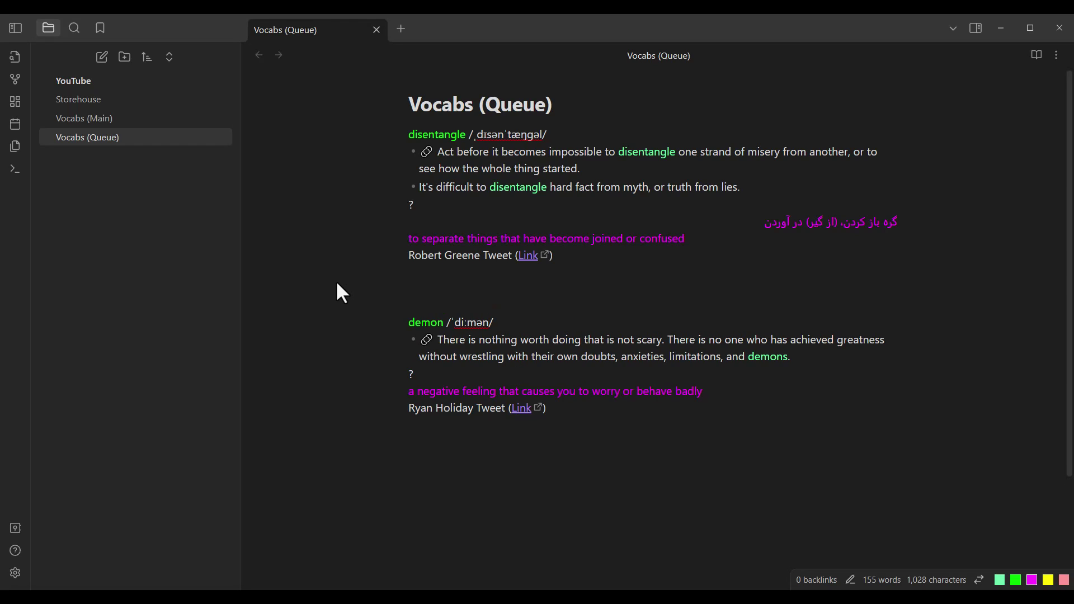
pyautogui.write('---')
pyautogui.press('Return')
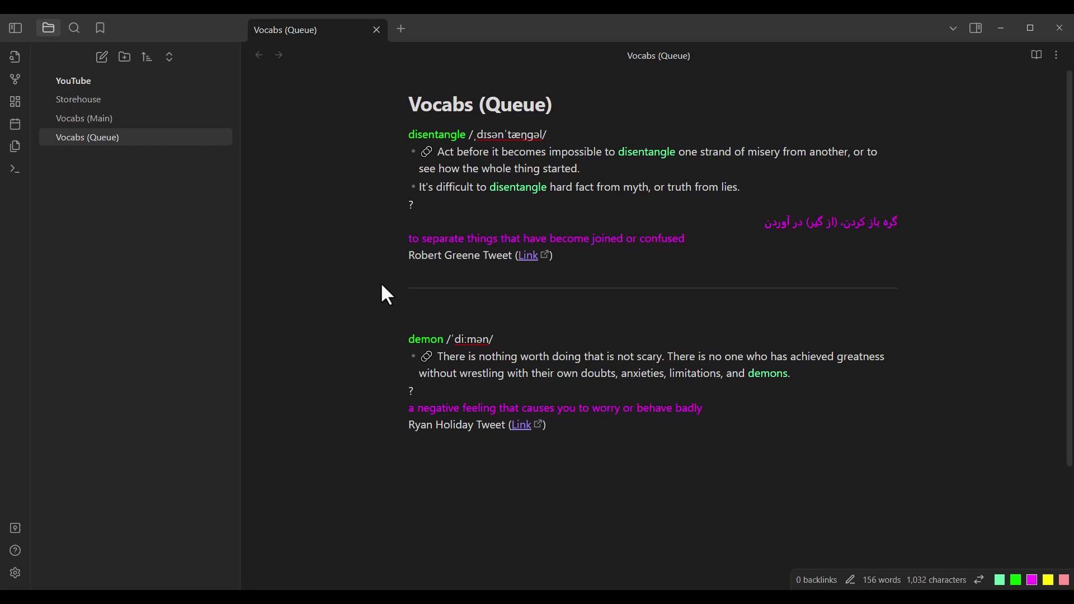
pyautogui.press('Delete')
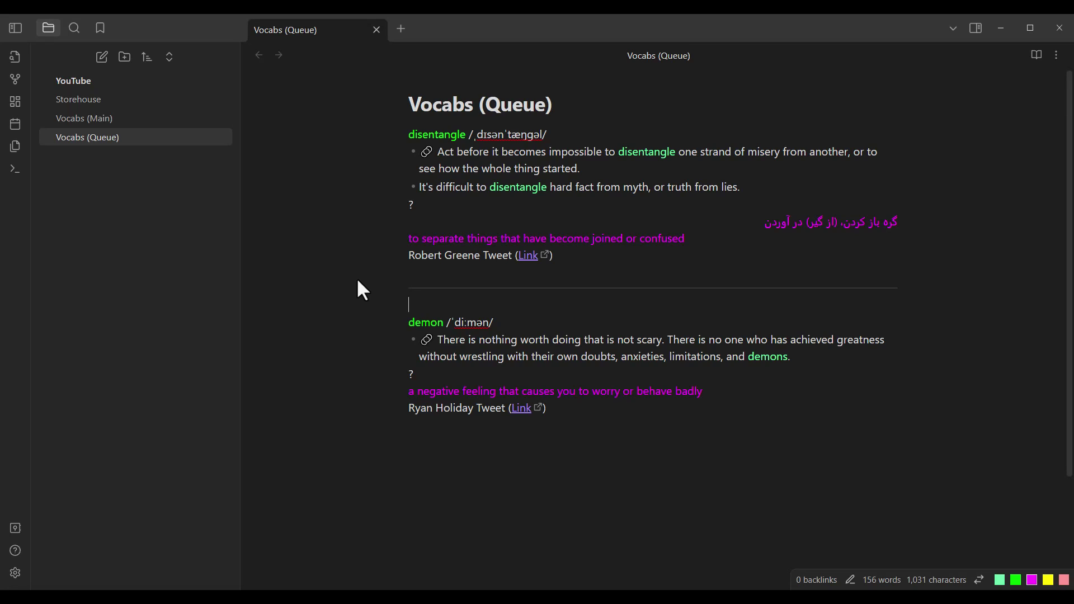
# Step: Find the Spaced Repetition community plugin, install and enable it, and leave the settings
pyautogui.click(15, 571)
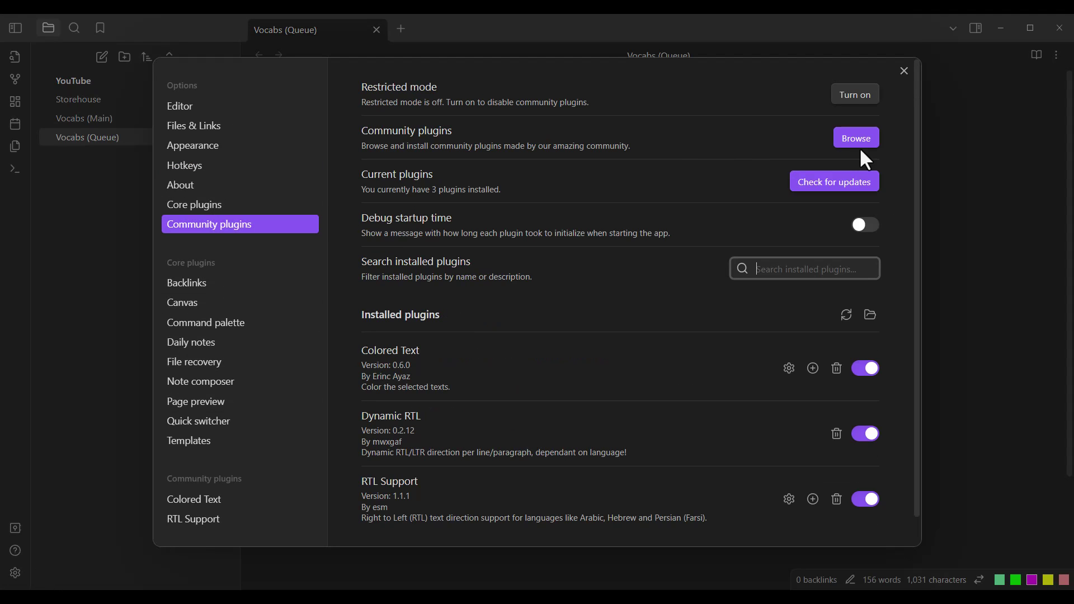
pyautogui.click(857, 140)
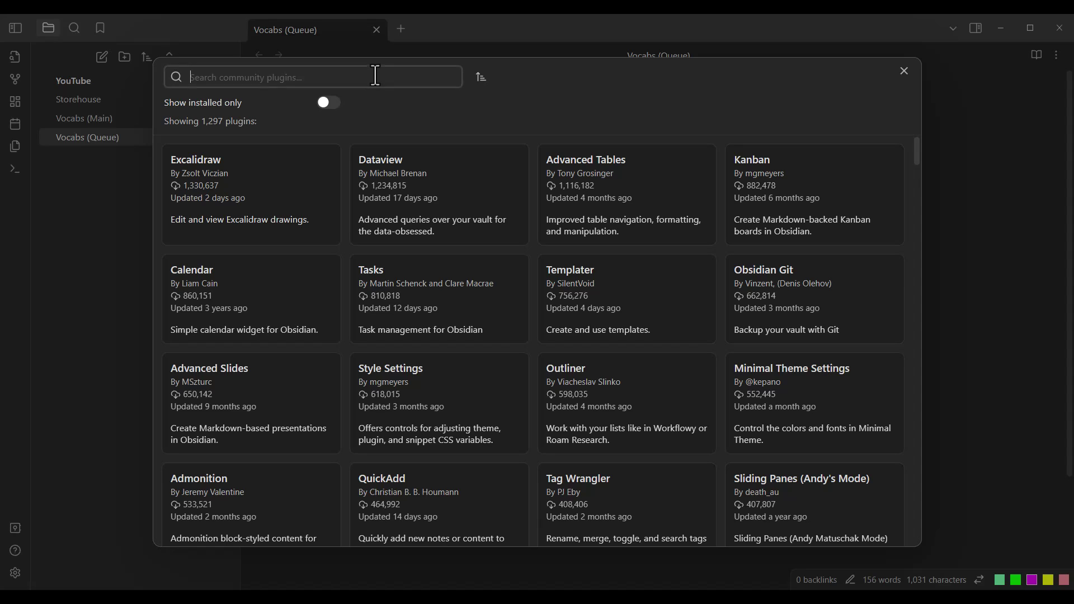
pyautogui.write('spaced')
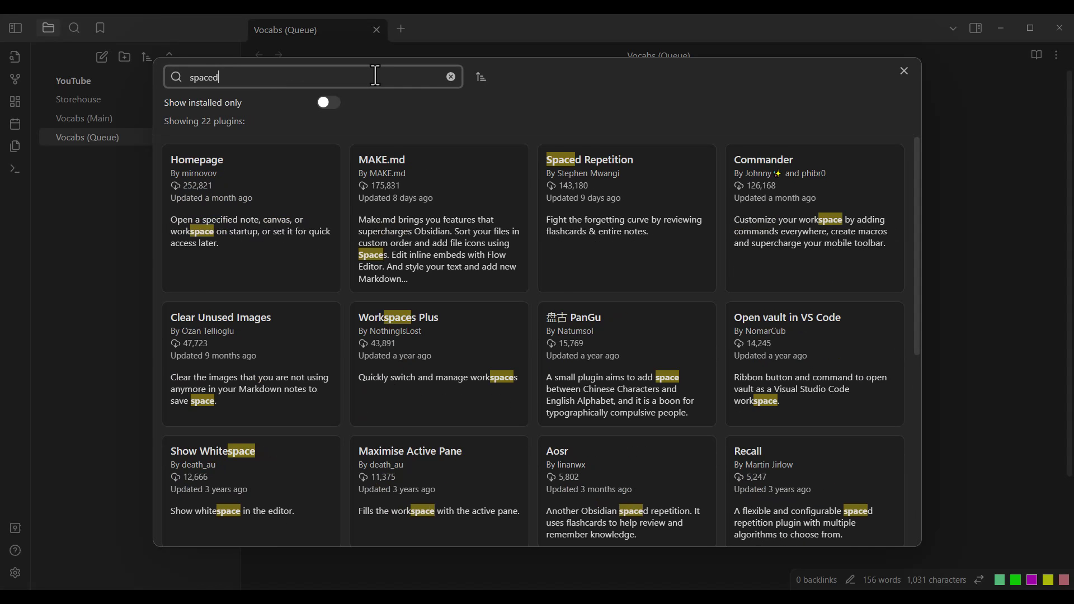
pyautogui.write(' re')
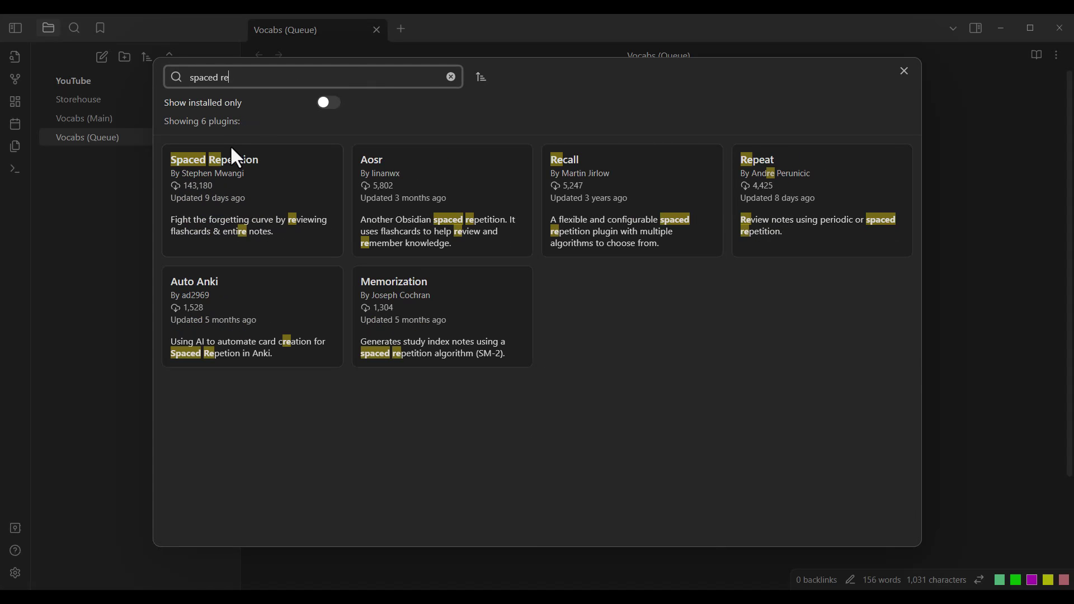
pyautogui.click(273, 166)
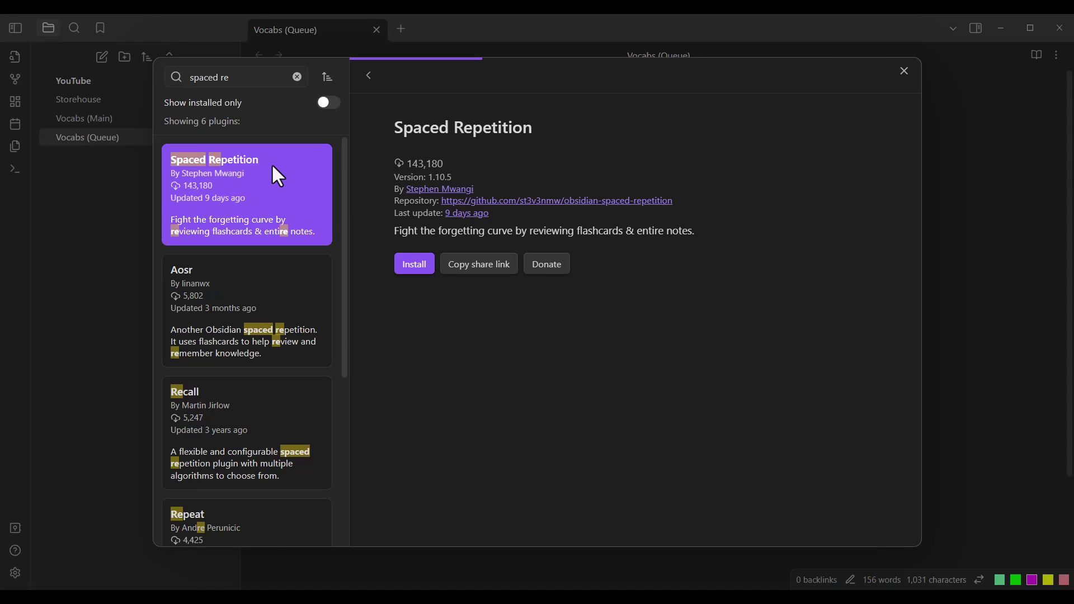
pyautogui.click(415, 264)
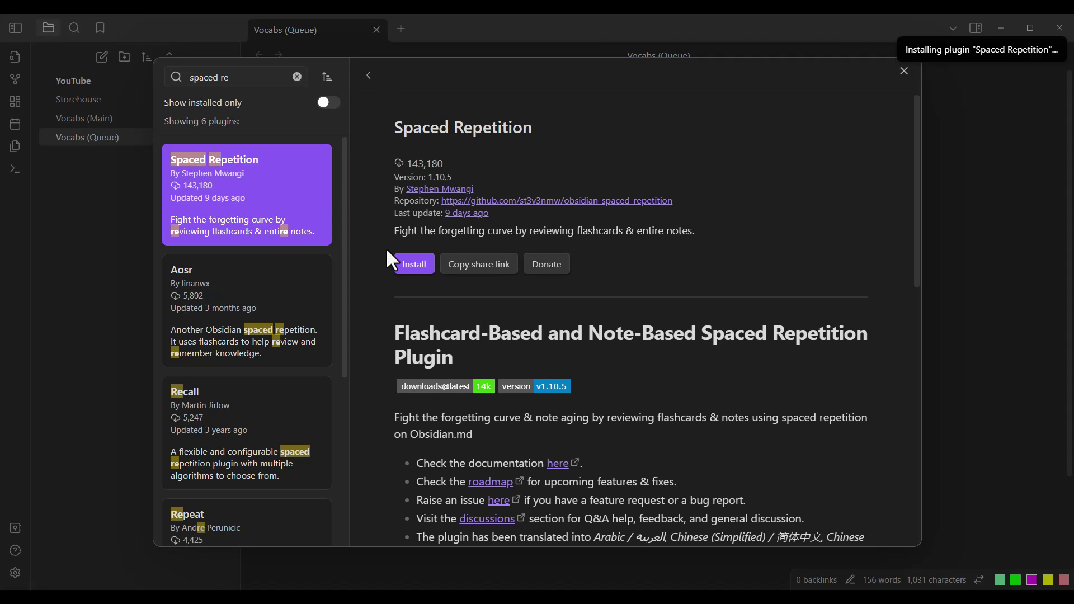
pyautogui.click(414, 265)
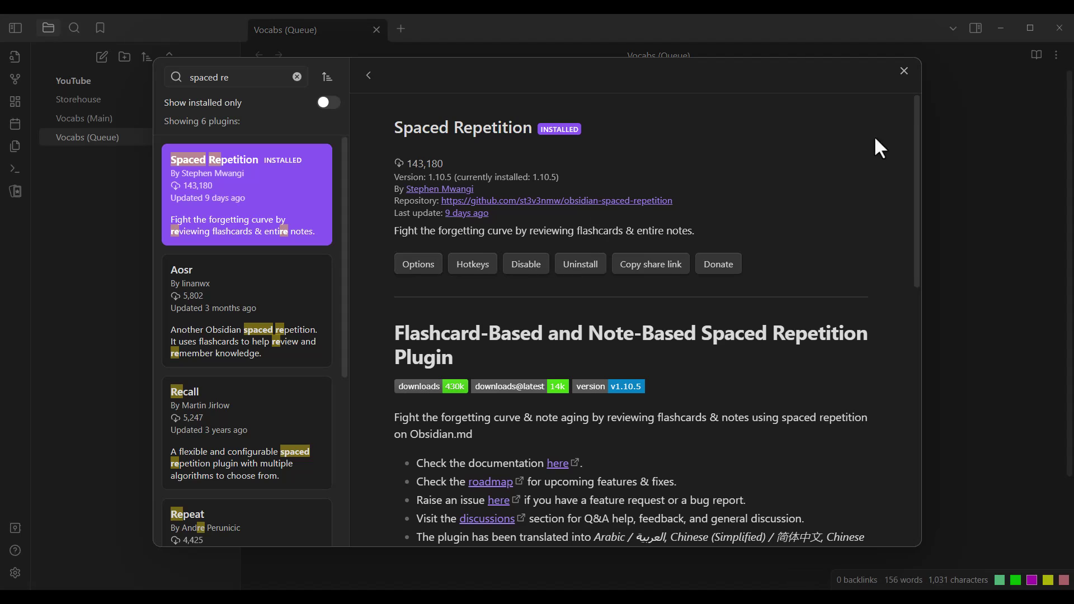
pyautogui.click(904, 73)
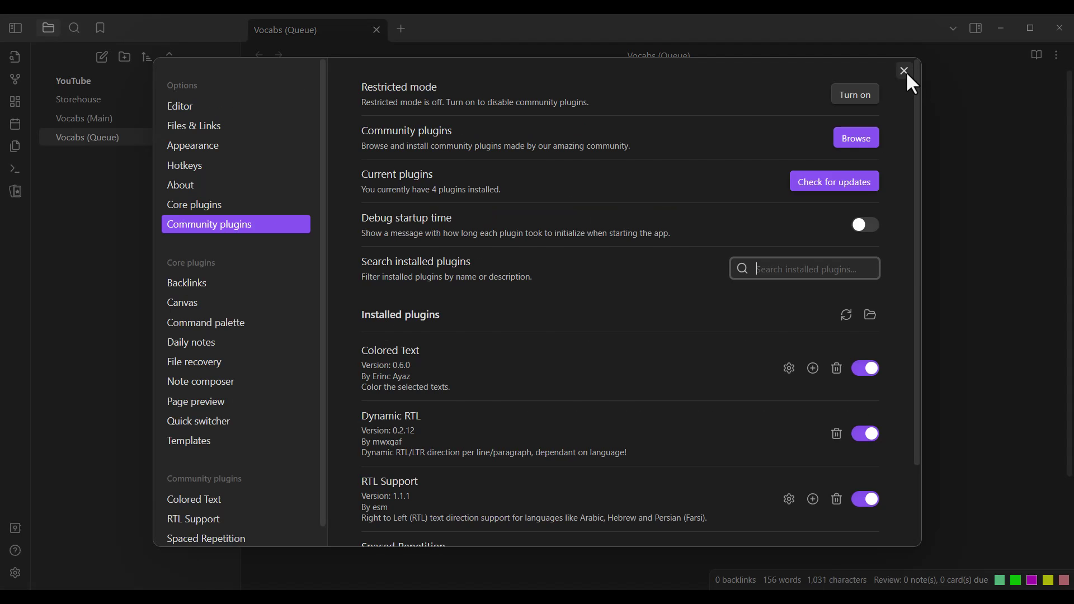
pyautogui.click(905, 71)
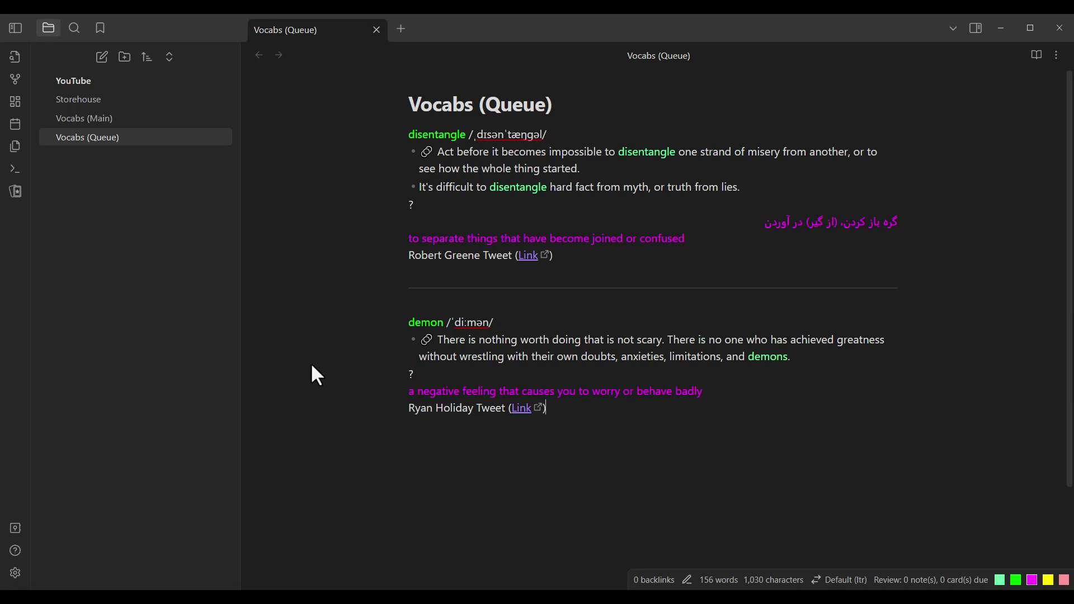
# Step: Add the tag #vocabs_queue on its own line at the end of the note, below the demon card
pyautogui.press('Return')
pyautogui.press('Return')
pyautogui.press('Return')
pyautogui.write('#vocabs_queue')
pyautogui.hotkey('shift', 'Left')
pyautogui.hotkey('shift', 'Left')
pyautogui.hotkey('shift', 'Left')
pyautogui.hotkey('shift', 'Left')
pyautogui.hotkey('shift', 'Left')
pyautogui.hotkey('shift', 'Left')
pyautogui.hotkey('shift', 'Left')
pyautogui.hotkey('shift', 'Left')
pyautogui.hotkey('shift', 'Left')
pyautogui.hotkey('shift', 'Left')
pyautogui.hotkey('shift', 'Left')
pyautogui.hotkey('shift', 'Left')
pyautogui.hotkey('shift', 'Left')
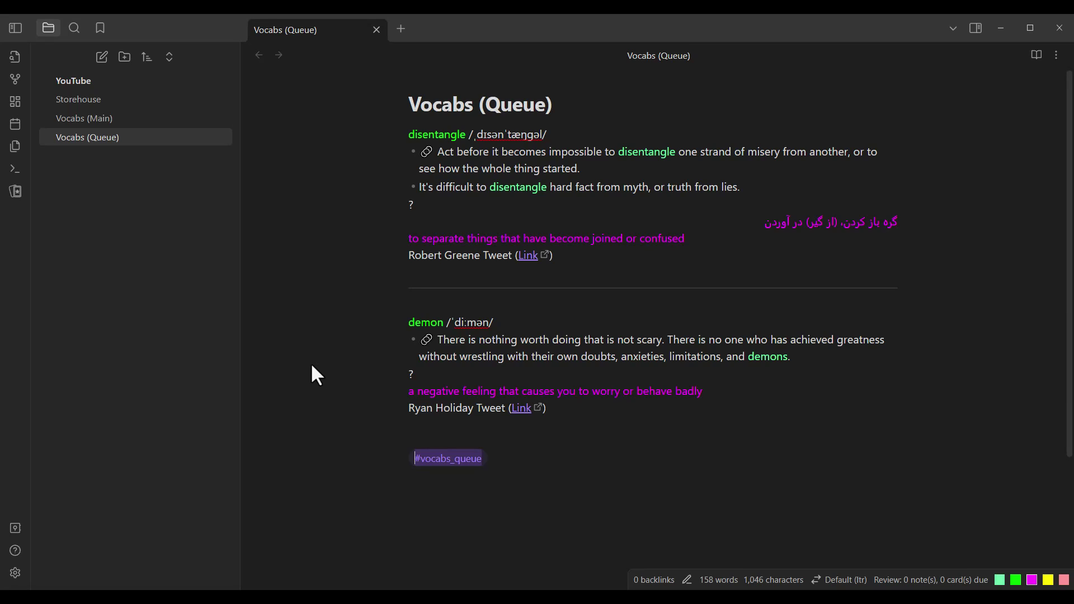
pyautogui.press('Left')
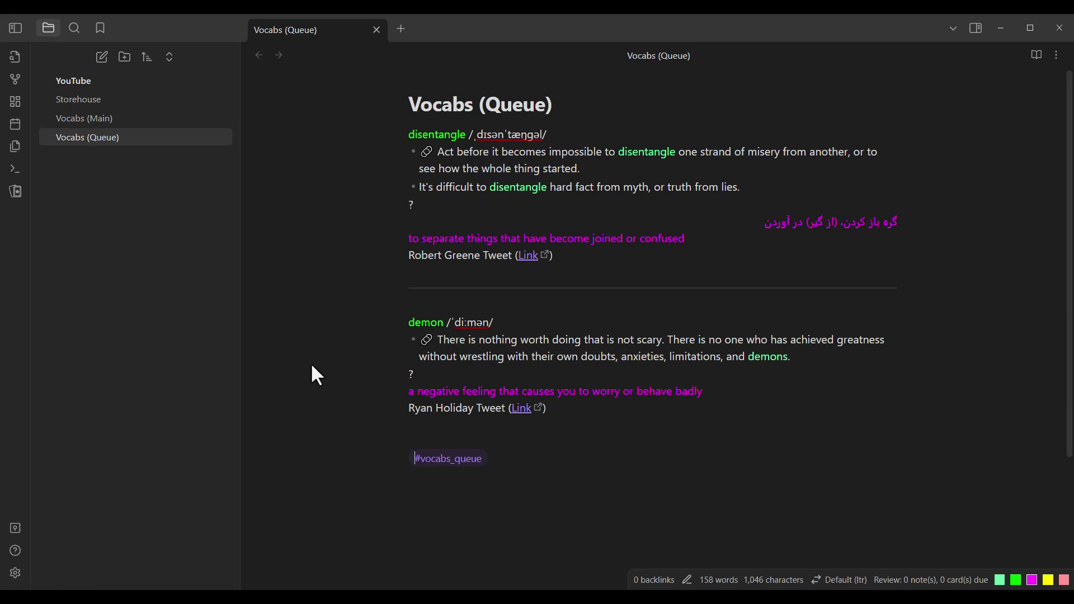
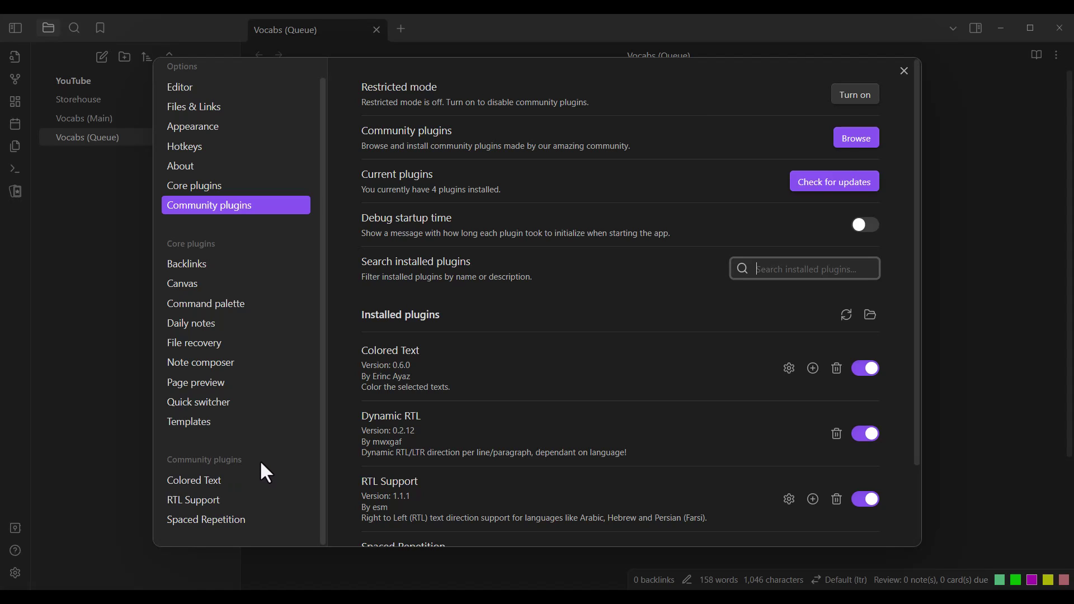
# Step: Add #vocabs_queue on a new line in the Spaced Repetition plugin's flashcard tags and leave the settings
pyautogui.click(199, 522)
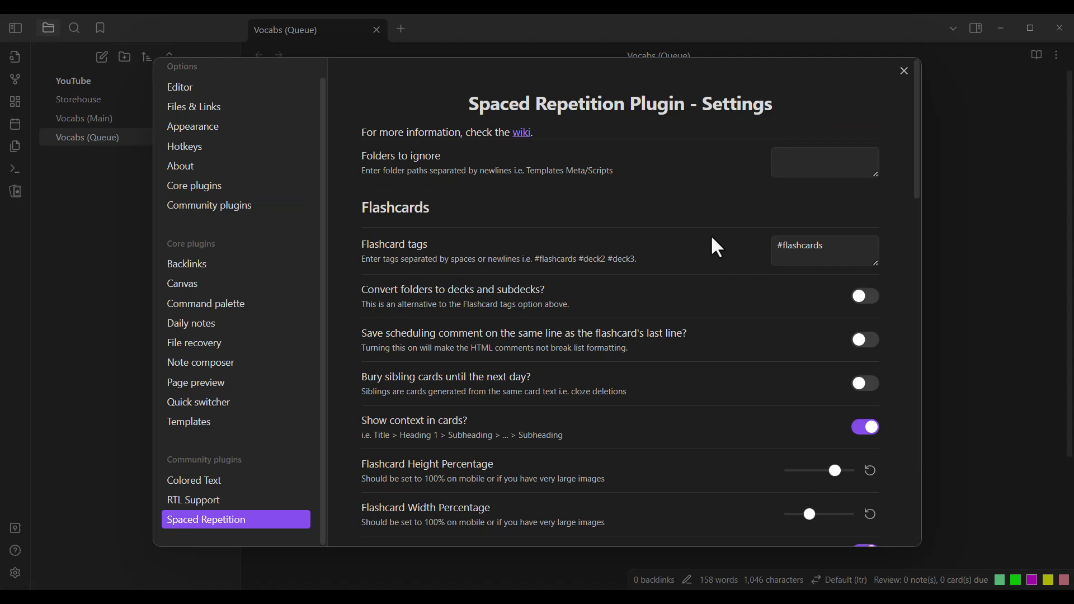
pyautogui.click(826, 246)
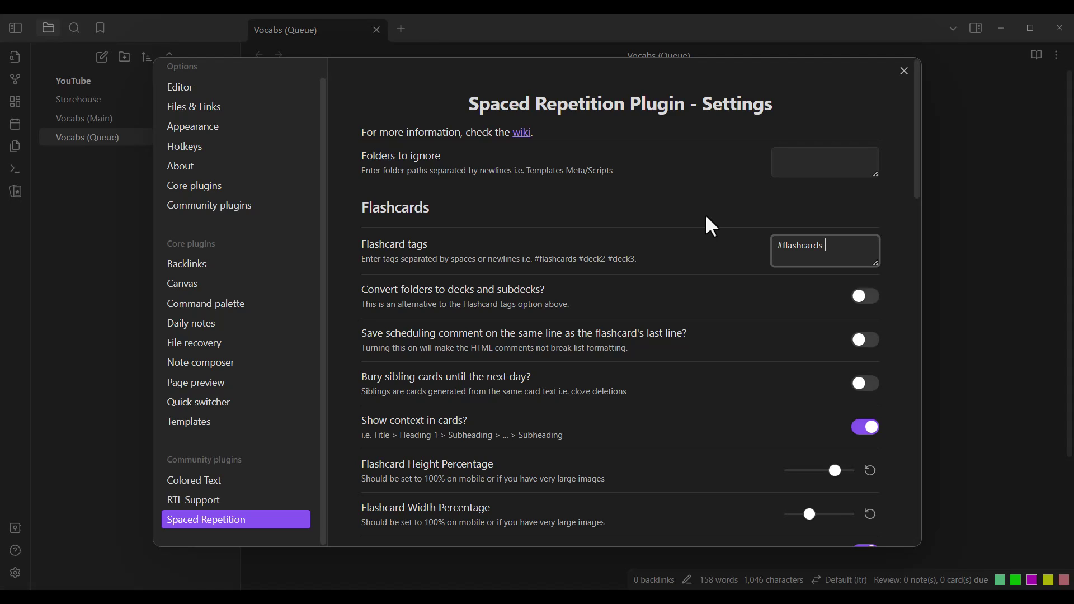
pyautogui.press('Return')
pyautogui.write('#vocabs_queue')
pyautogui.click(904, 70)
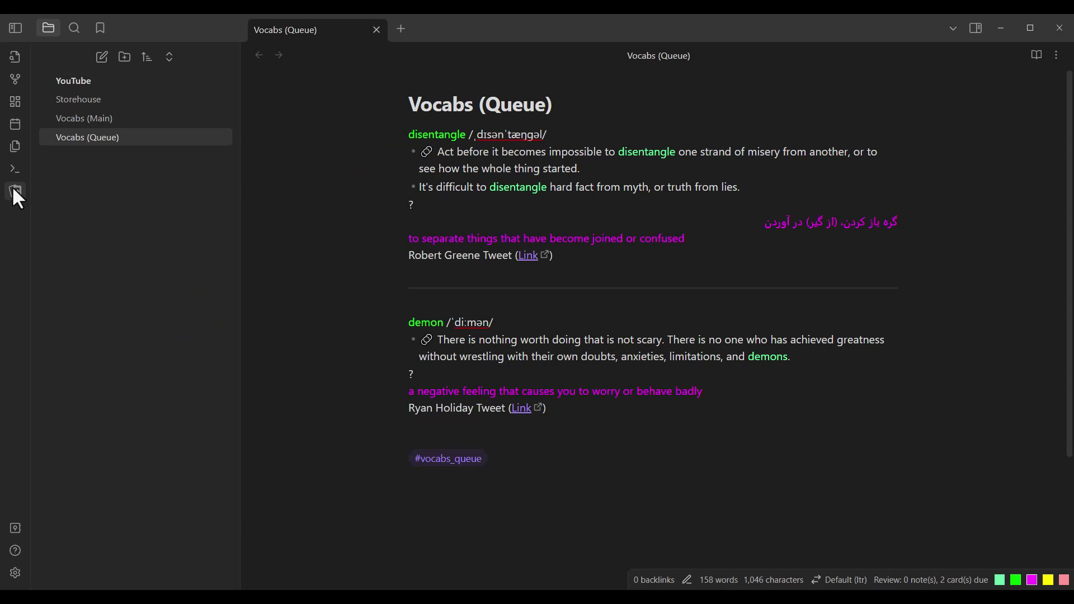
# Step: Start reviewing the vocabs_queue deck, reveal the disentangle card's answer and rate it Easy
pyautogui.click(15, 192)
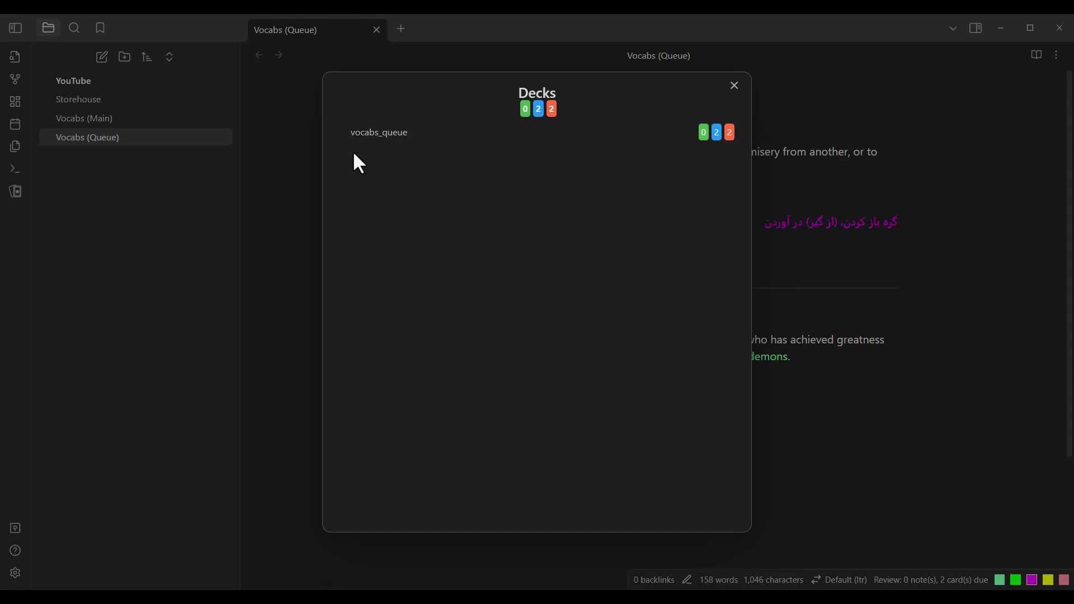
pyautogui.click(440, 134)
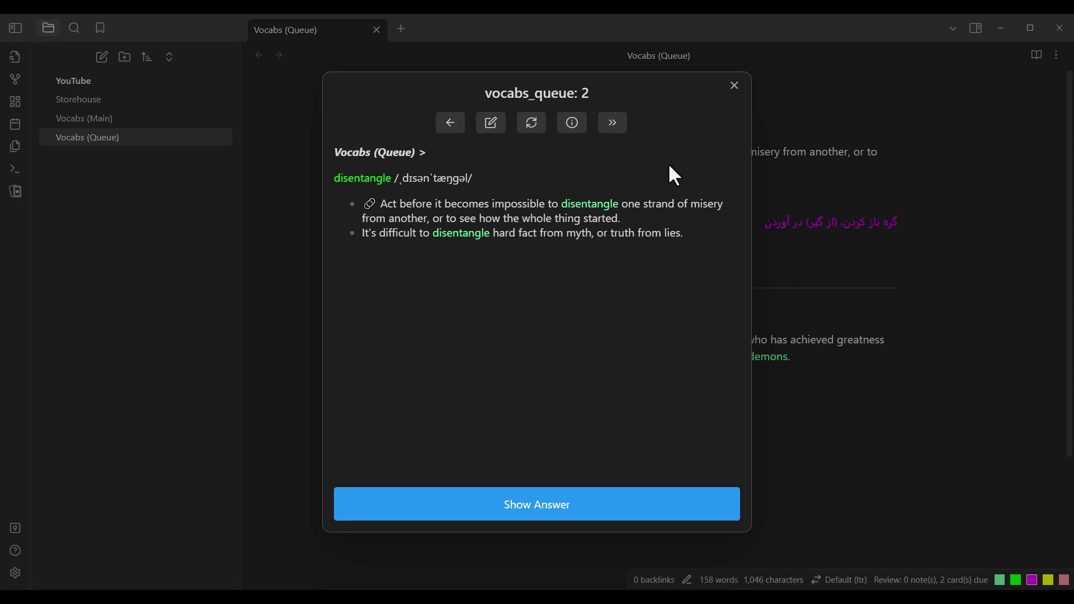
pyautogui.press('space')
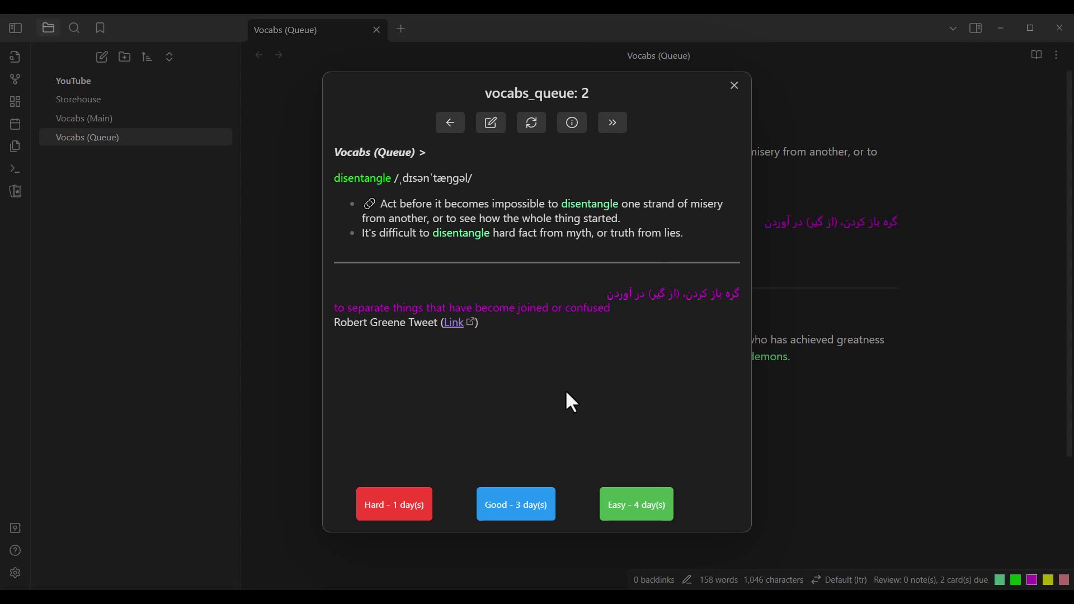
pyautogui.click(650, 510)
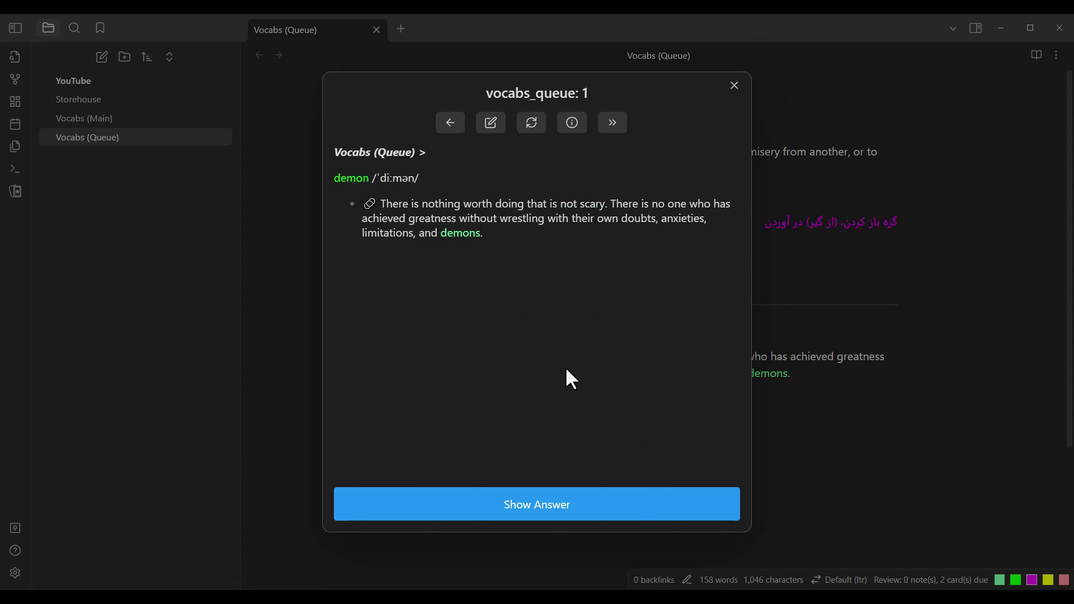
# Step: Reveal the demon card's answer, rate it Hard and close the deck overview
pyautogui.press('space')
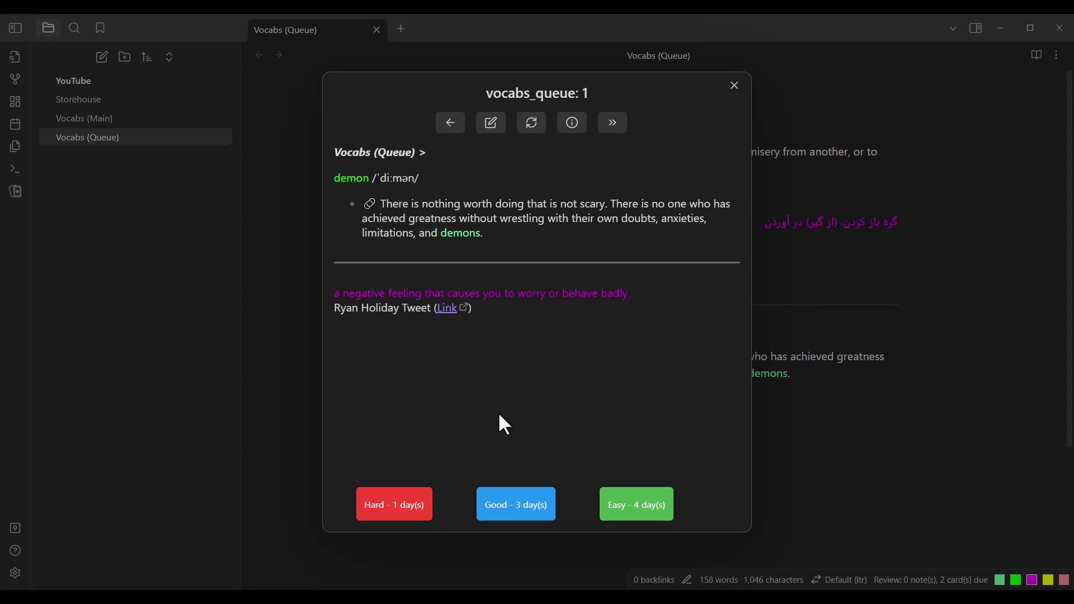
pyautogui.click(416, 495)
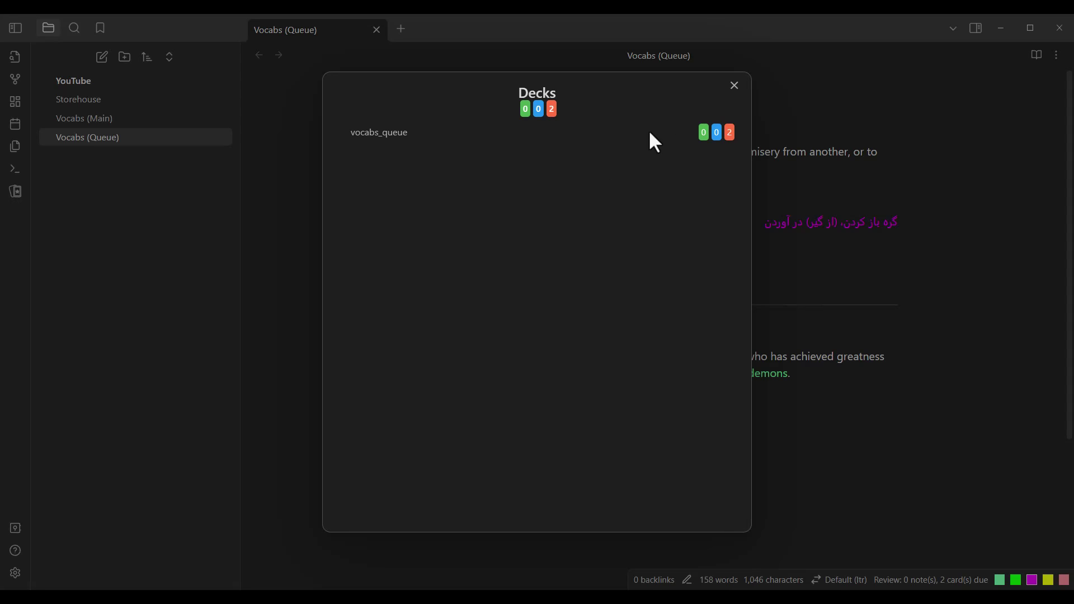
pyautogui.click(735, 85)
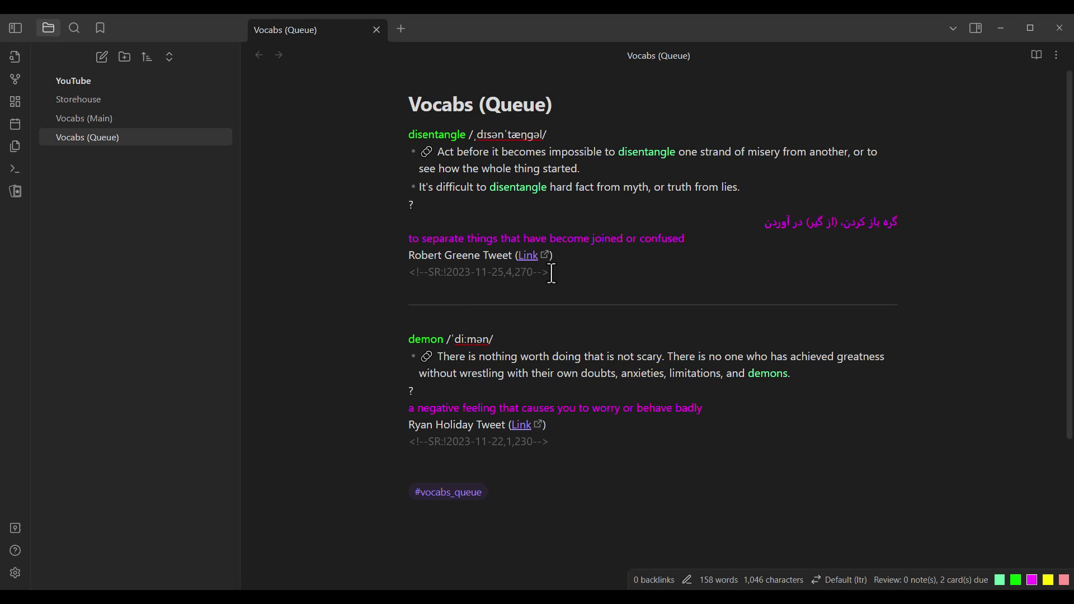
# Step: Examine the scheduling comments below the disentangle and demon cards
pyautogui.moveTo(550, 272); pyautogui.dragTo(409, 271)
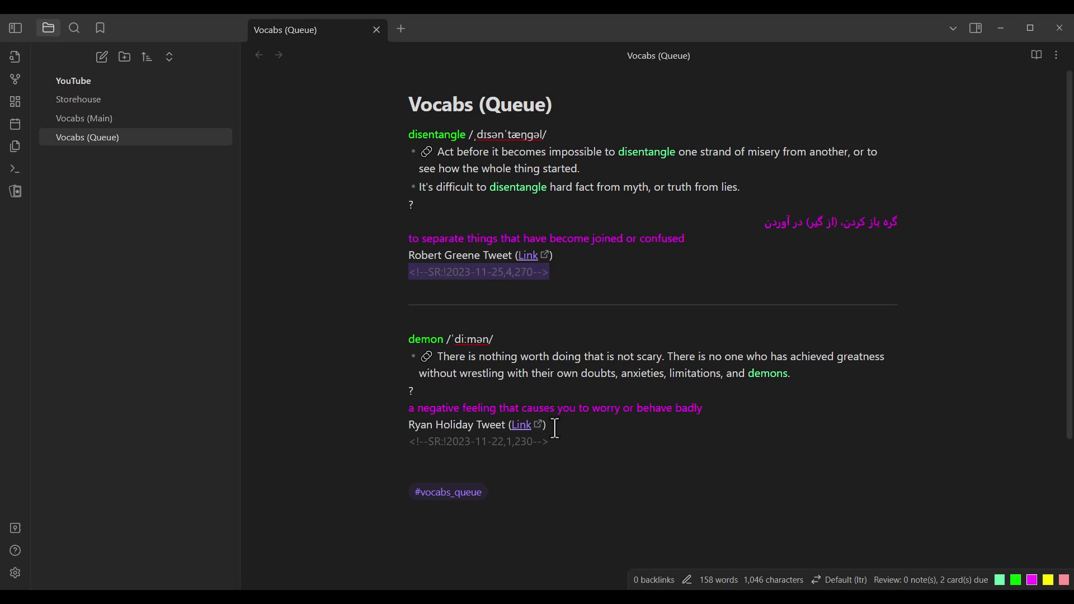
pyautogui.moveTo(550, 441); pyautogui.dragTo(397, 441)
pyautogui.click(433, 454)
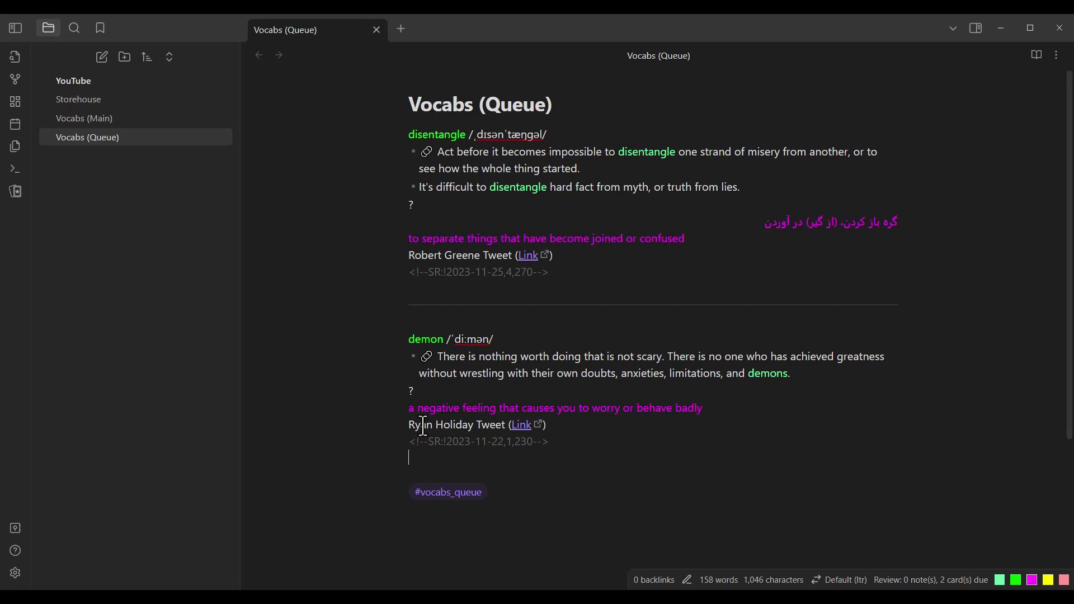
# Step: Remove the whole disentangle card, including its scheduling comment, from the Vocabs (Queue) note
pyautogui.click(383, 309)
pyautogui.moveTo(565, 270); pyautogui.dragTo(404, 138)
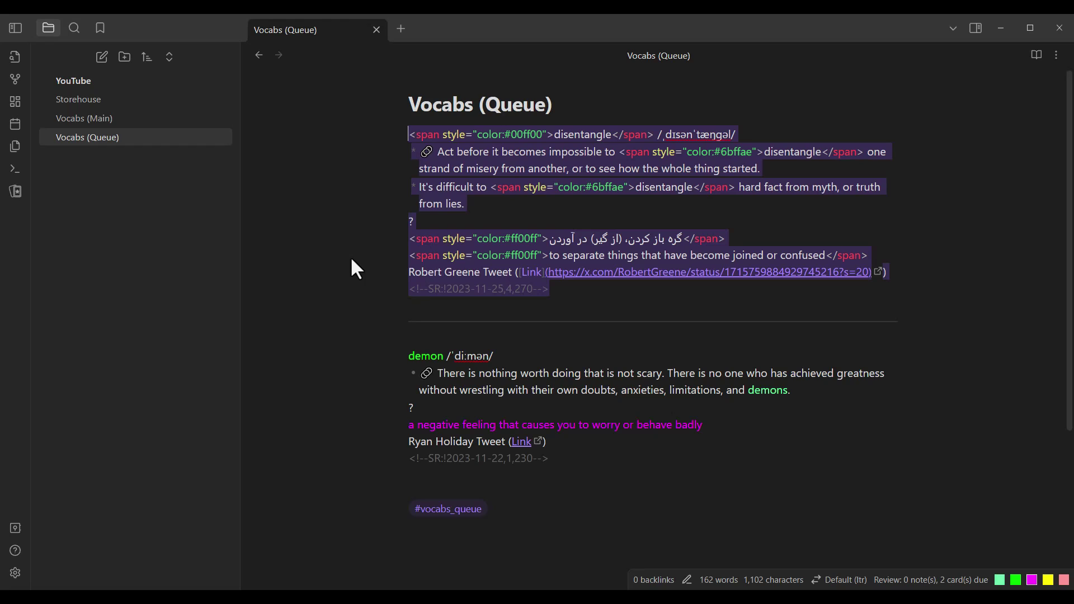
pyautogui.press('BackSpace')
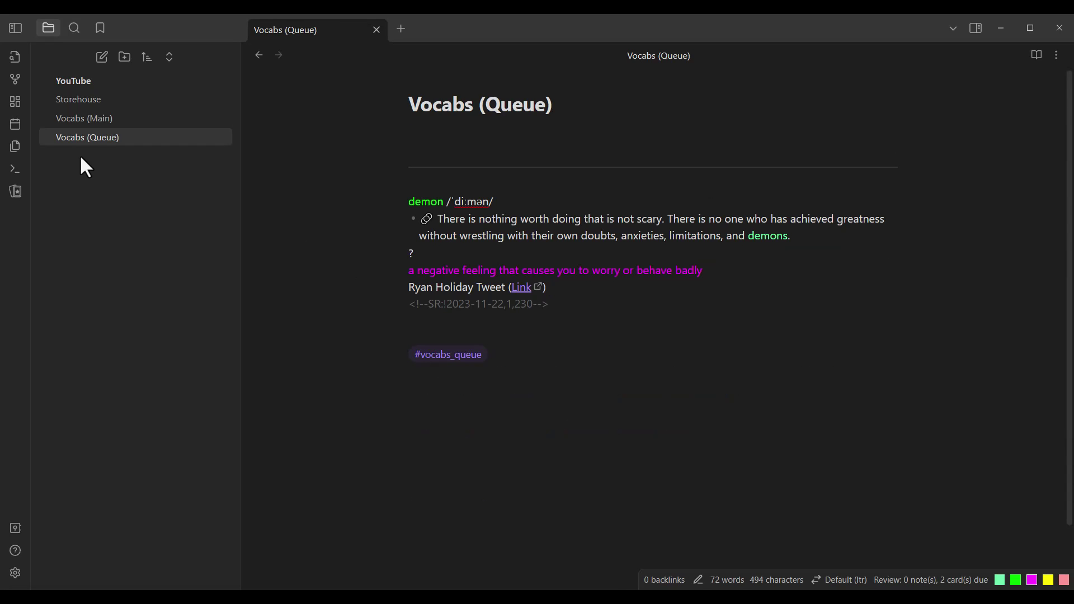
# Step: Paste the whole disentangle card, including its scheduling comment, into the Vocabs (Main) note
pyautogui.click(72, 117)
pyautogui.click(305, 209)
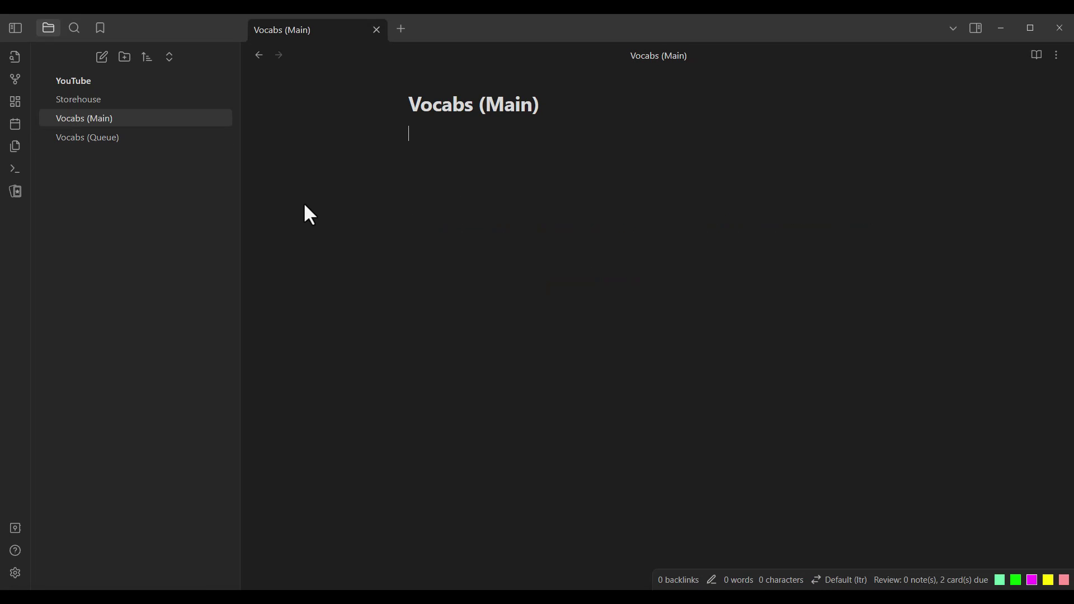
pyautogui.write("disentangle /ˌdɪsənˈtæŋɡəl/ Act before it becomes impossible to disentangle one strand of misery from another, or to see how the whole thing started. It's difficult to disentangle hard fact from myth, or truth from lies. ? گره باز کردن، (از گیر) در آوردن to separate things that have become joined or confused Robert Greene Tweet (Link) <!--SR:!2023-11-25,4,270-->")
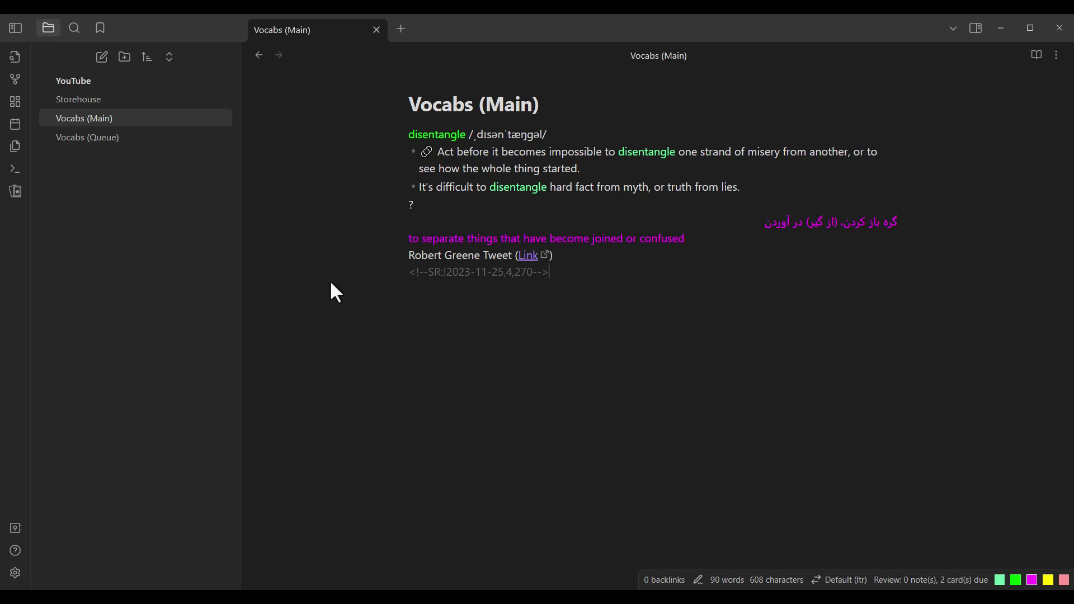
# Step: Add the tag #vocabs_main a few lines below the disentangle card and copy the tag
pyautogui.press('Return')
pyautogui.press('Return')
pyautogui.press('Return')
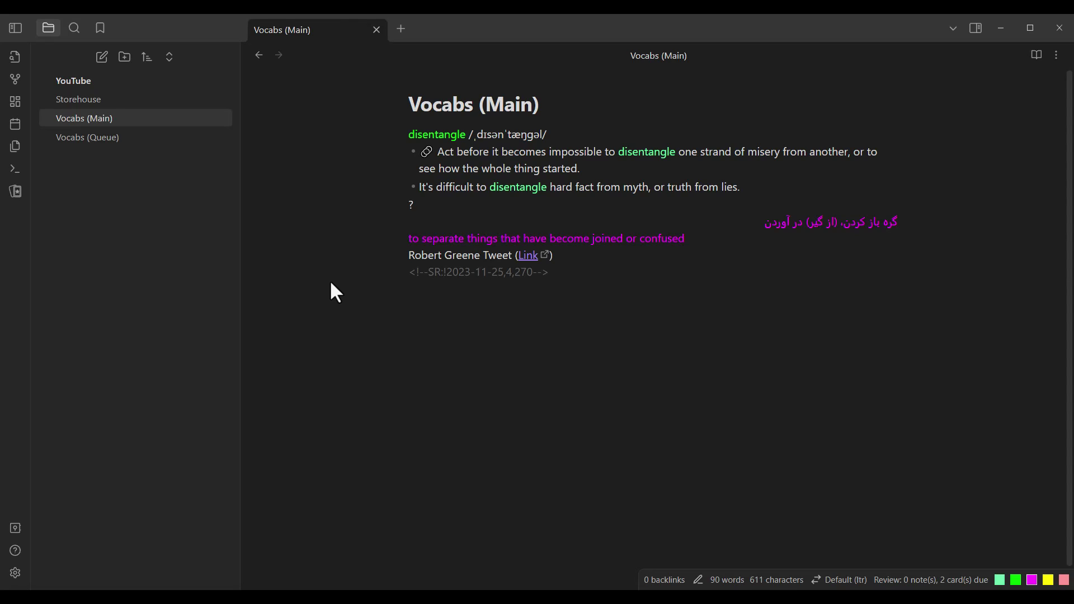
pyautogui.write('#')
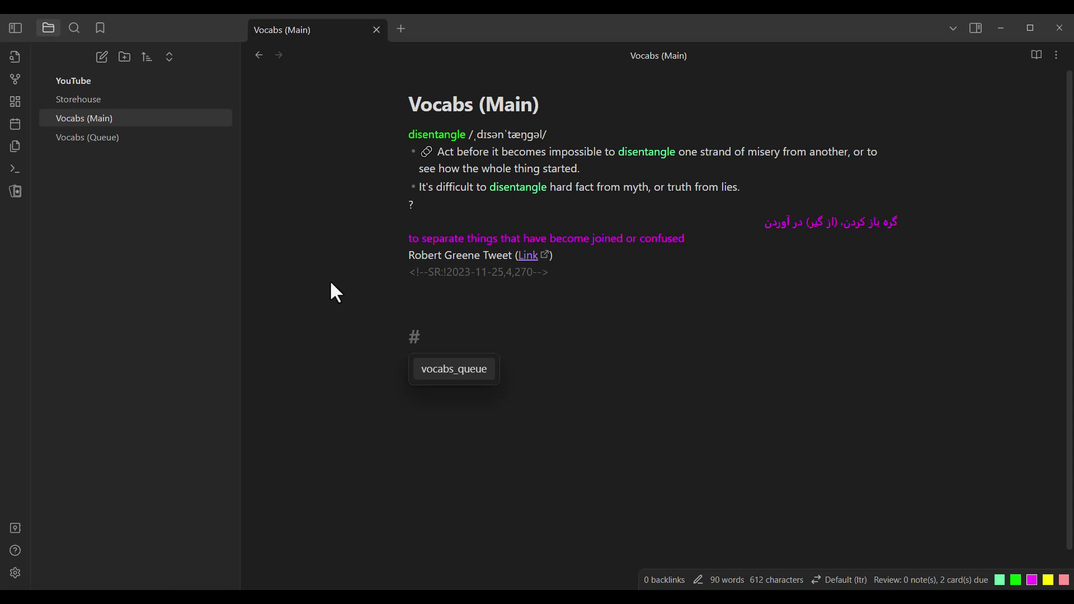
pyautogui.write('vocabs_main')
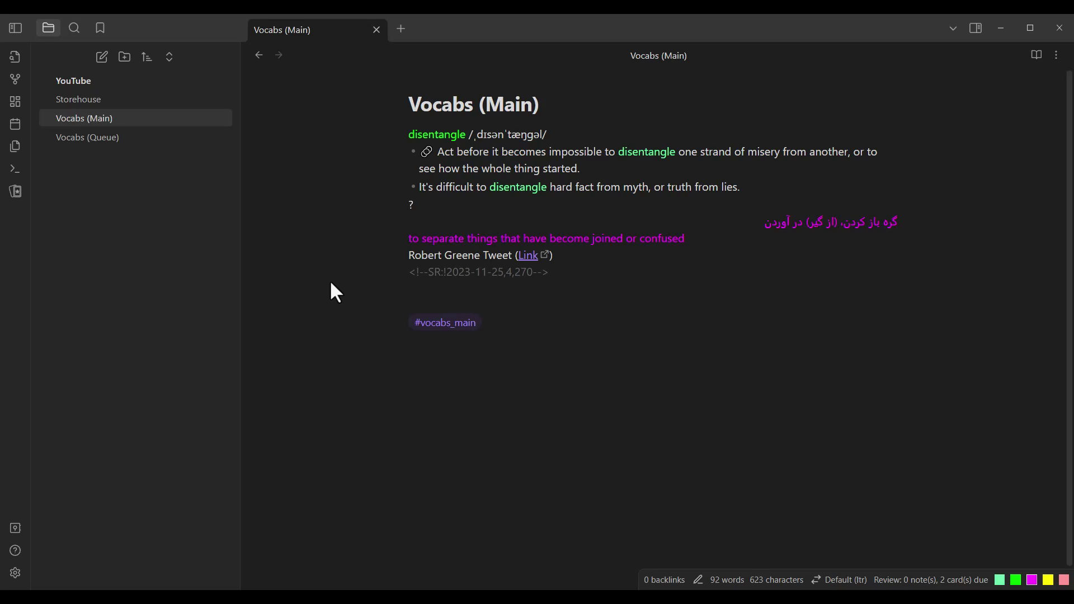
pyautogui.hotkey('shift', 'Left')
pyautogui.hotkey('shift', 'Left')
pyautogui.hotkey('shift', 'Left')
pyautogui.hotkey('shift', 'Left')
pyautogui.hotkey('shift', 'Left')
pyautogui.hotkey('shift', 'Left')
pyautogui.hotkey('shift', 'Left')
pyautogui.hotkey('shift', 'Left')
pyautogui.hotkey('shift', 'Left')
pyautogui.hotkey('shift', 'Left')
pyautogui.hotkey('shift', 'Left')
pyautogui.hotkey('shift', 'Left')
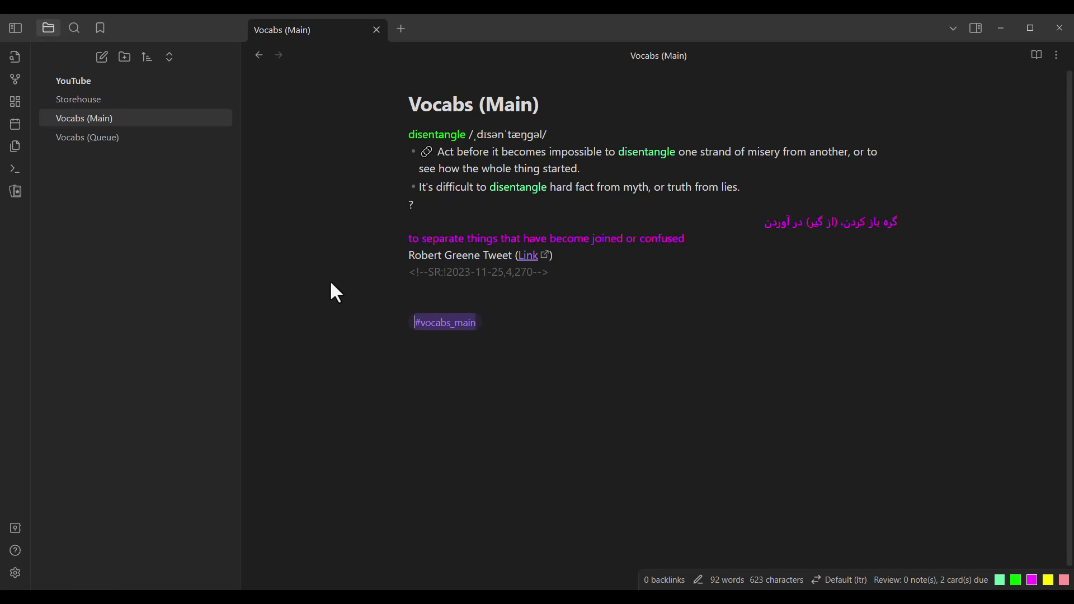
pyautogui.click(472, 303)
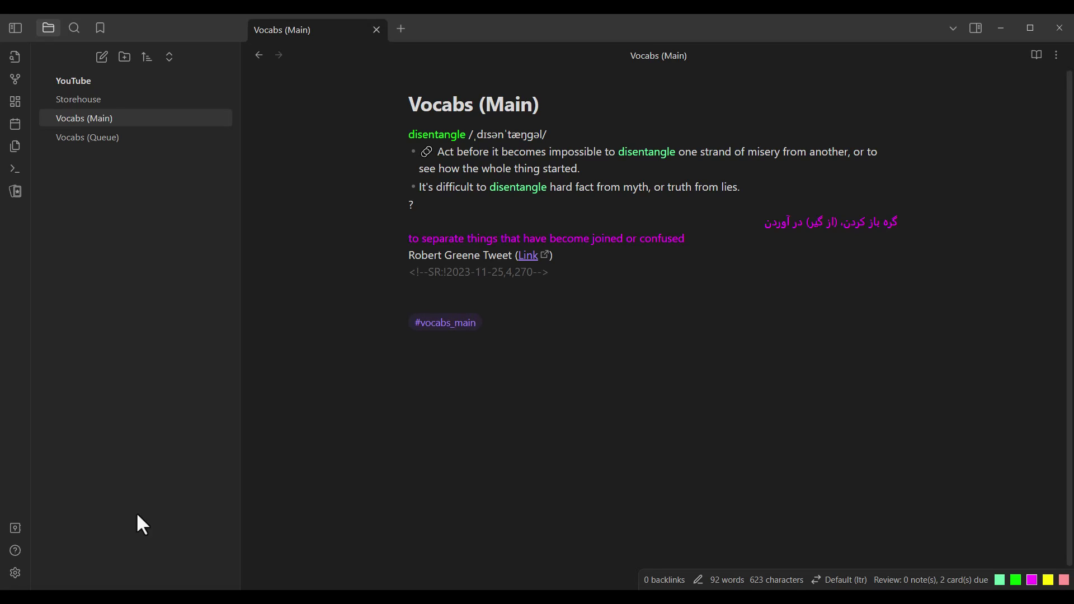
# Step: Add #vocabs_main to the flashcard tags in the Spaced Repetition settings and check the deck overview
pyautogui.click(15, 573)
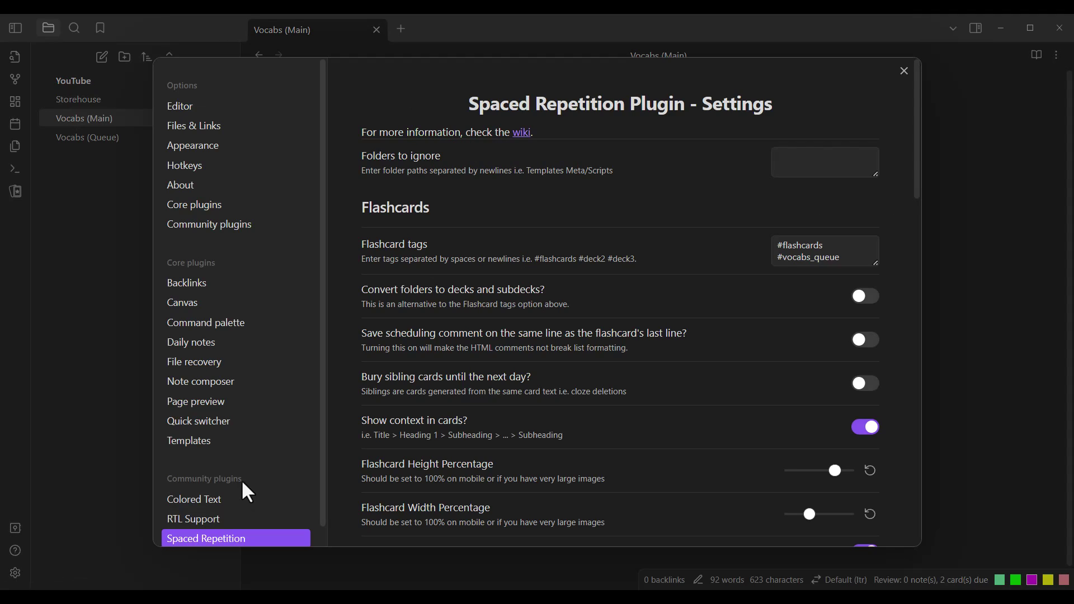
pyautogui.moveTo(320, 436); pyautogui.dragTo(320, 488)
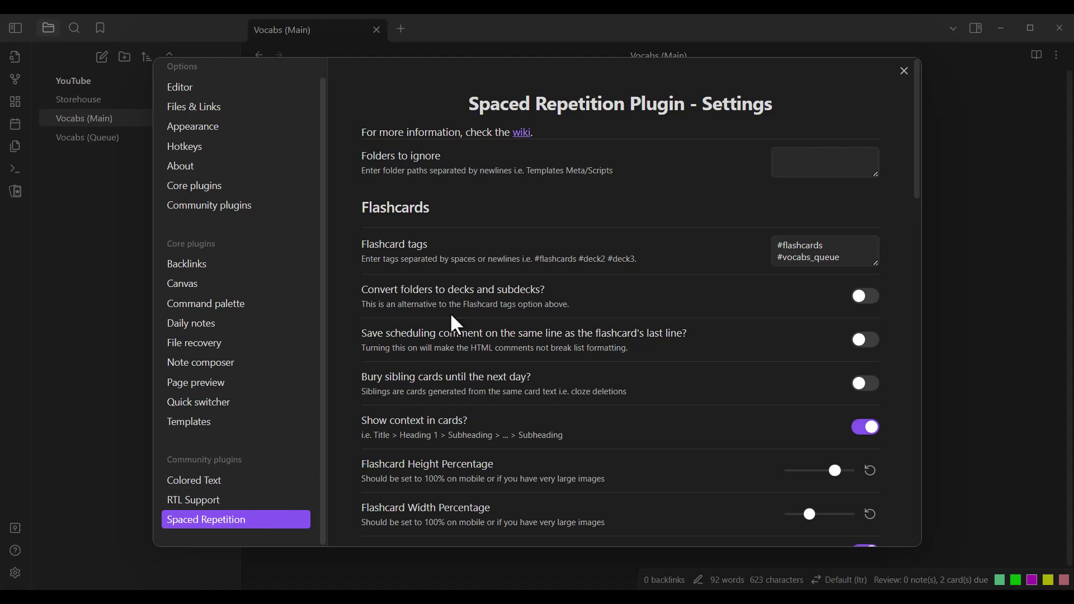
pyautogui.click(842, 259)
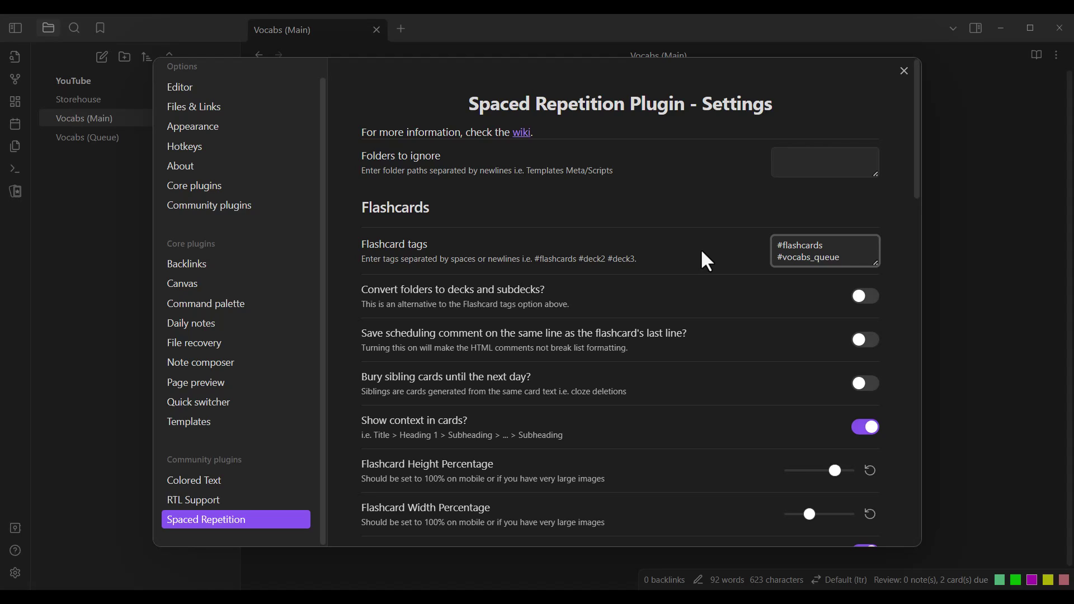
pyautogui.write('#vocabs_main')
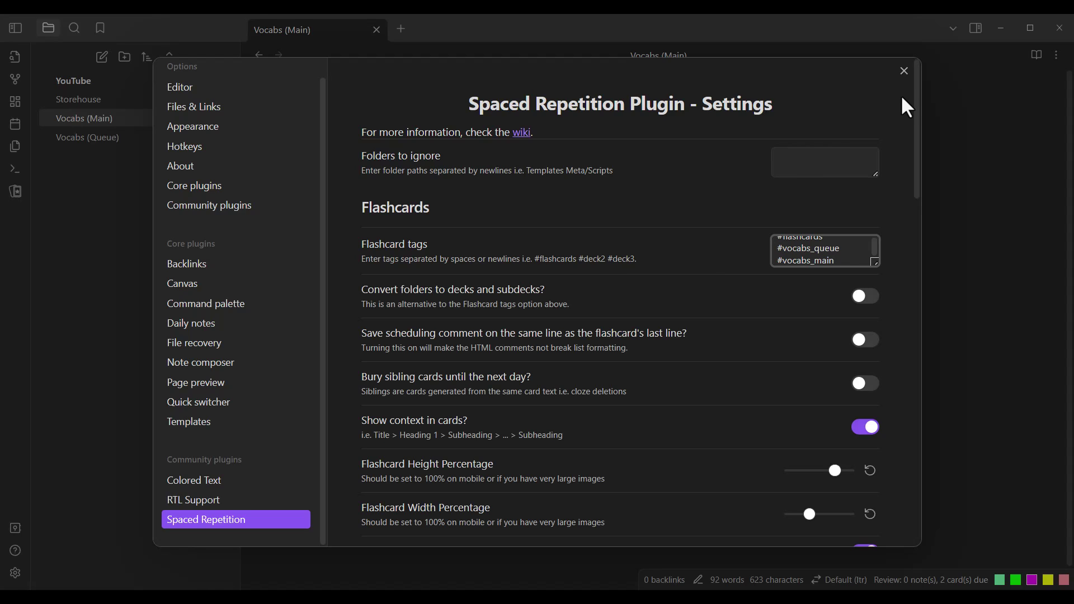
pyautogui.click(903, 73)
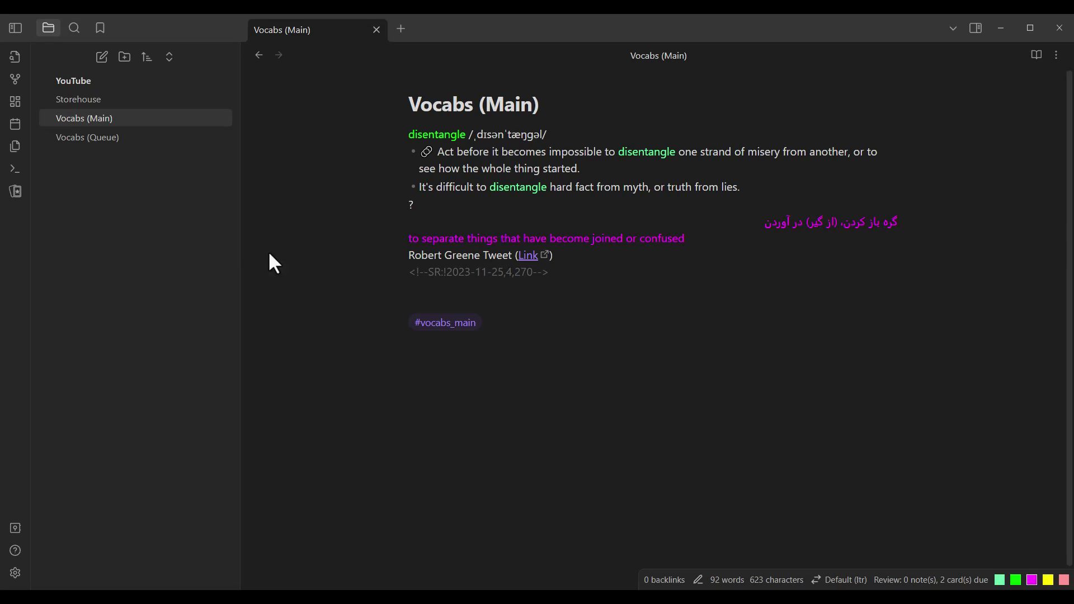
pyautogui.click(17, 193)
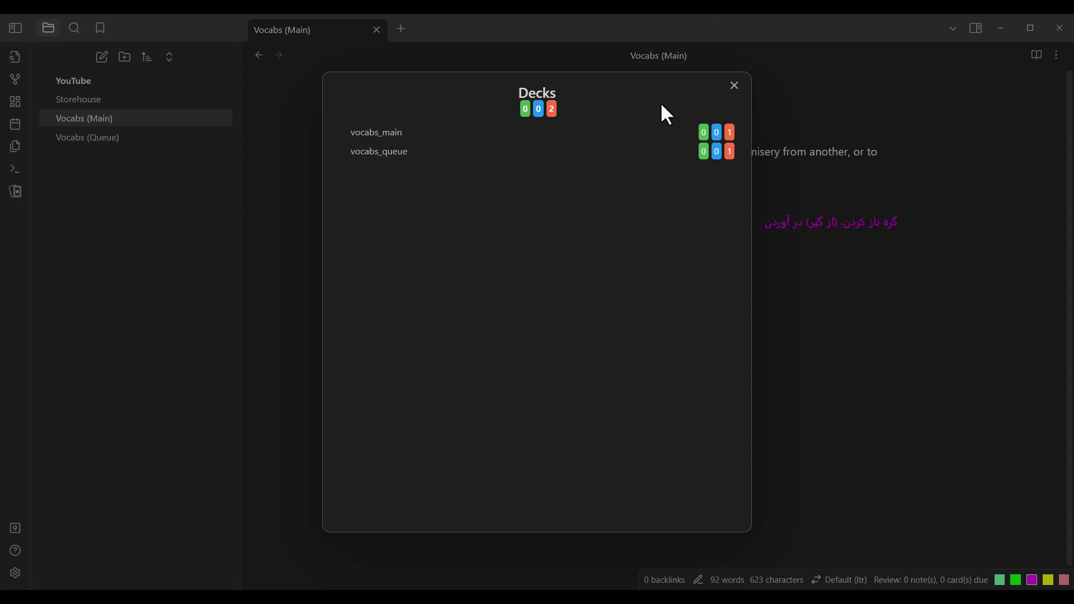
pyautogui.click(733, 86)
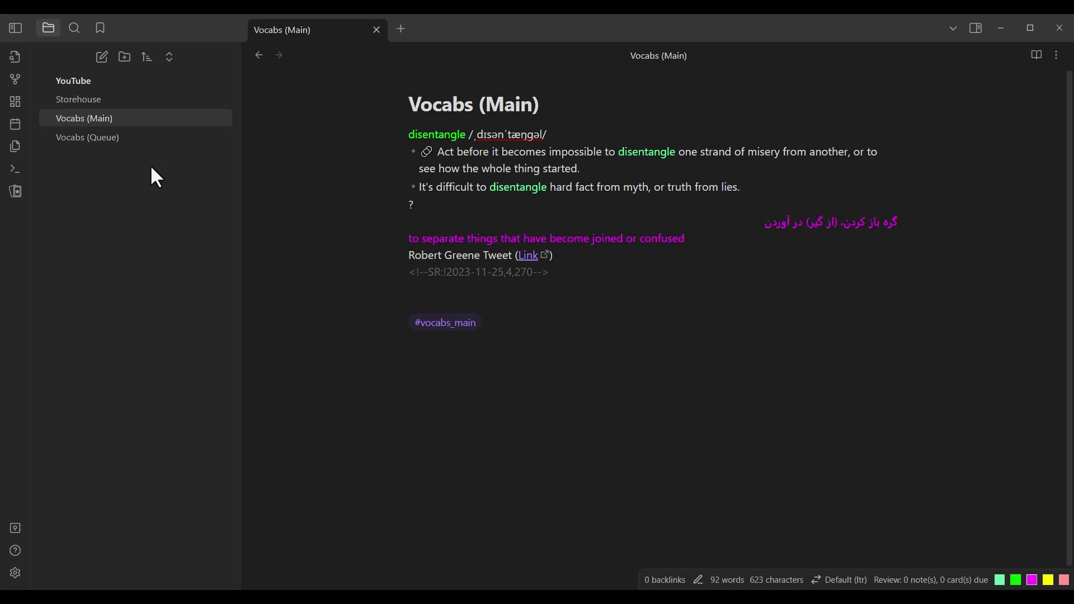
# Step: Paste the bring about, livelihood and giddy cards between the demon card and the #vocabs_queue tag in the Vocabs (Queue) note
pyautogui.click(104, 139)
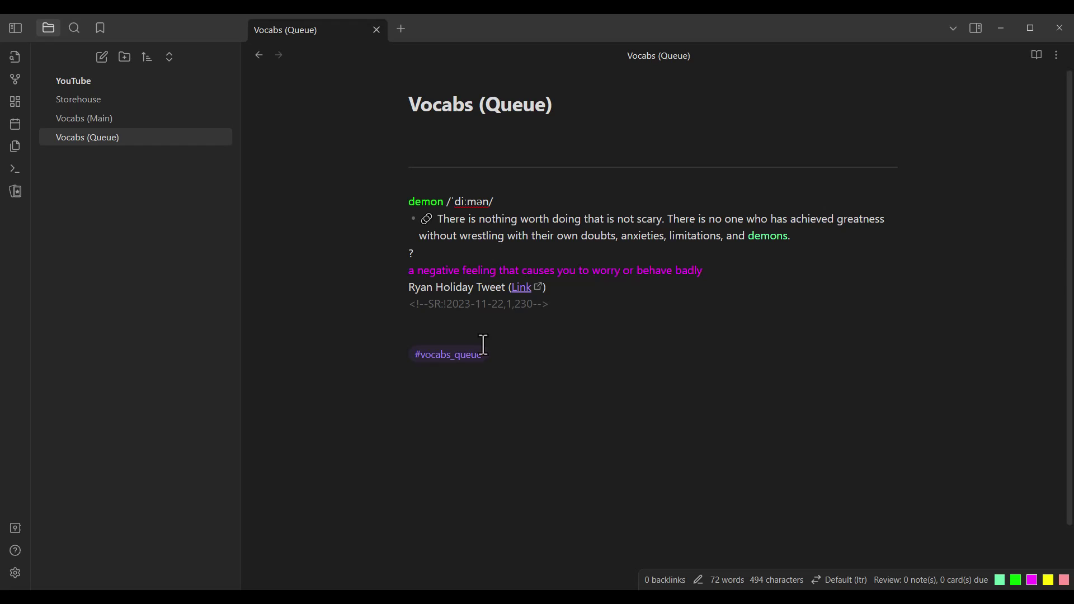
pyautogui.click(419, 329)
pyautogui.press('Return')
pyautogui.press('Return')
pyautogui.press('Return')
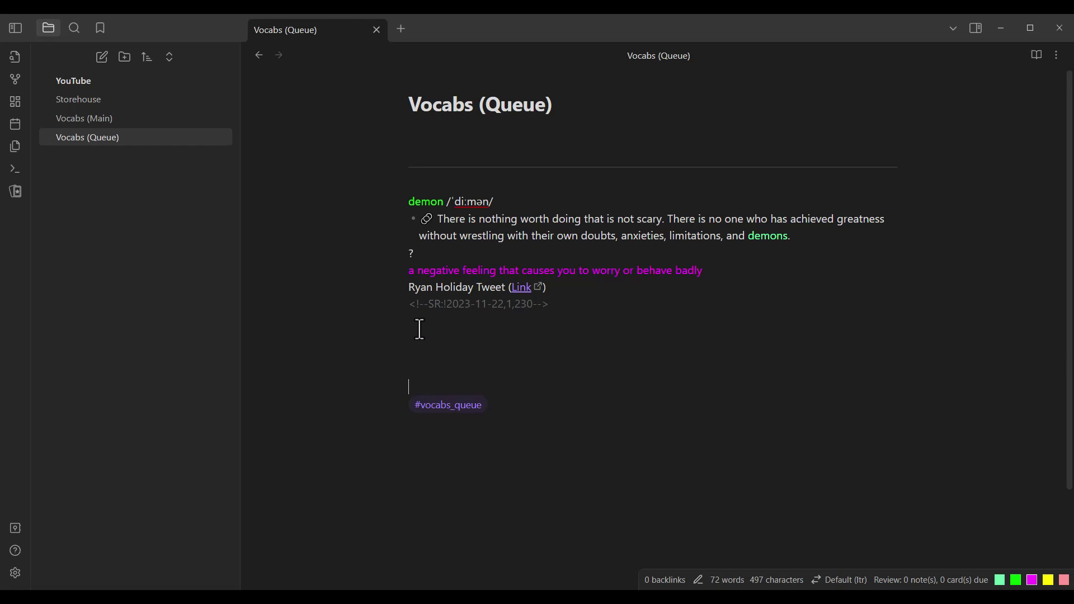
pyautogui.press('Return')
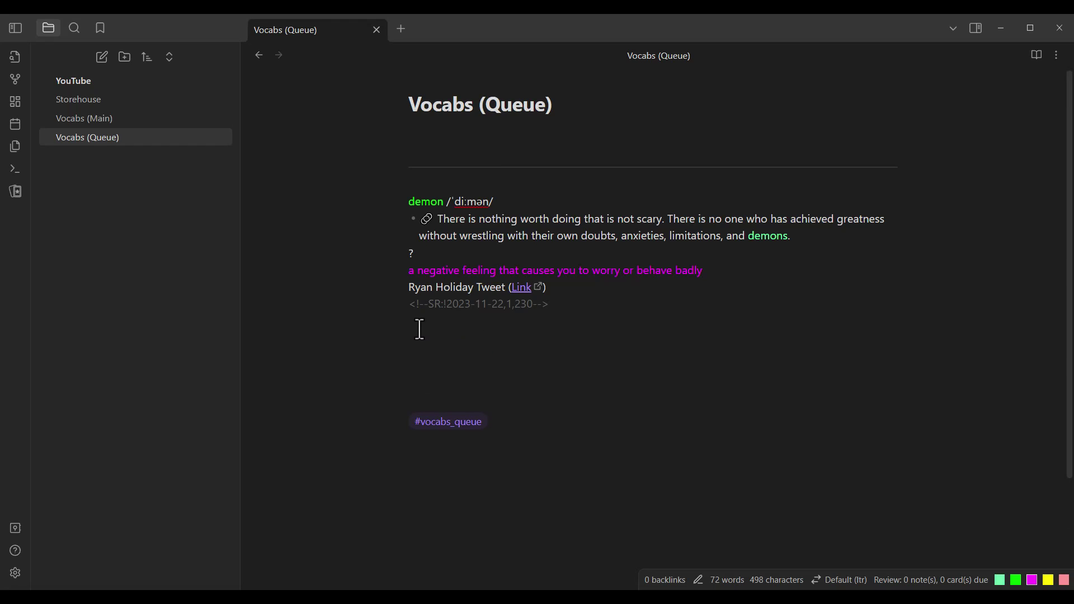
pyautogui.click(448, 340)
pyautogui.hotkey('ctrl', 'v')
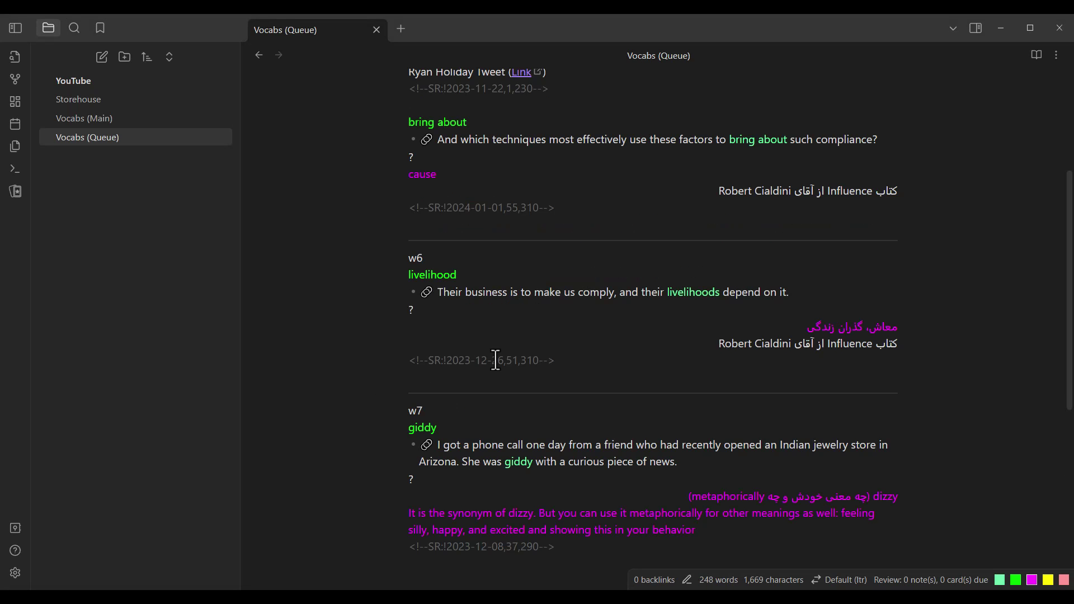
pyautogui.scroll(2, 1046, 297)
pyautogui.moveTo(1069, 247); pyautogui.dragTo(1070, 423)
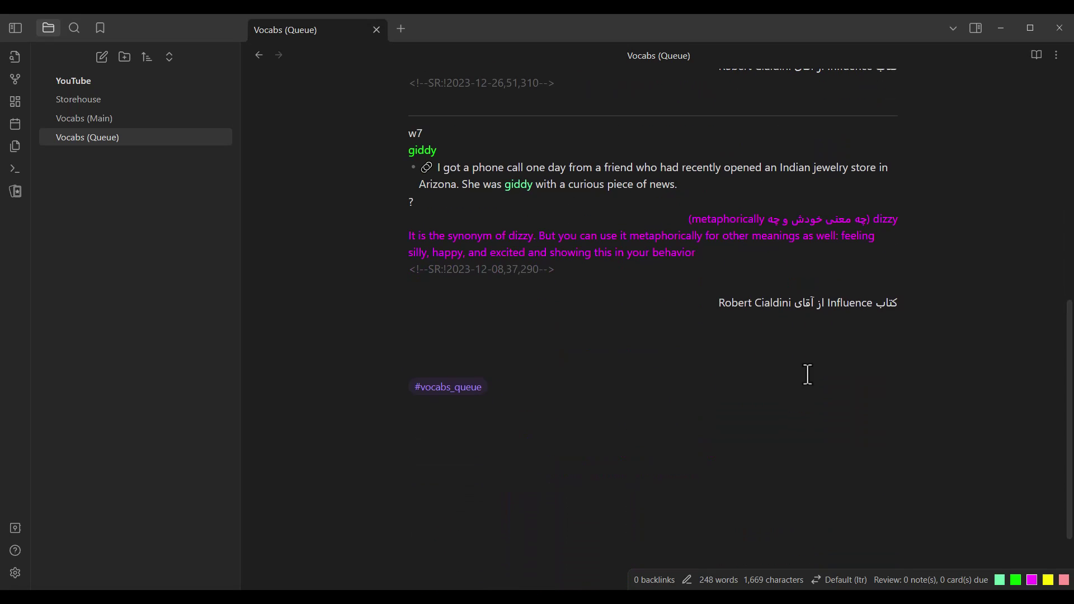
# Step: Run the cram command for the current note's flashcards and start the vocabs_queue deck
pyautogui.click(596, 384)
pyautogui.hotkey('ctrl', 'p')
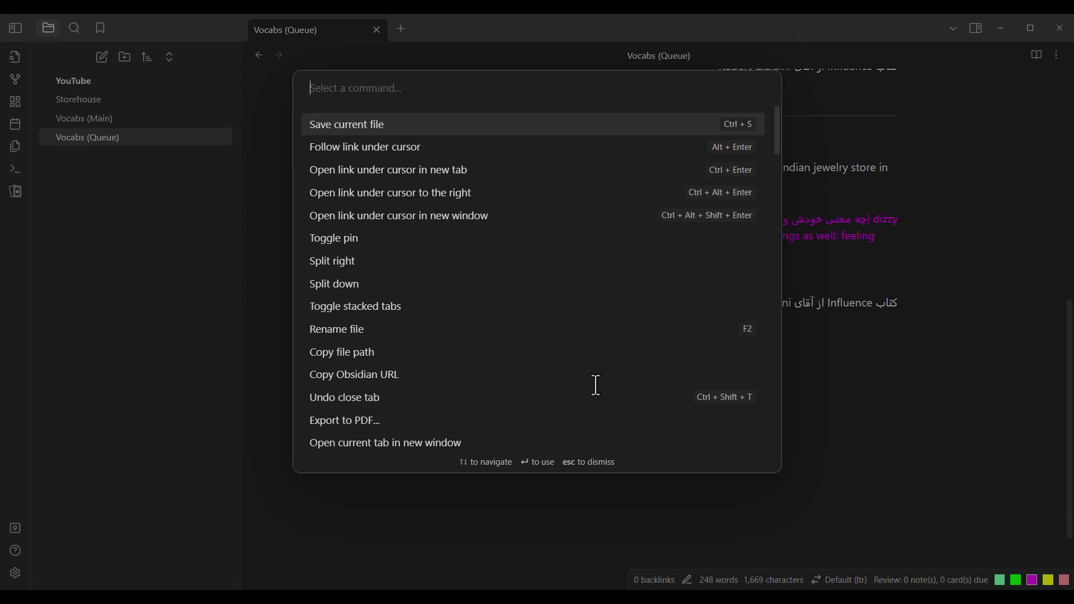
pyautogui.write('cram')
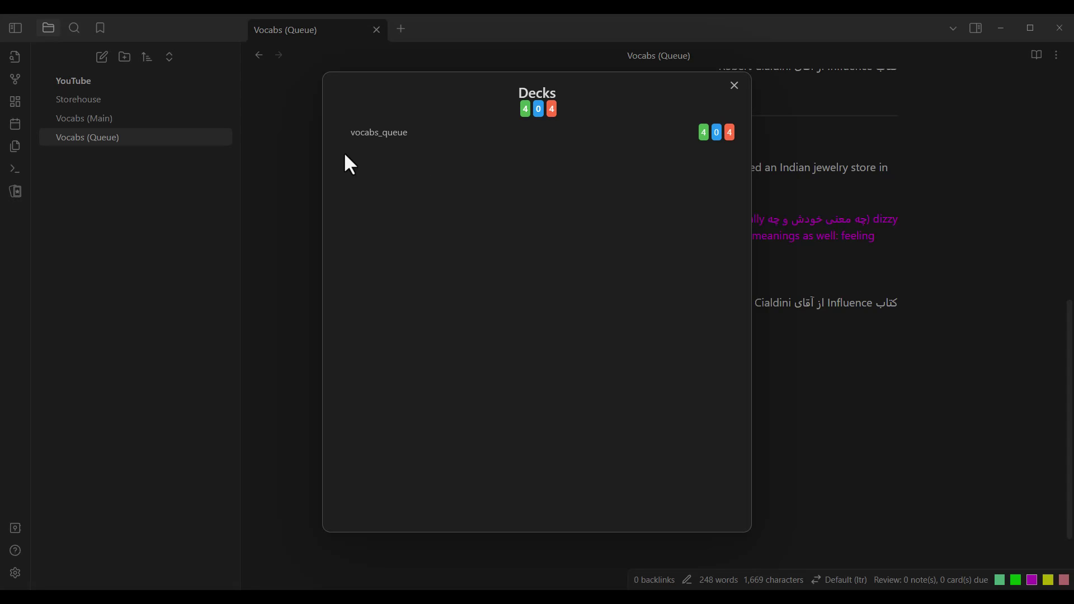
pyautogui.click(442, 134)
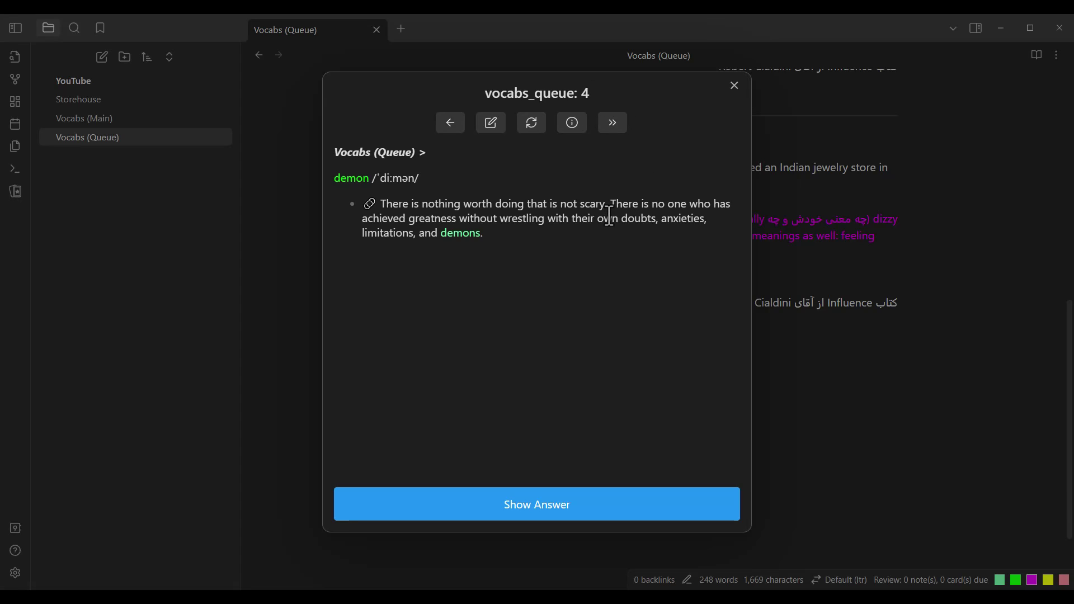
# Step: Reveal the answers of the demon and giddy cards, skip both without rating them and close the review
pyautogui.click(540, 509)
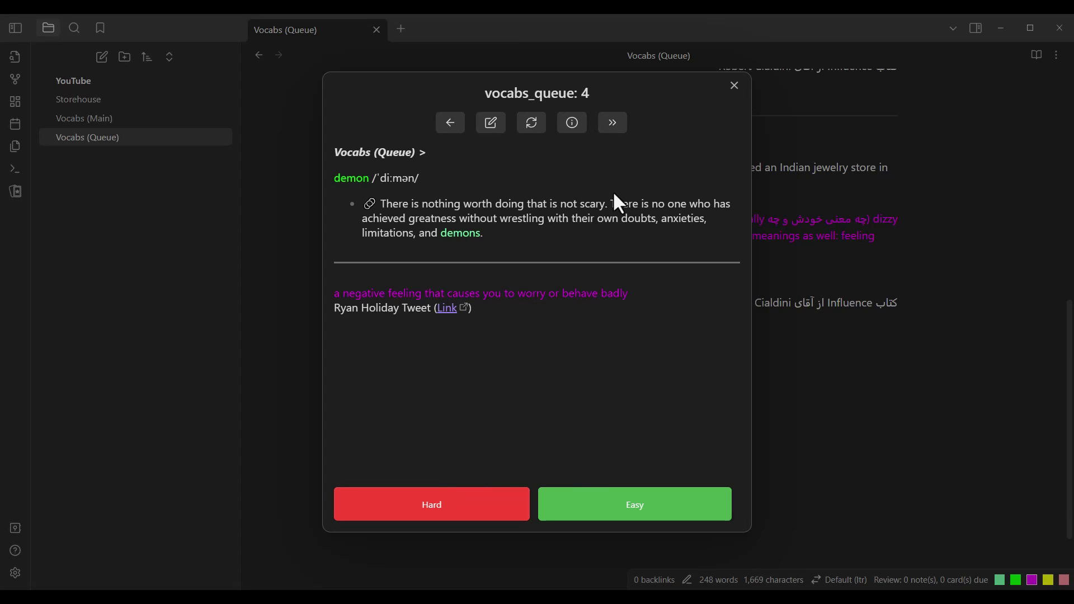
pyautogui.click(612, 124)
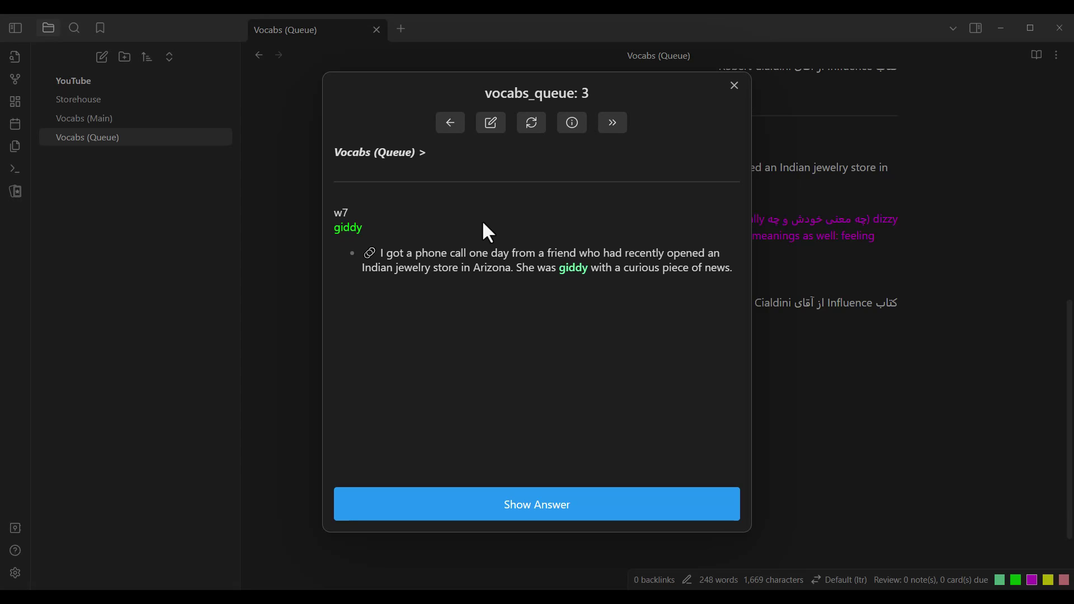
pyautogui.press('space')
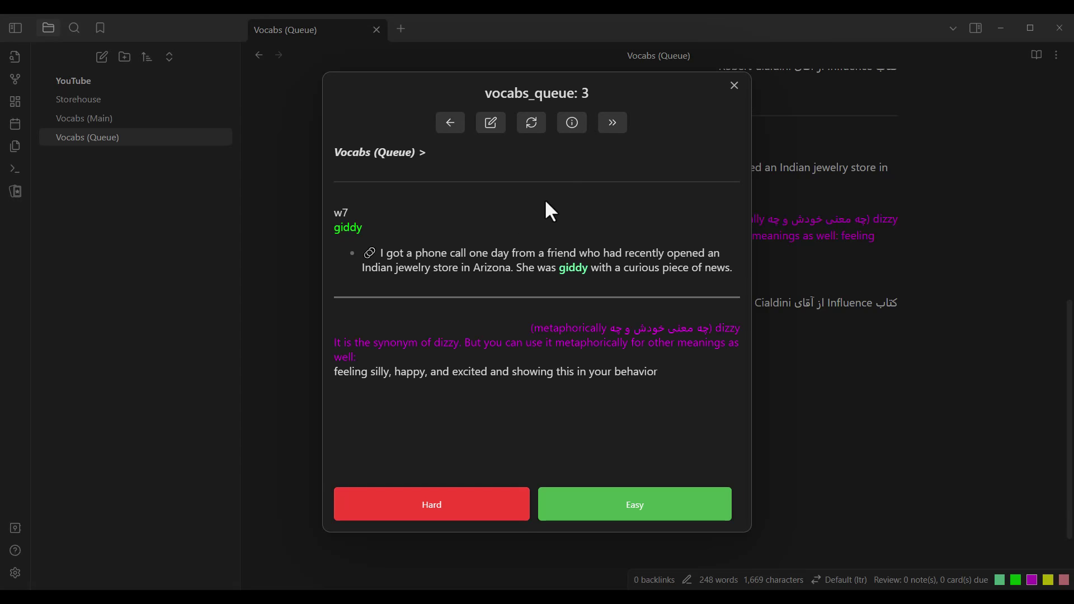
pyautogui.click(612, 123)
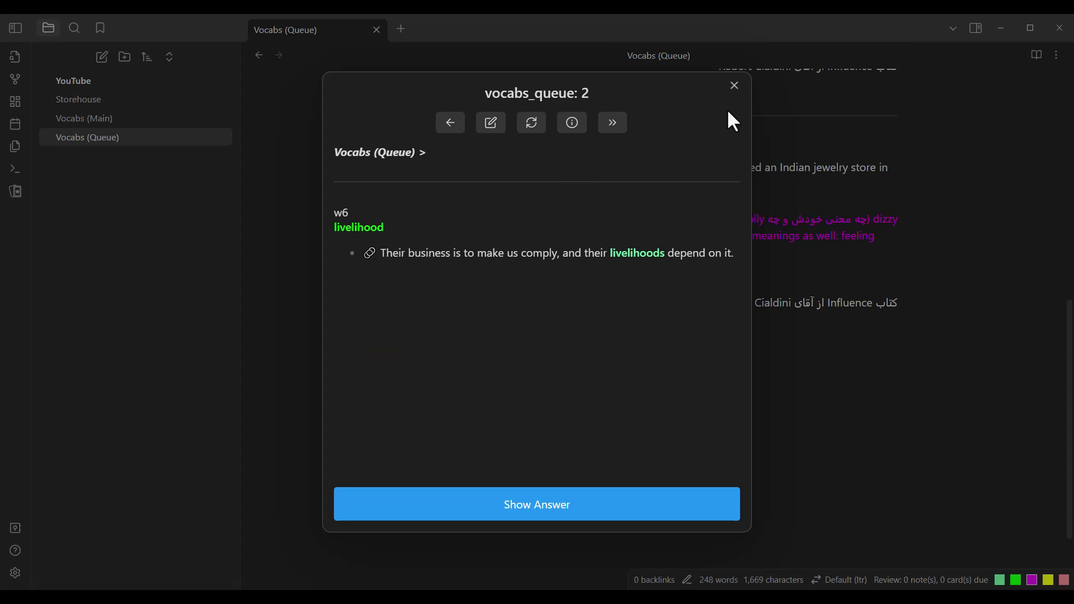
pyautogui.click(733, 88)
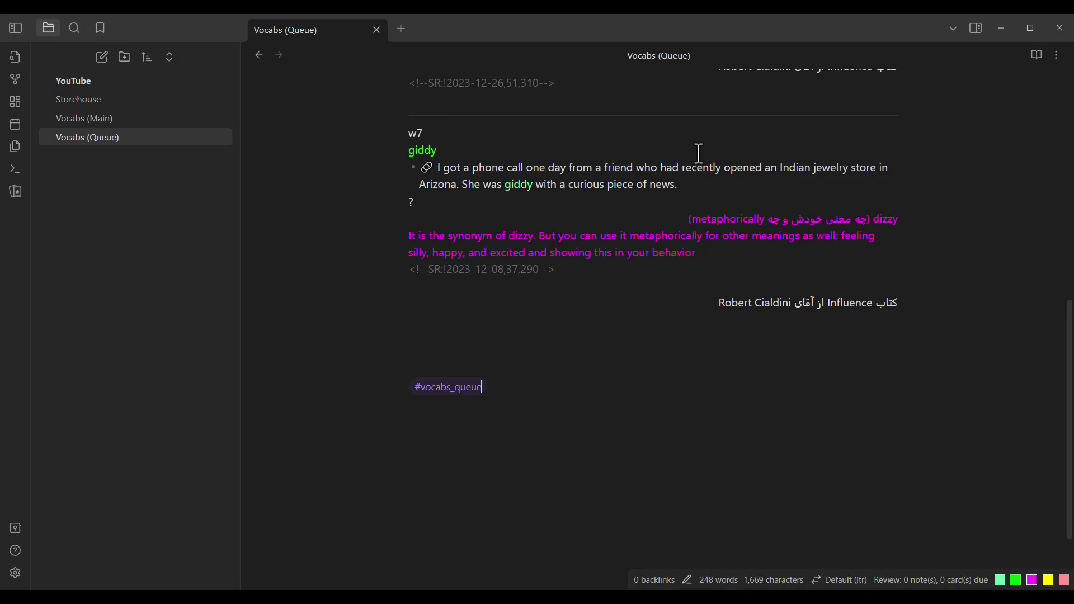